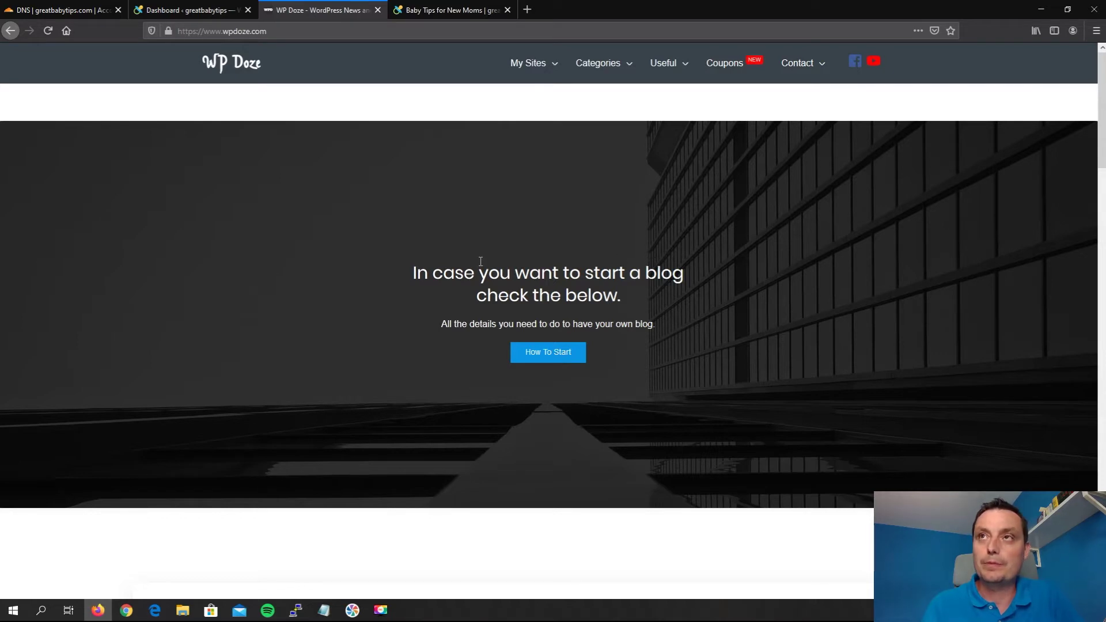
# Open the 'How to Host WordPress with WordOps For High Performance' article from Hosting and read through it
pyautogui.scroll(-1, 411, 196)
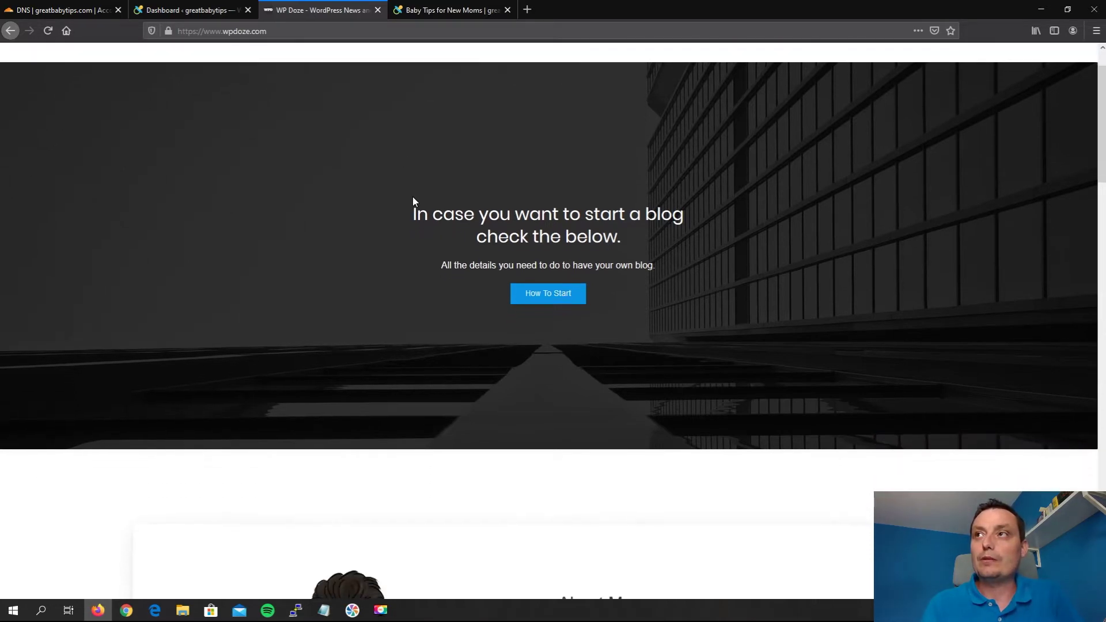
pyautogui.scroll(1, 412, 202)
pyautogui.moveTo(619, 81)
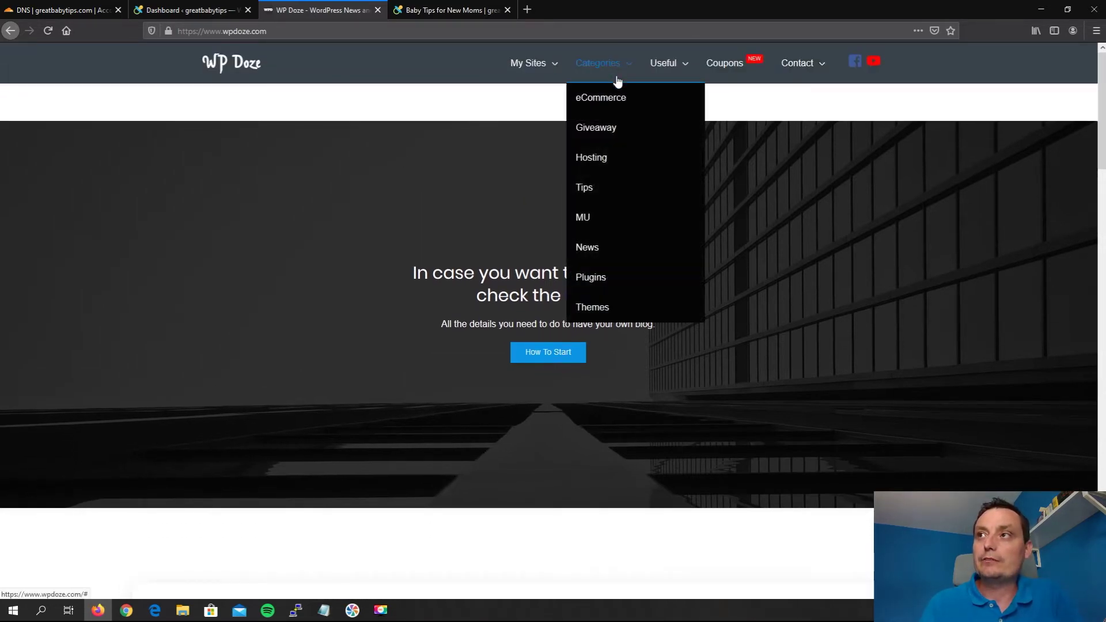
pyautogui.click(597, 157)
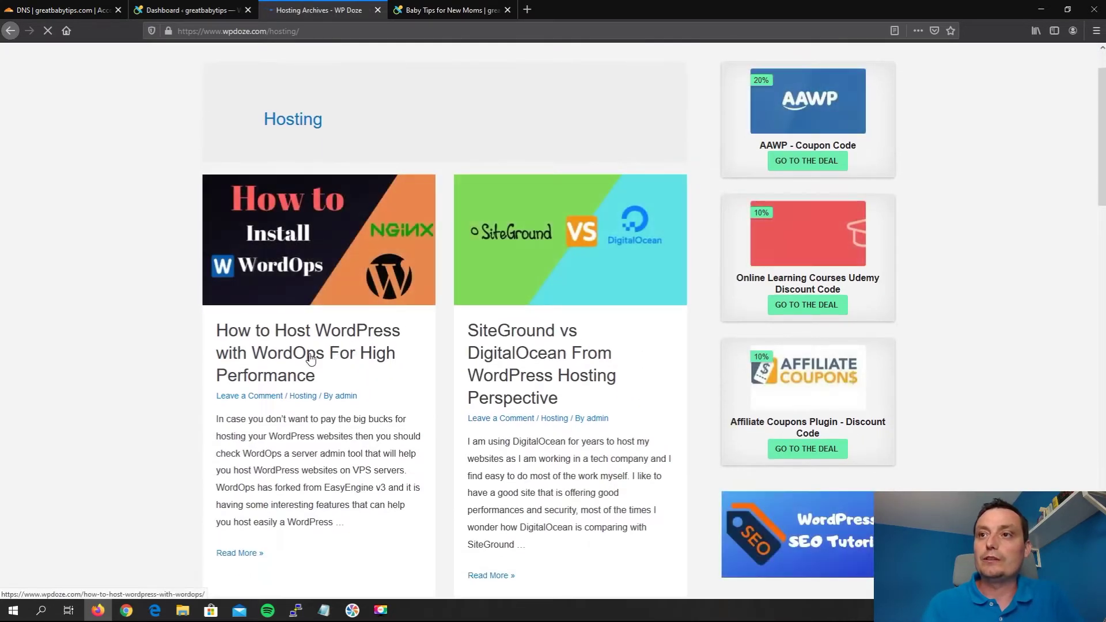
pyautogui.click(309, 357)
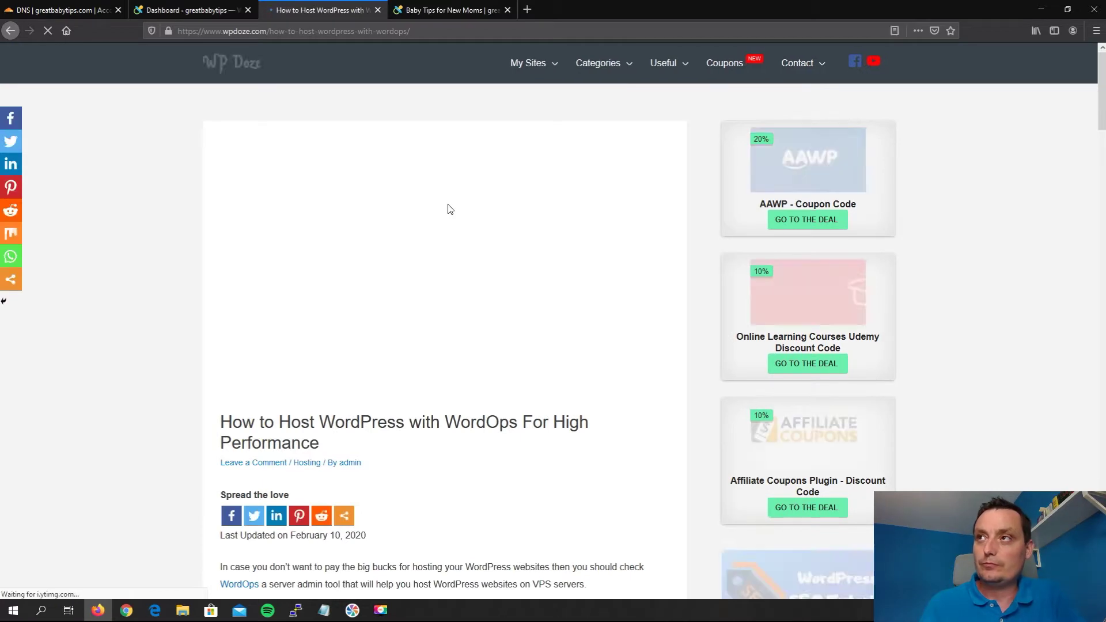
pyautogui.scroll(-2, 403, 195)
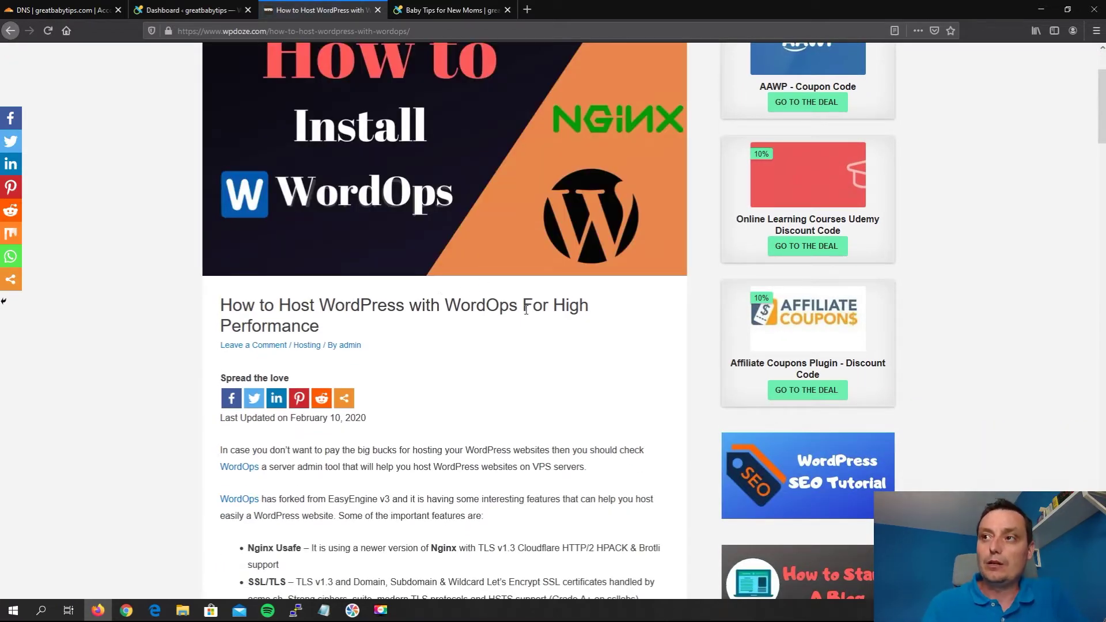
pyautogui.scroll(-5, 505, 307)
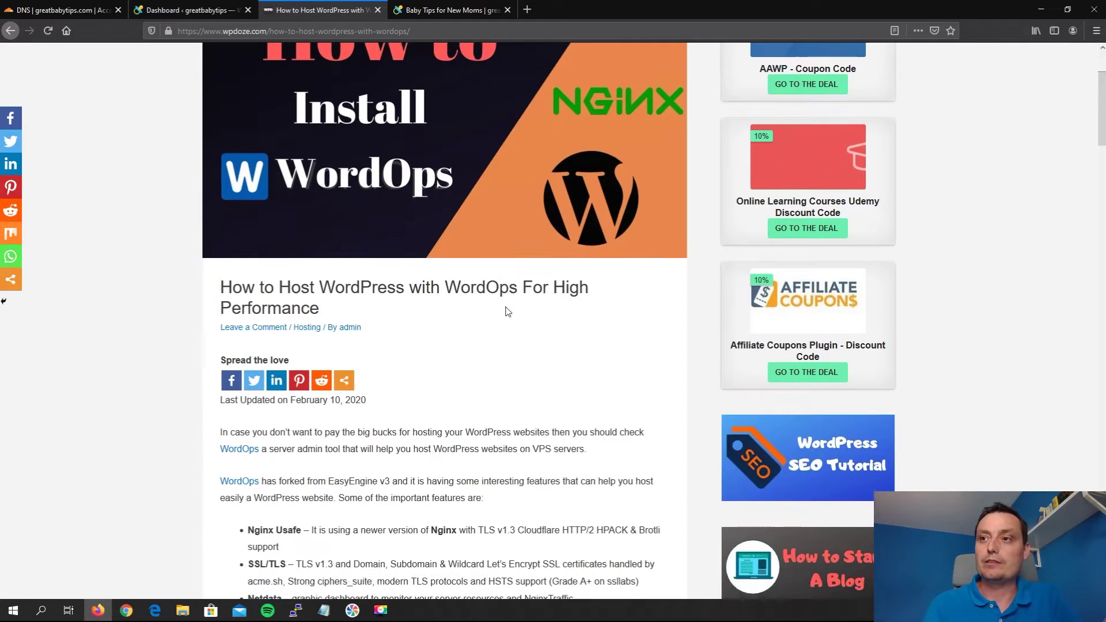
pyautogui.scroll(-2, 505, 307)
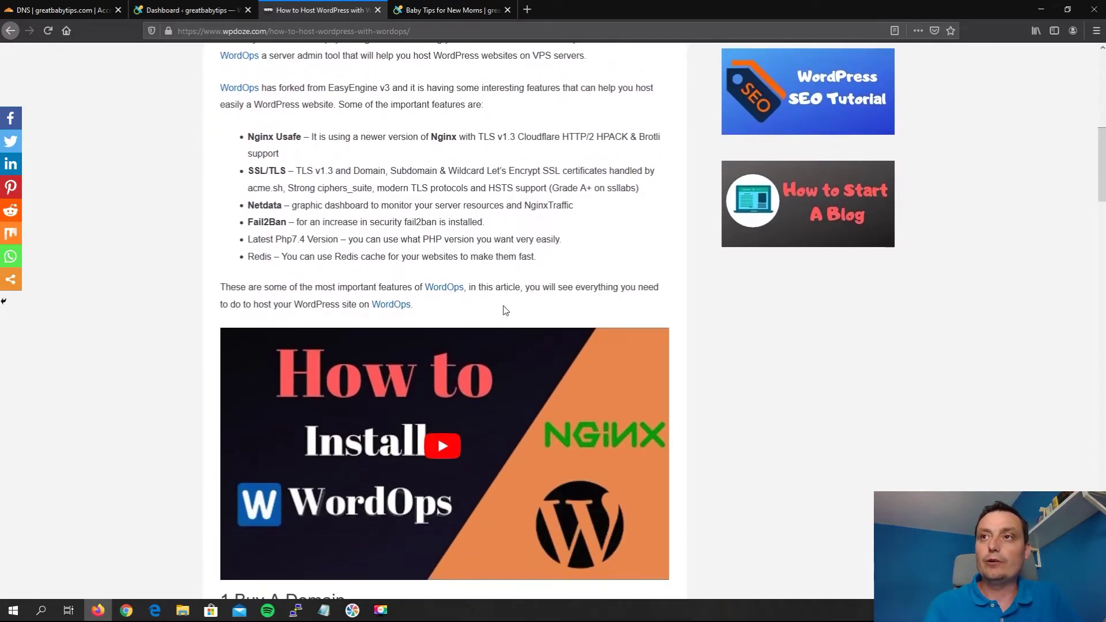
pyautogui.scroll(4, 444, 236)
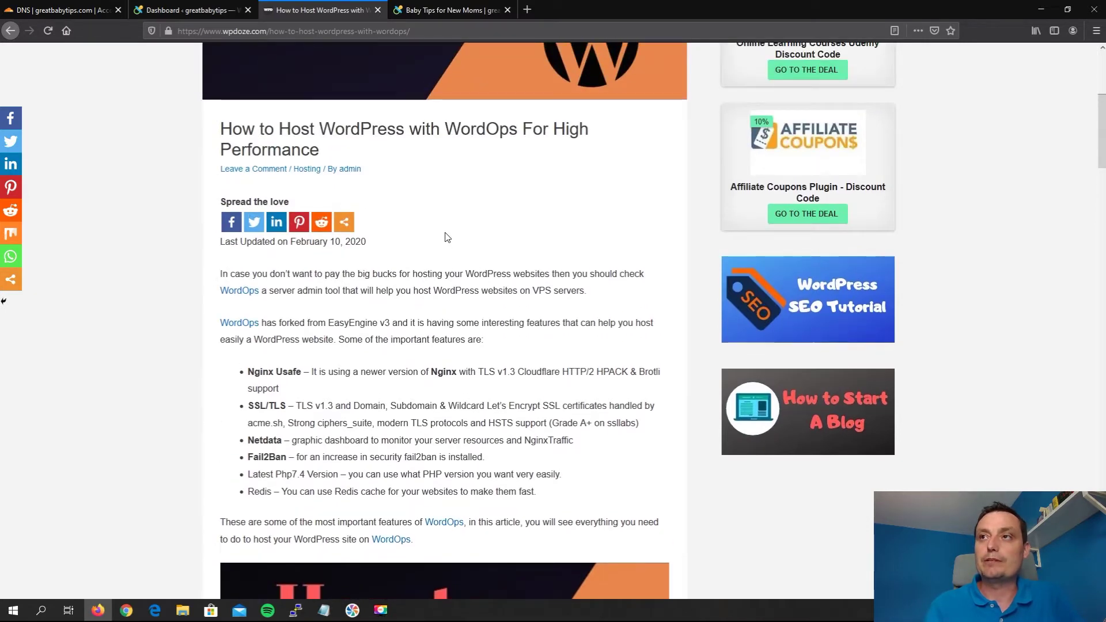
pyautogui.scroll(3, 446, 237)
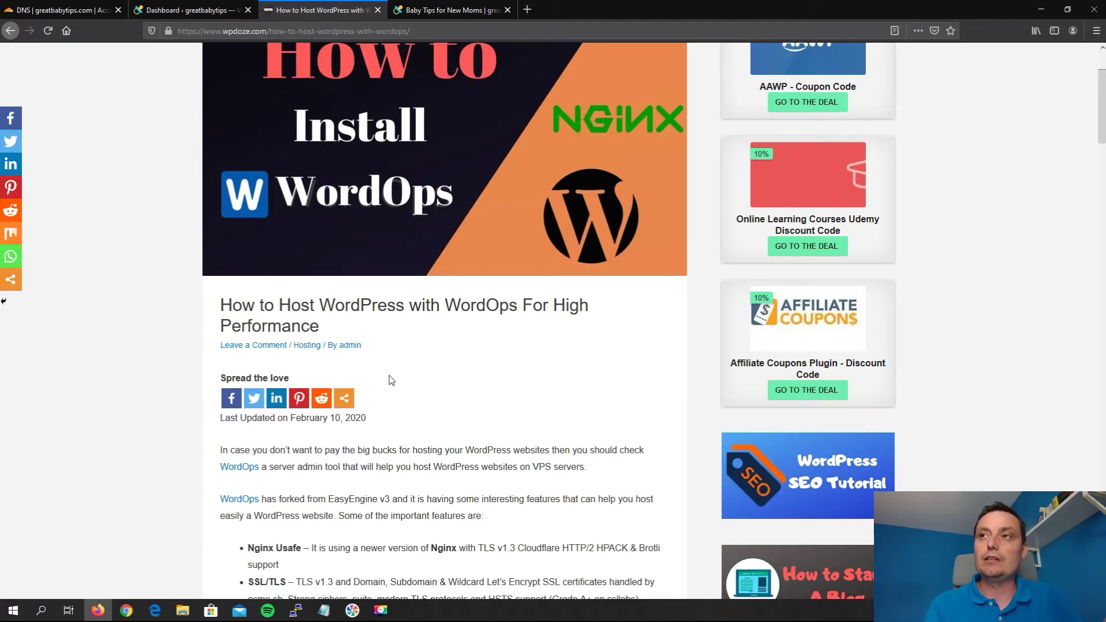
pyautogui.scroll(3, 389, 377)
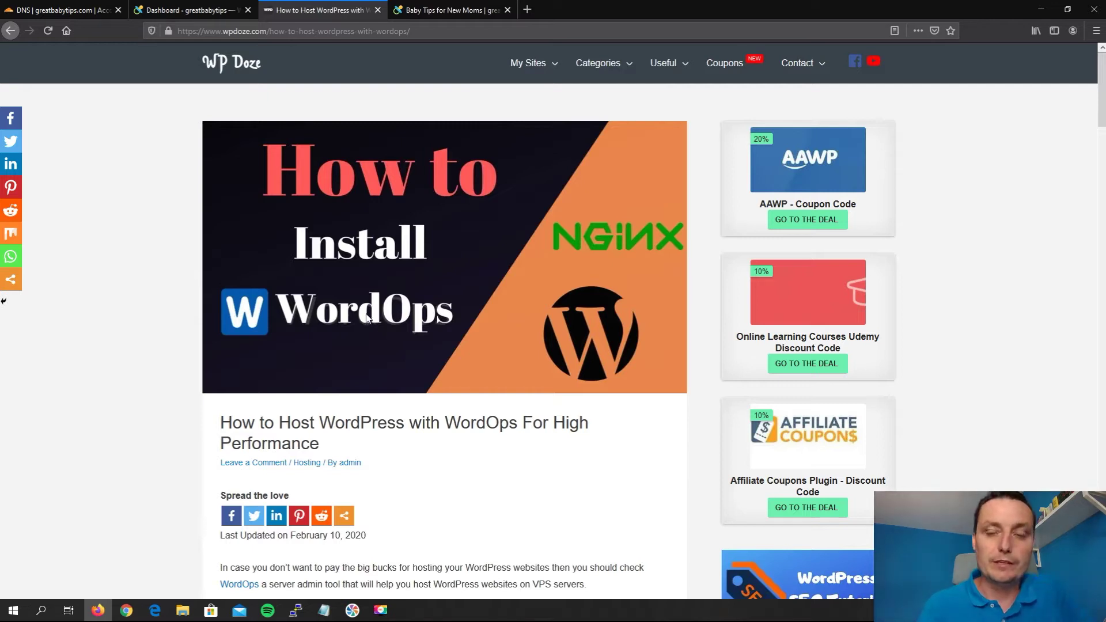
# Switch to the Baby Tips tab and open the greatbabytips WordPress admin Dashboard
pyautogui.click(441, 10)
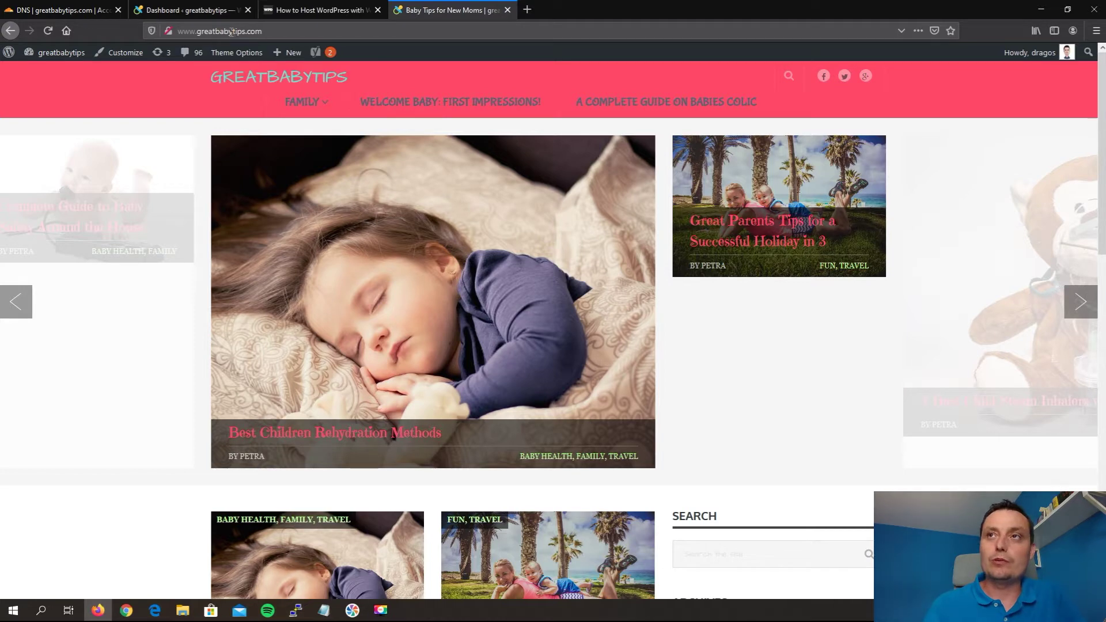
pyautogui.click(266, 31)
pyautogui.click(274, 32)
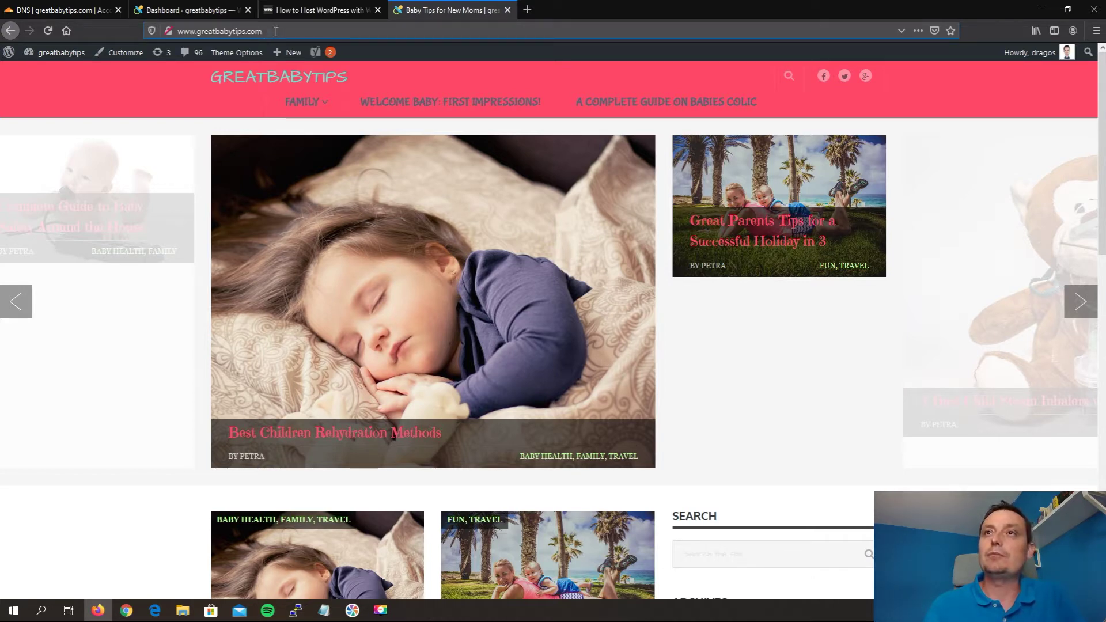
pyautogui.click(59, 66)
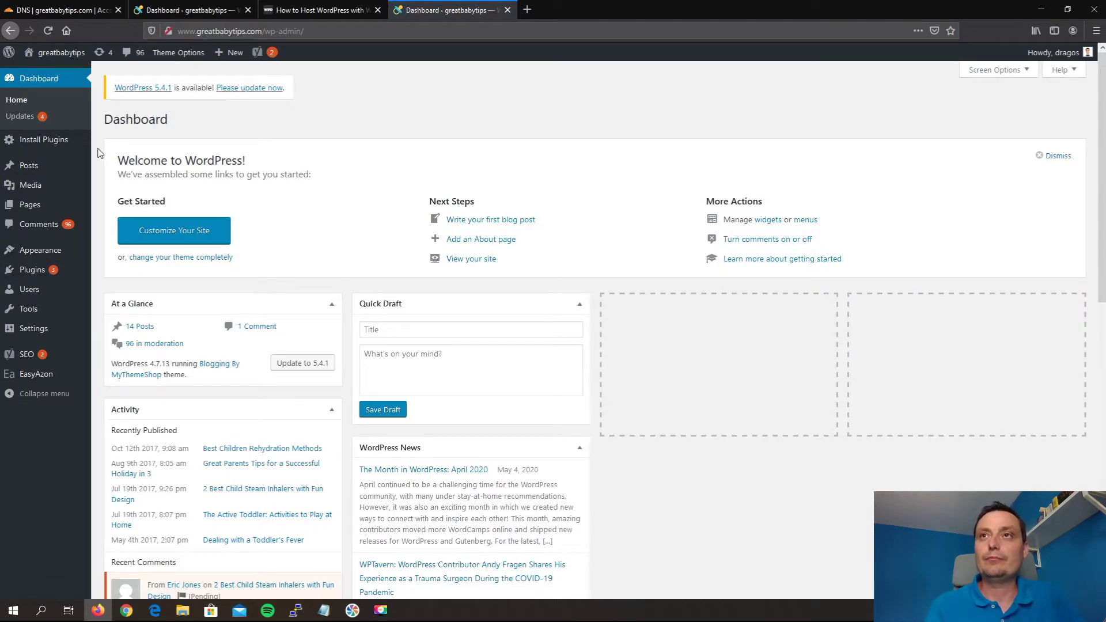
# Search Add New plugins for 'backup', then install and activate the WPvivid Backup Plugin
pyautogui.moveTo(58, 271)
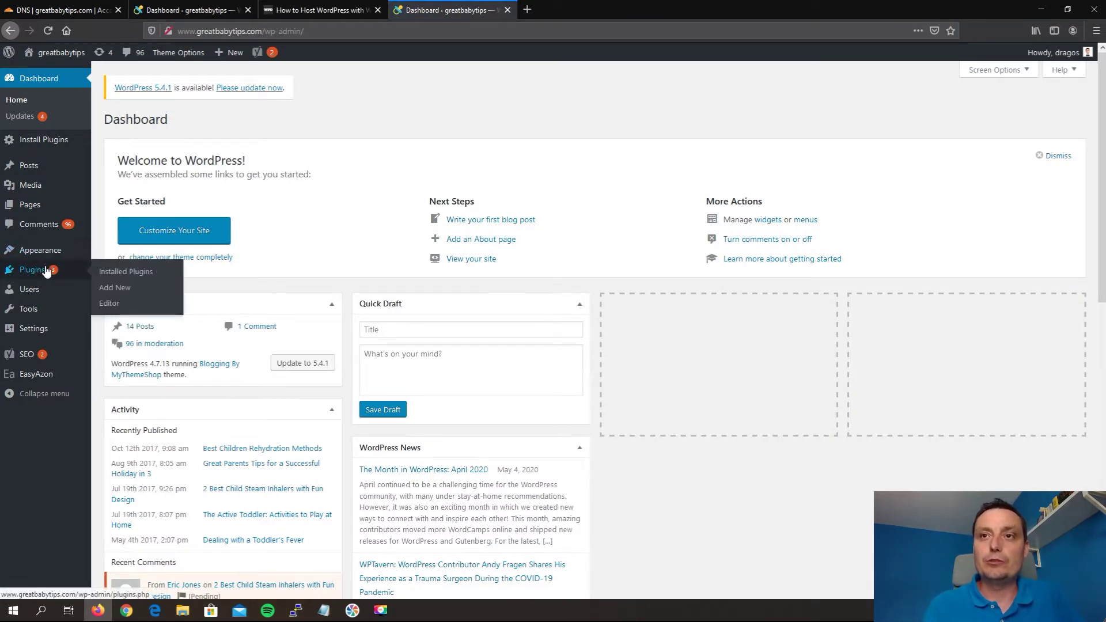
pyautogui.click(122, 293)
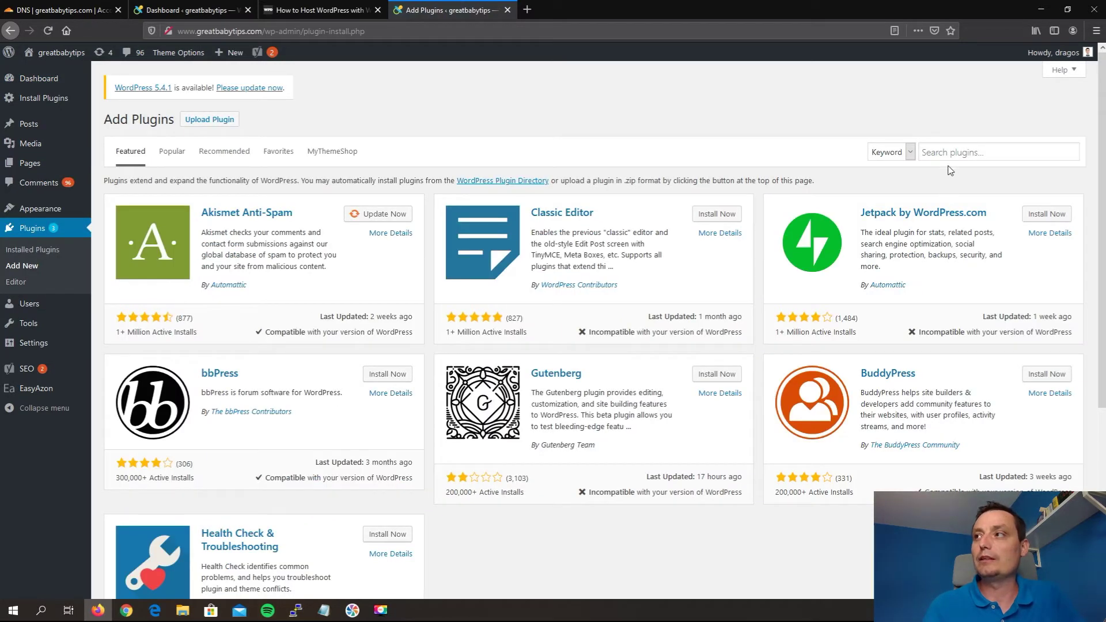
pyautogui.click(948, 153)
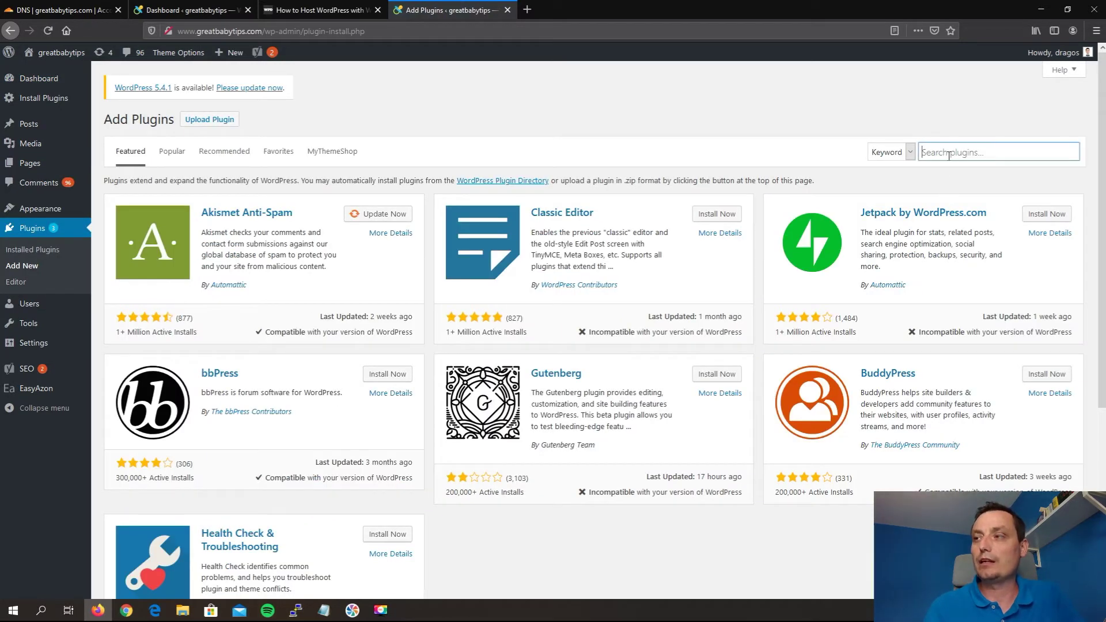
pyautogui.write('ba')
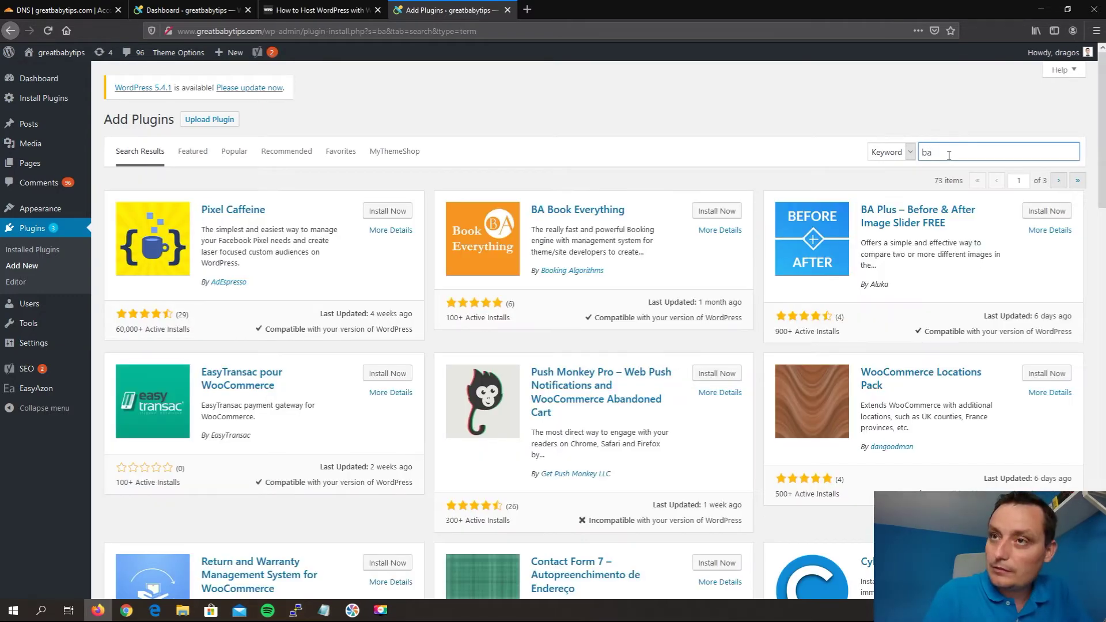
pyautogui.write('bac')
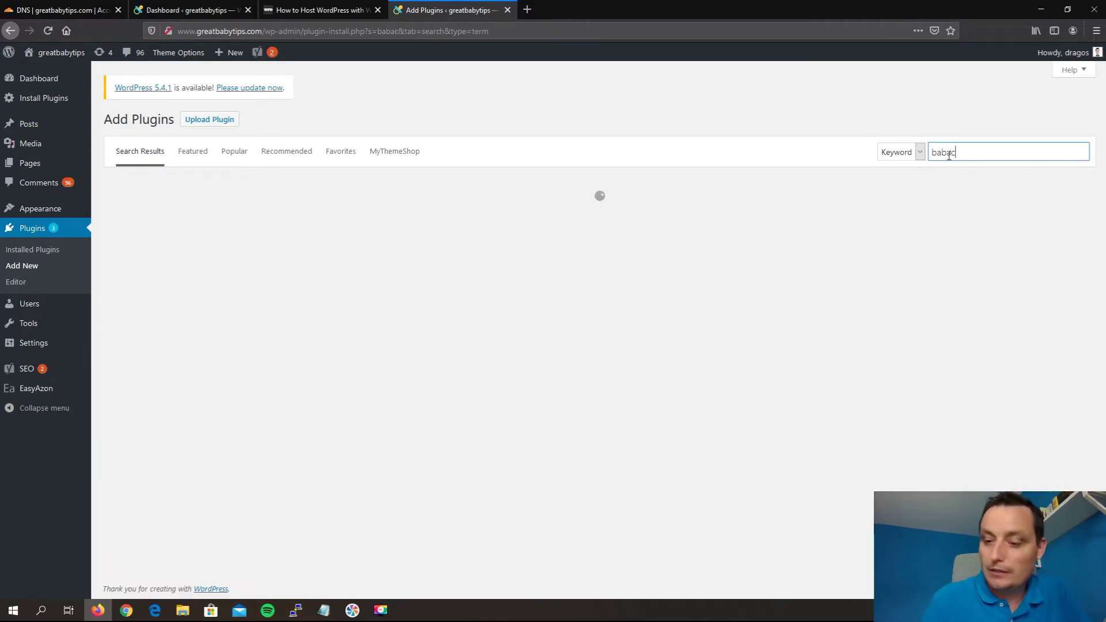
pyautogui.press('BackSpace')
pyautogui.press('BackSpace')
pyautogui.press('BackSpace')
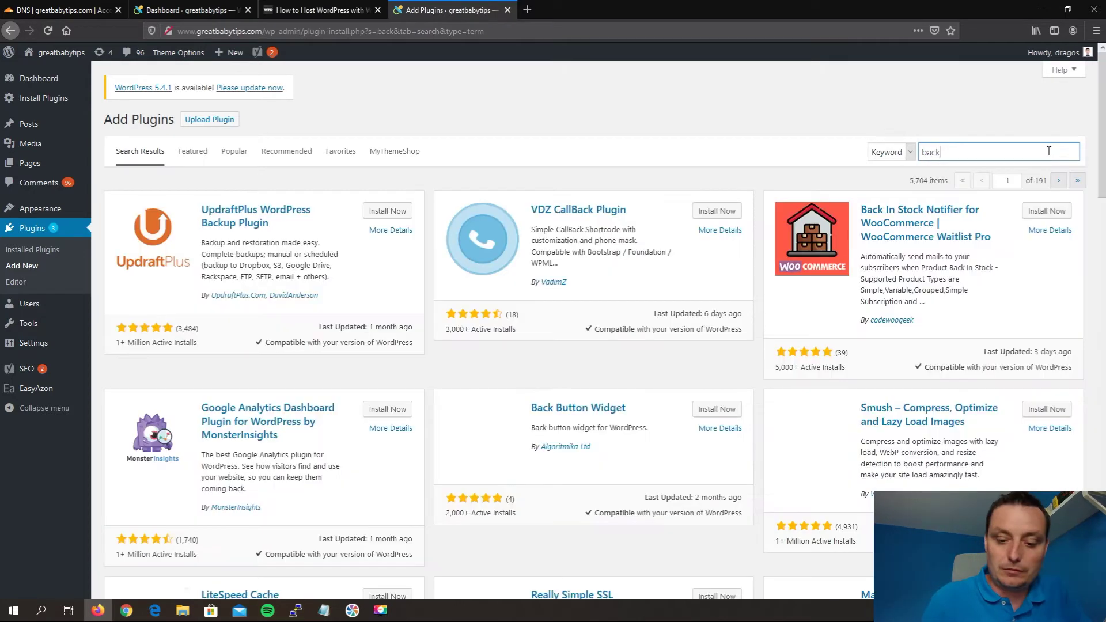
pyautogui.write('up')
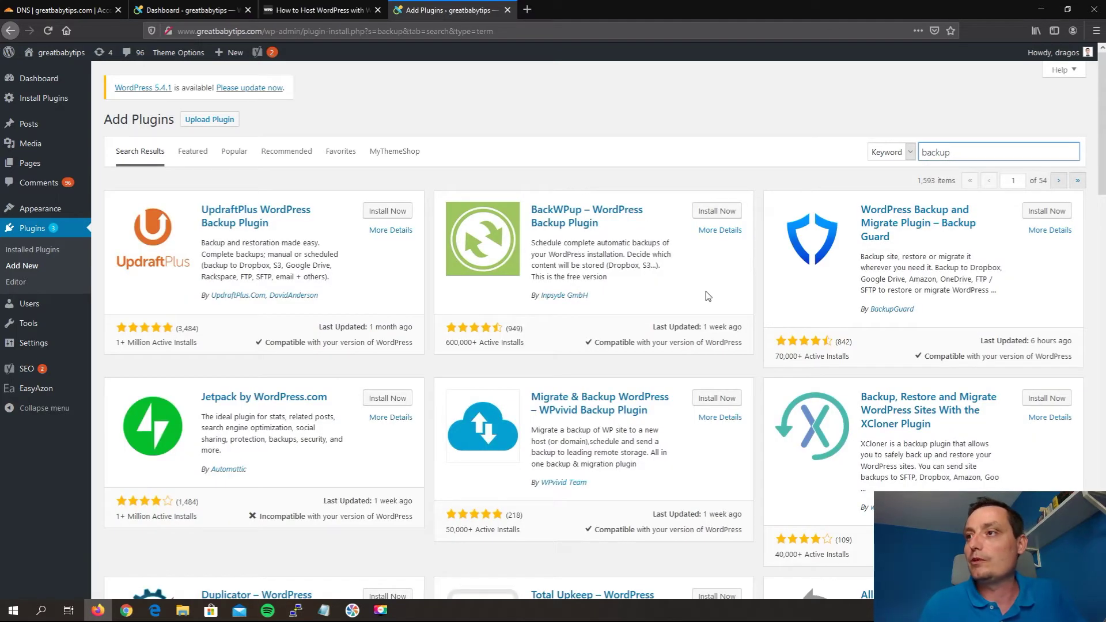
pyautogui.scroll(-2, 604, 340)
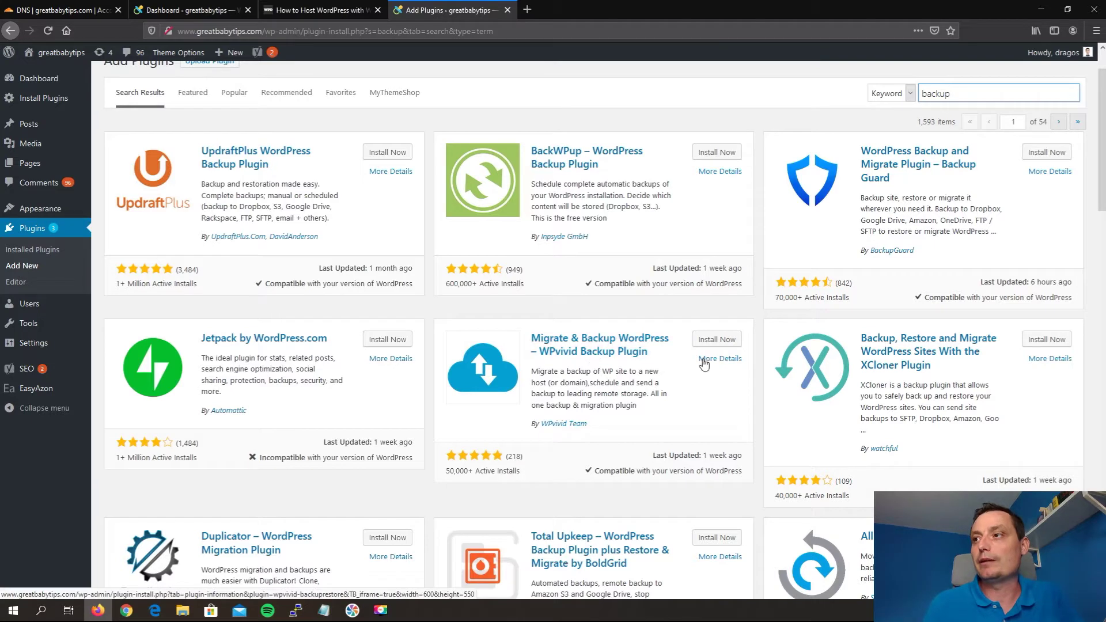
pyautogui.click(716, 341)
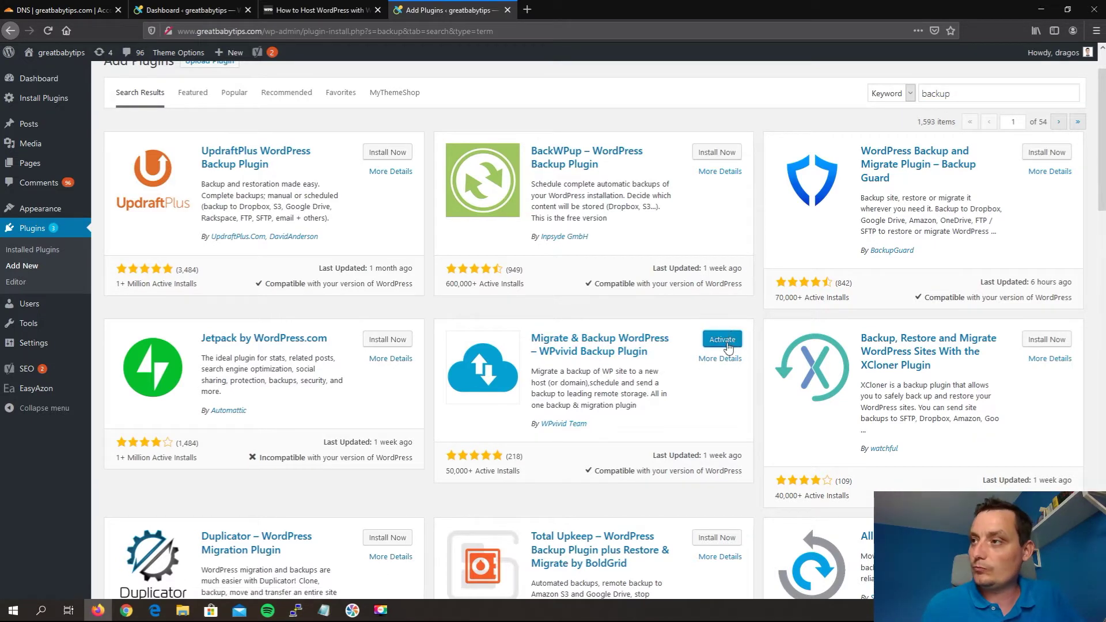
pyautogui.click(726, 344)
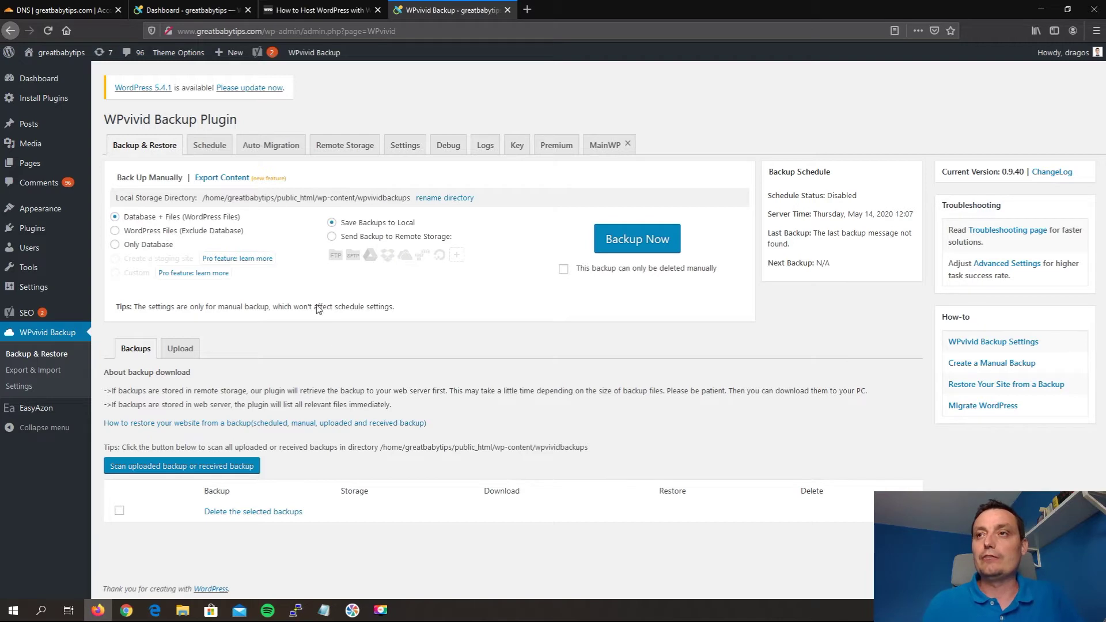
# Run a WPvivid Backup Now of the database and files and wait for completion
pyautogui.click(638, 248)
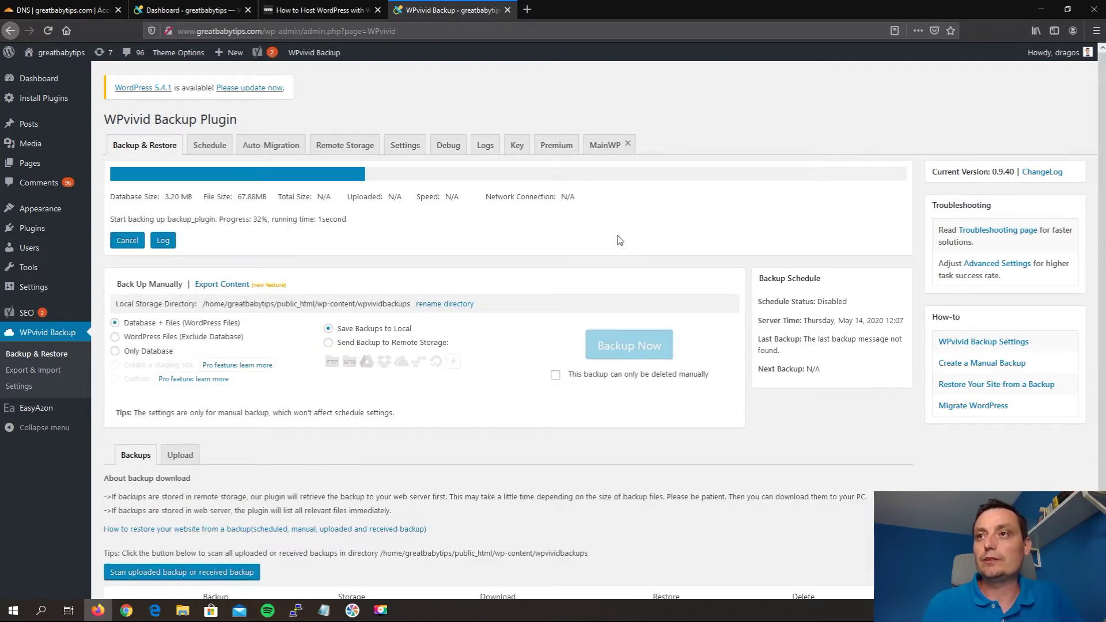
pyautogui.scroll(-1, 619, 240)
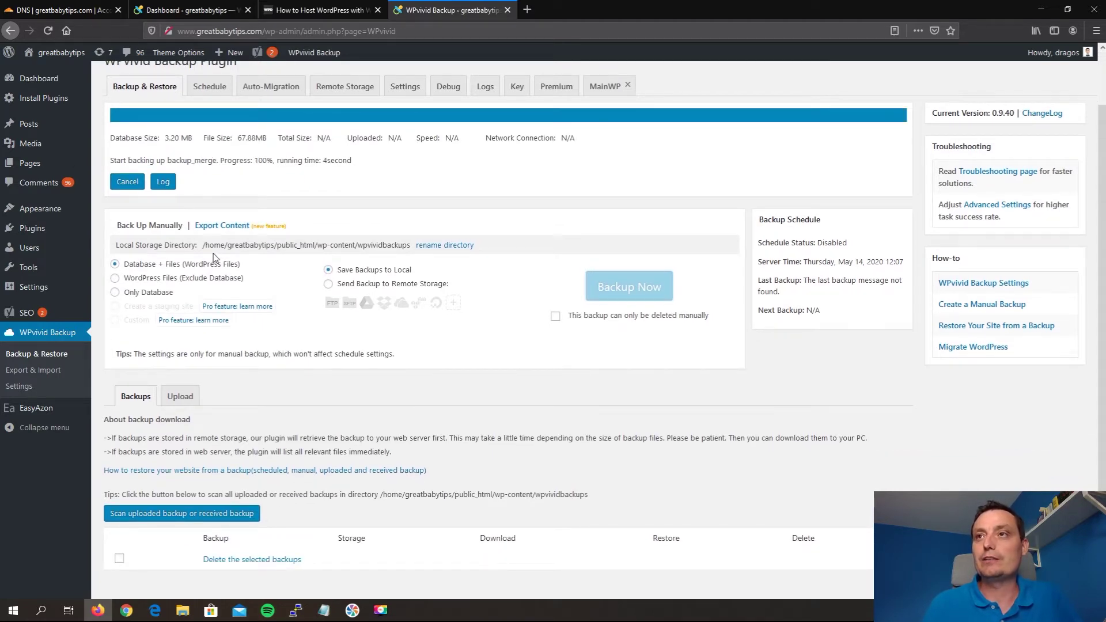
pyautogui.scroll(1, 249, 177)
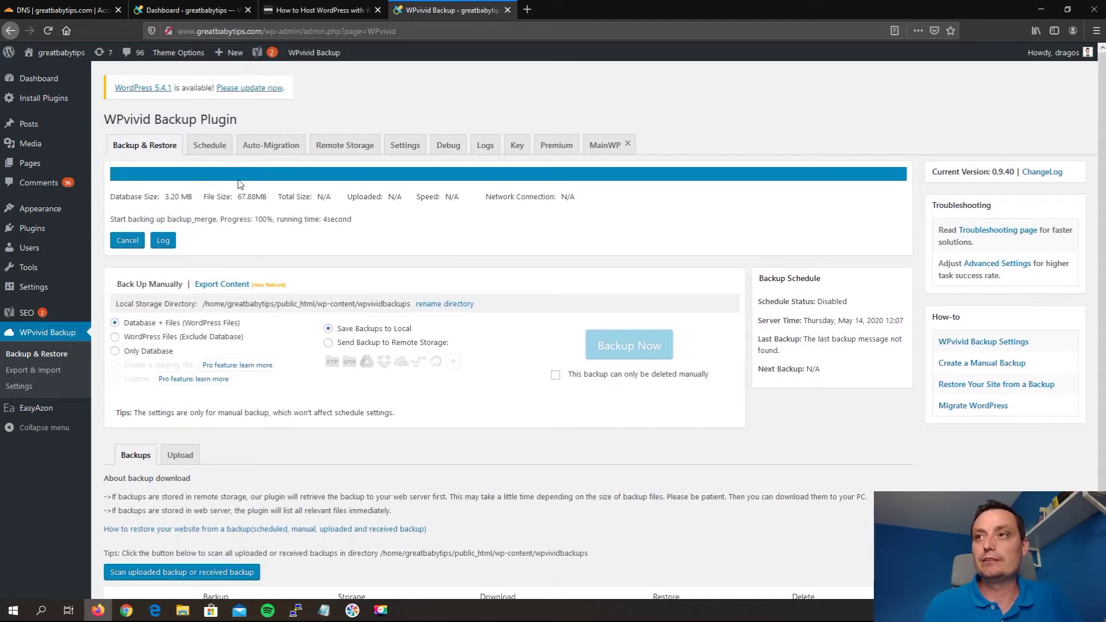
pyautogui.scroll(-1, 349, 330)
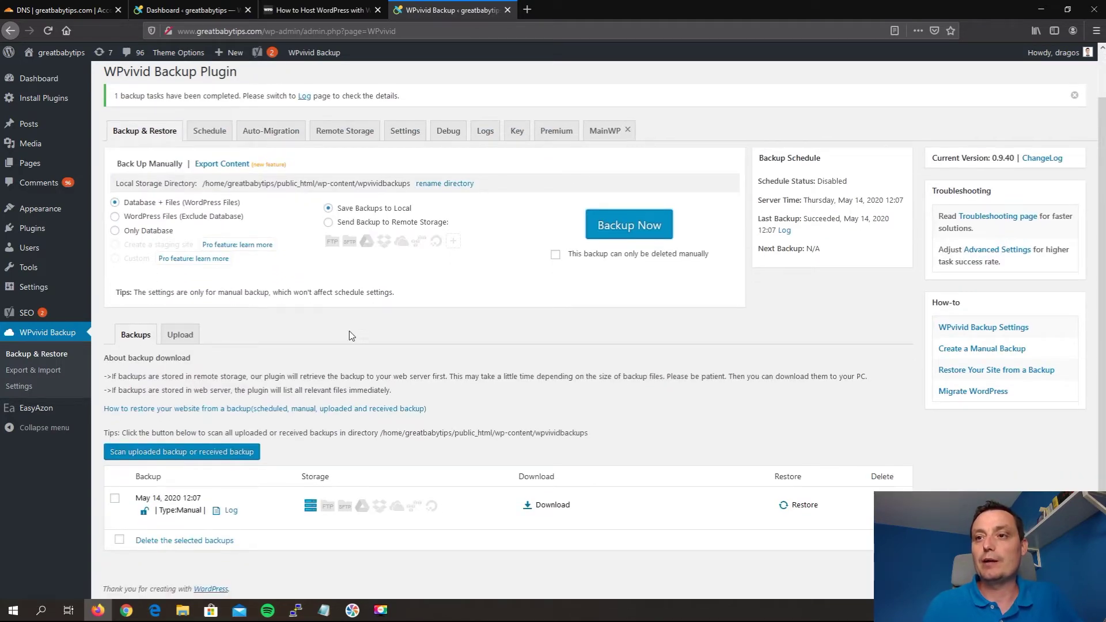
# Download Part01 of the 44.92 MB backup as a zip file
pyautogui.click(550, 506)
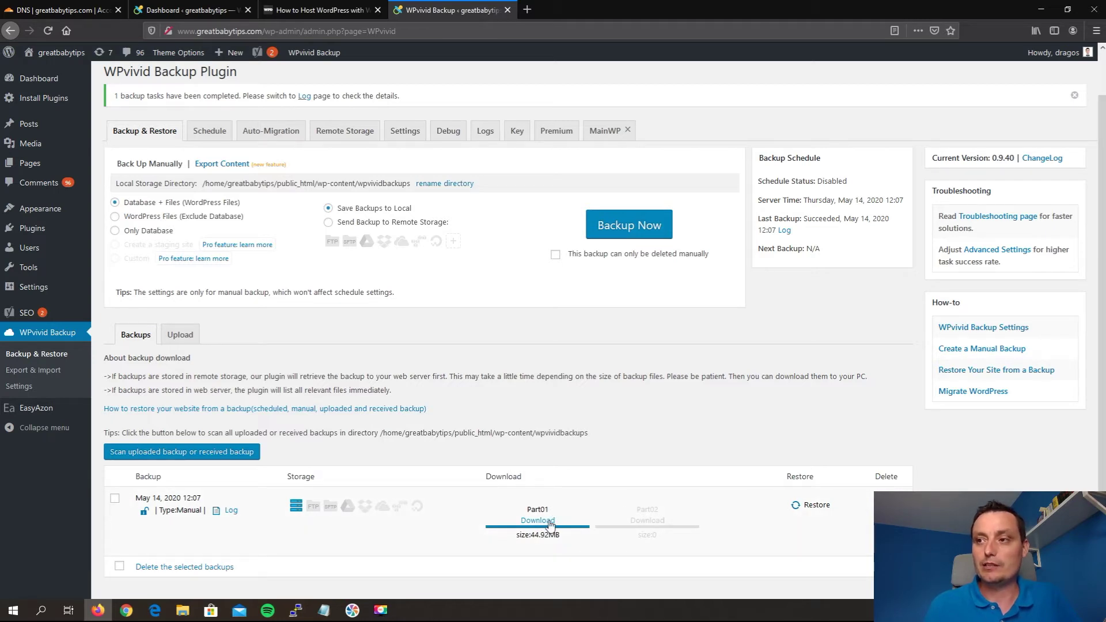
pyautogui.click(545, 521)
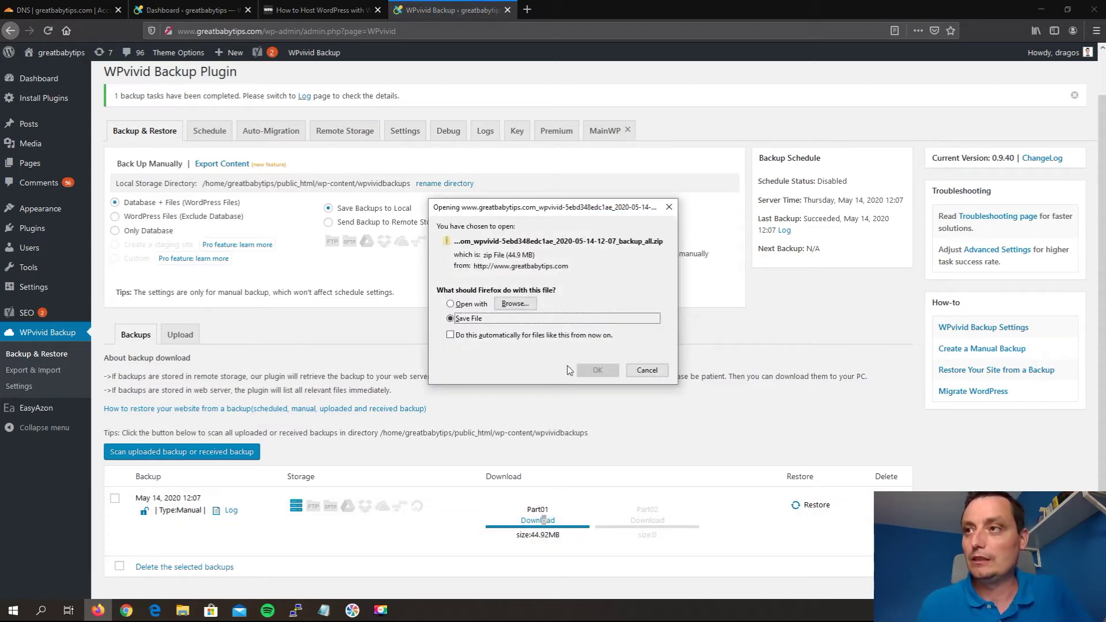
pyautogui.click(589, 370)
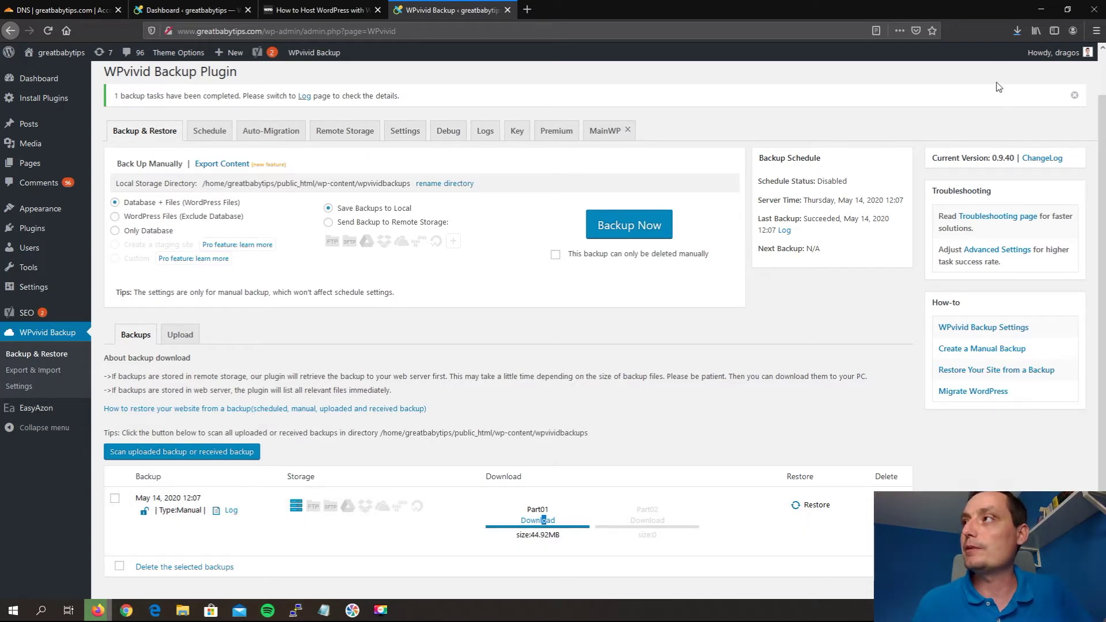
# Locate the downloaded backup zip in the Downloads folder, then return to Cloudflare's DNS page
pyautogui.click(1018, 33)
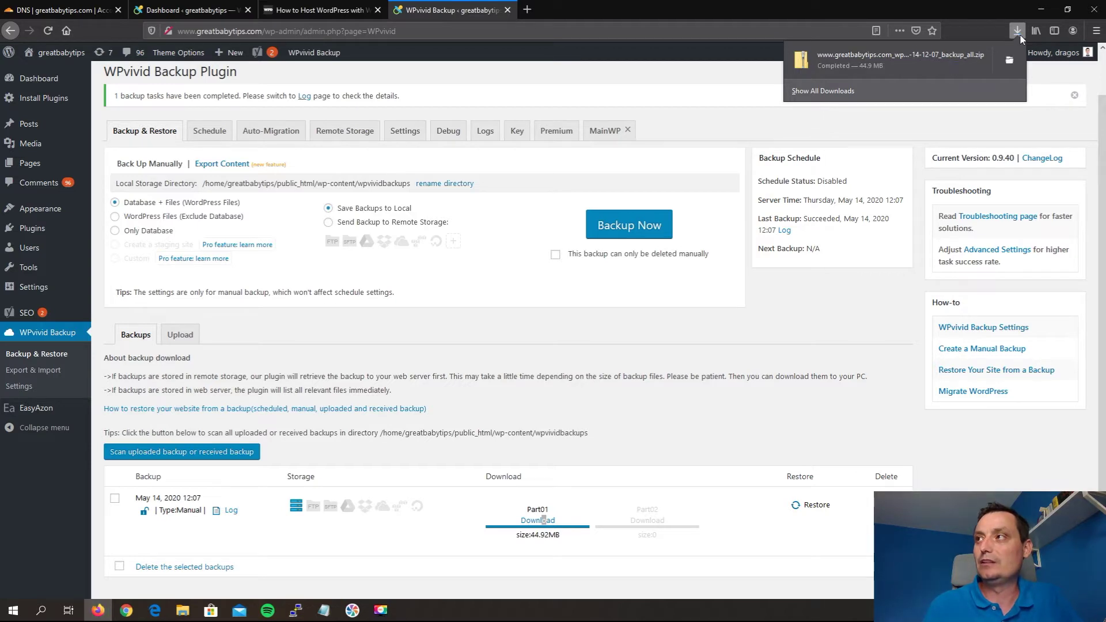
pyautogui.click(1014, 60)
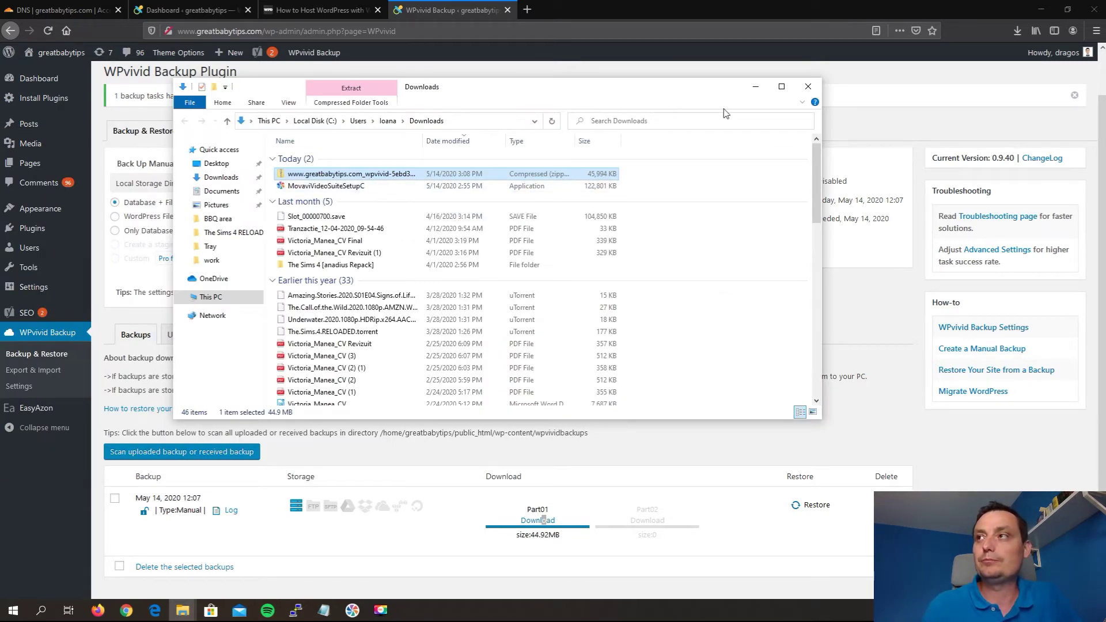
pyautogui.click(755, 86)
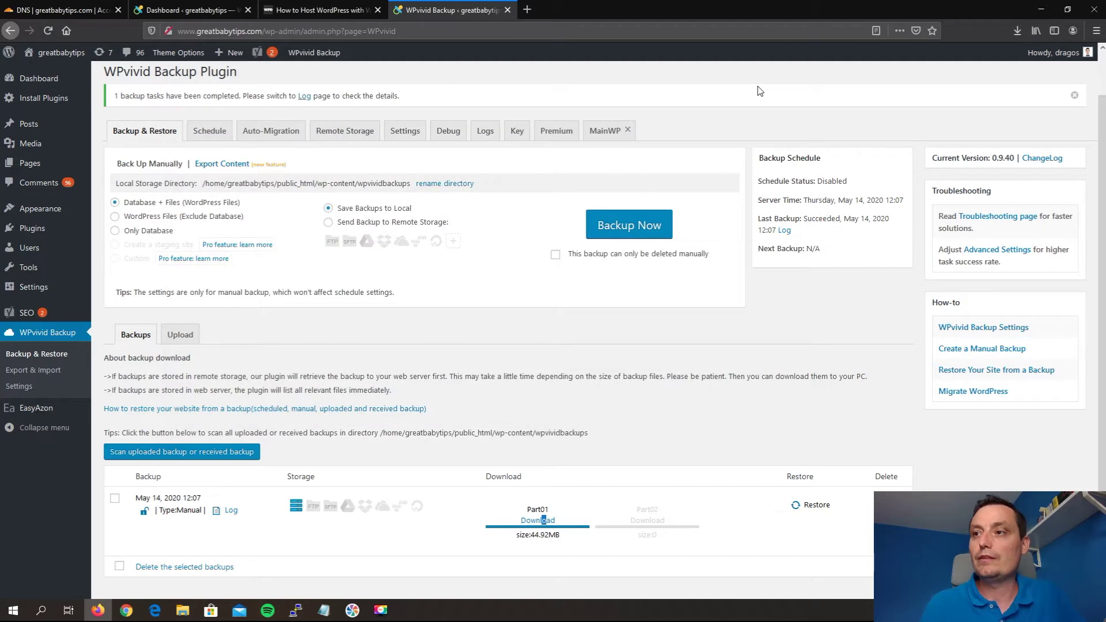
pyautogui.scroll(2, 520, 249)
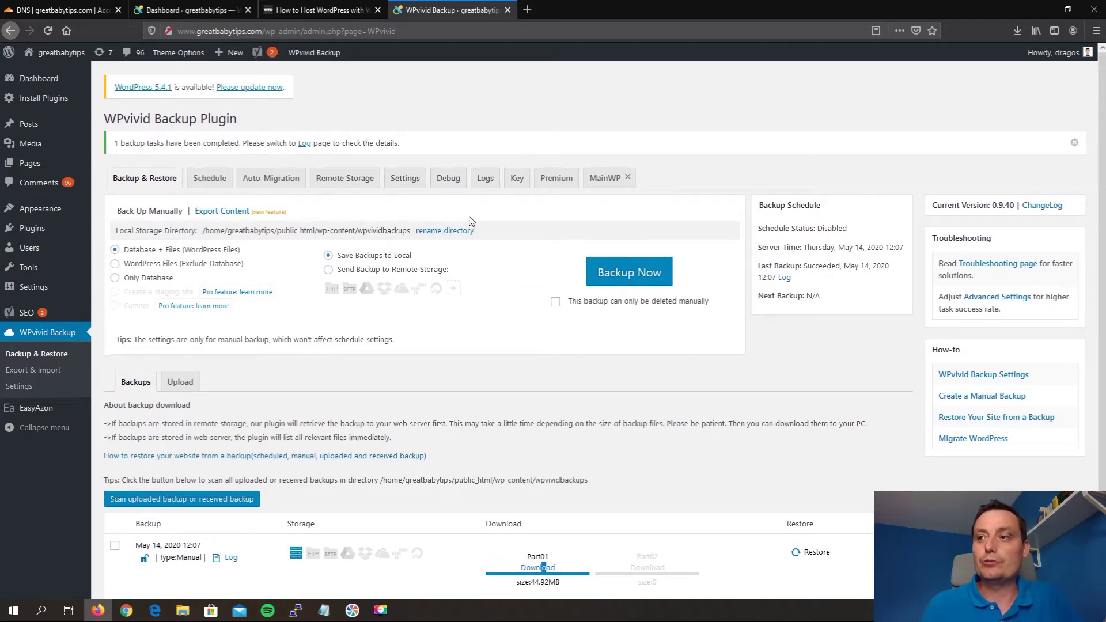
pyautogui.scroll(-3, 518, 346)
pyautogui.scroll(2, 576, 437)
pyautogui.scroll(1, 577, 436)
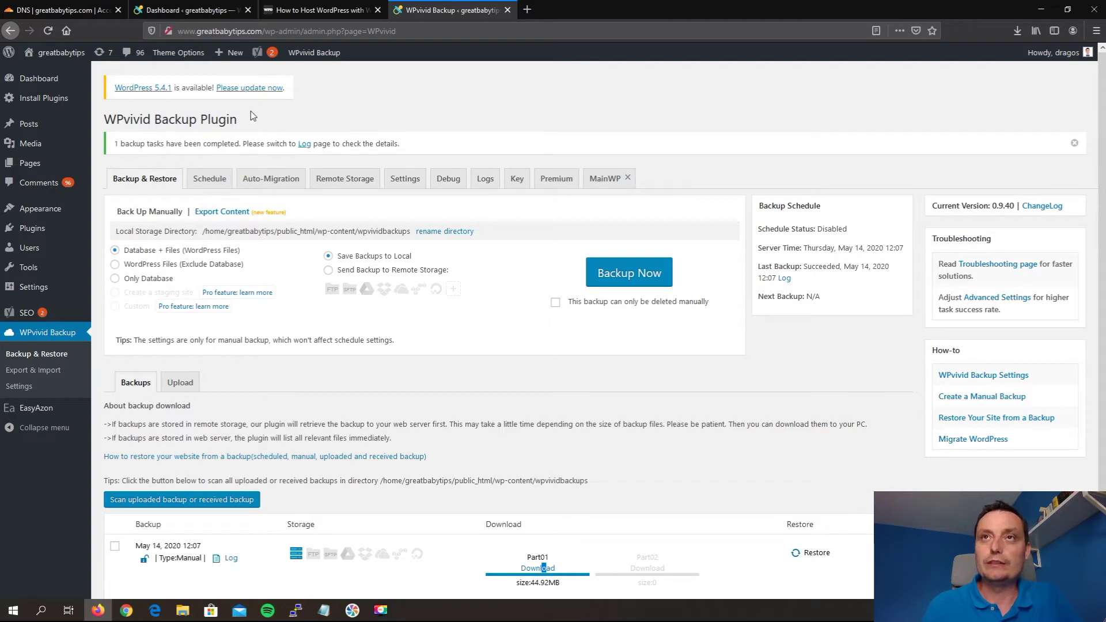
pyautogui.click(61, 11)
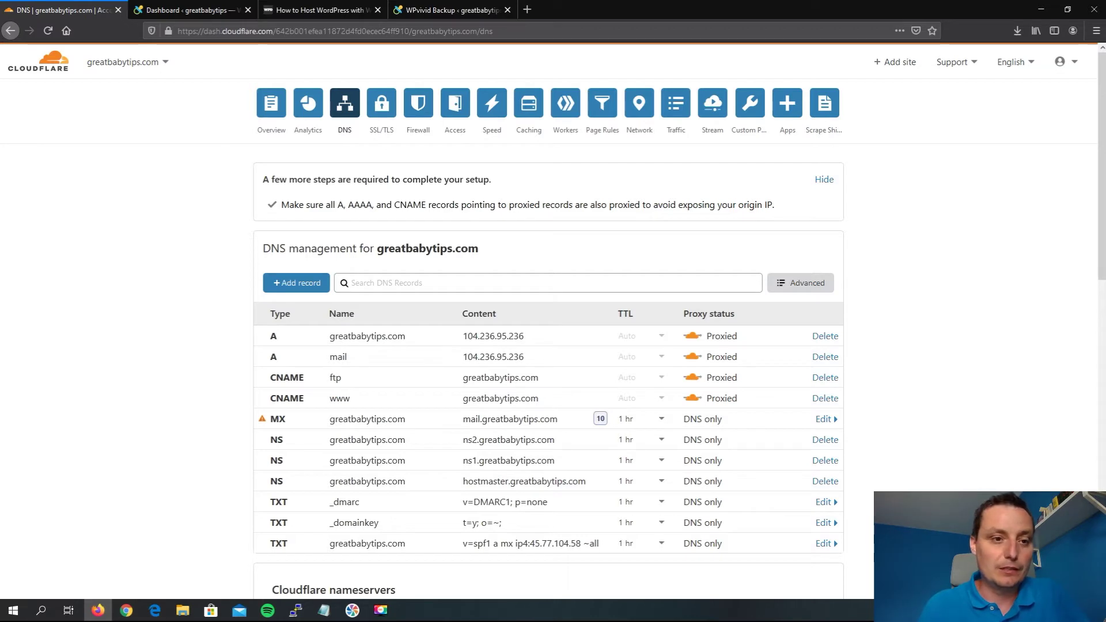
# Change the root and mail A records from 104.236.95.236 to 45.63.2.178
pyautogui.hotkey('alt', 'Tab')
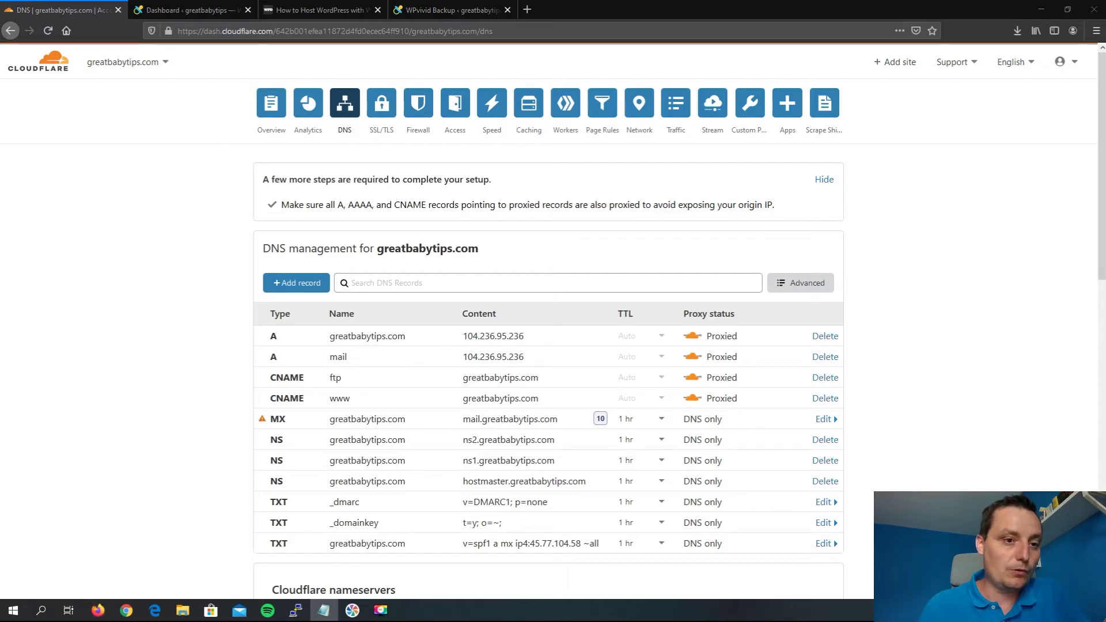
pyautogui.click(525, 336)
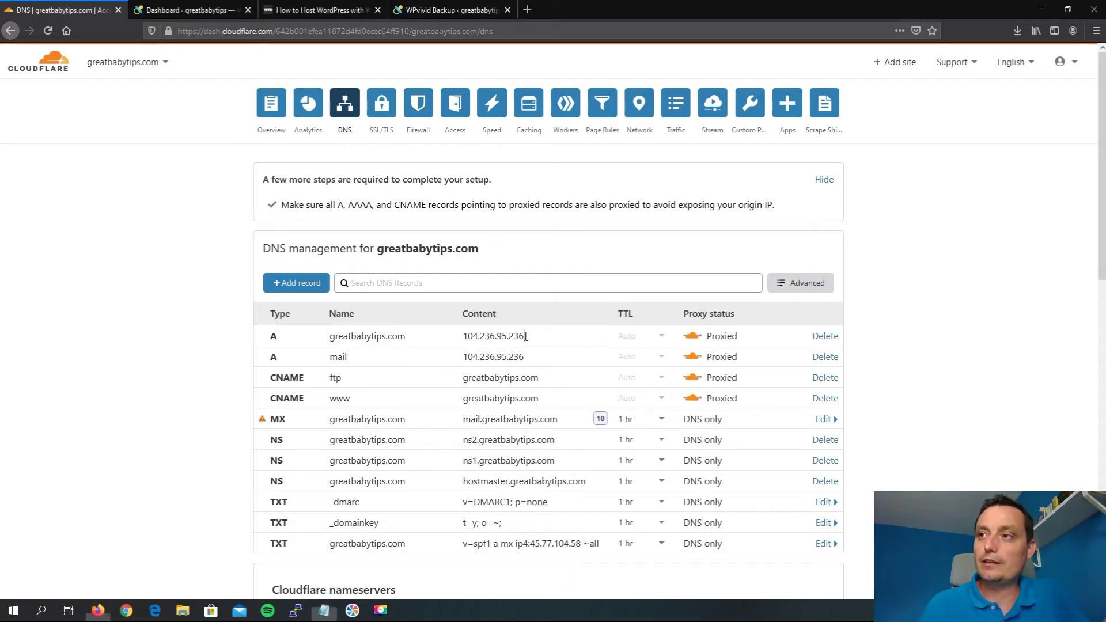
pyautogui.doubleClick(525, 336)
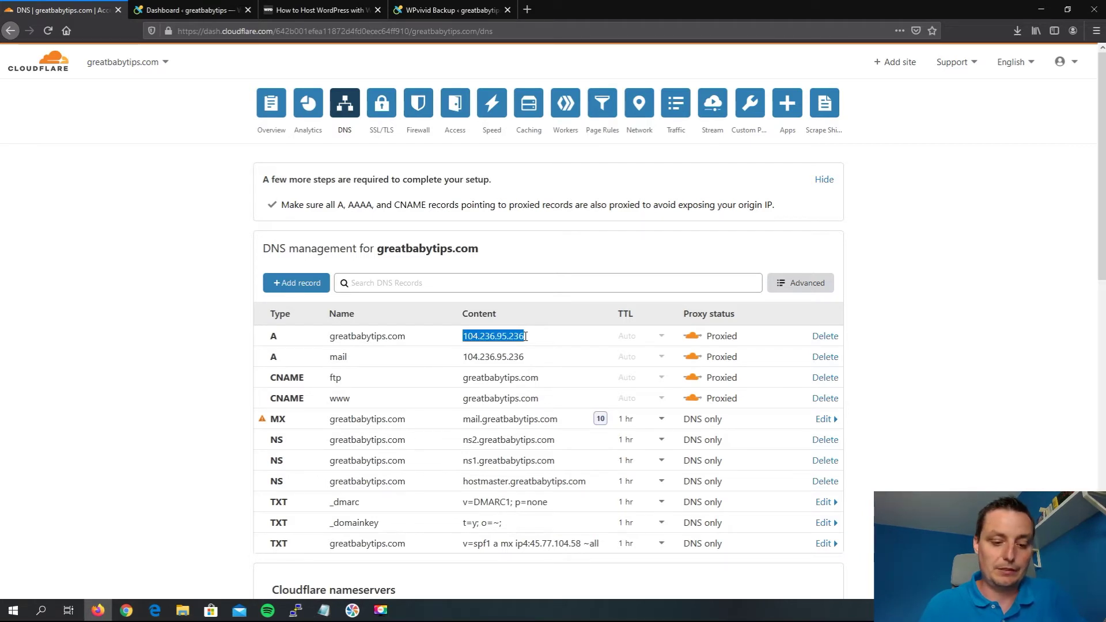
pyautogui.write('45.63.2.178')
pyautogui.press('Return')
pyautogui.doubleClick(524, 353)
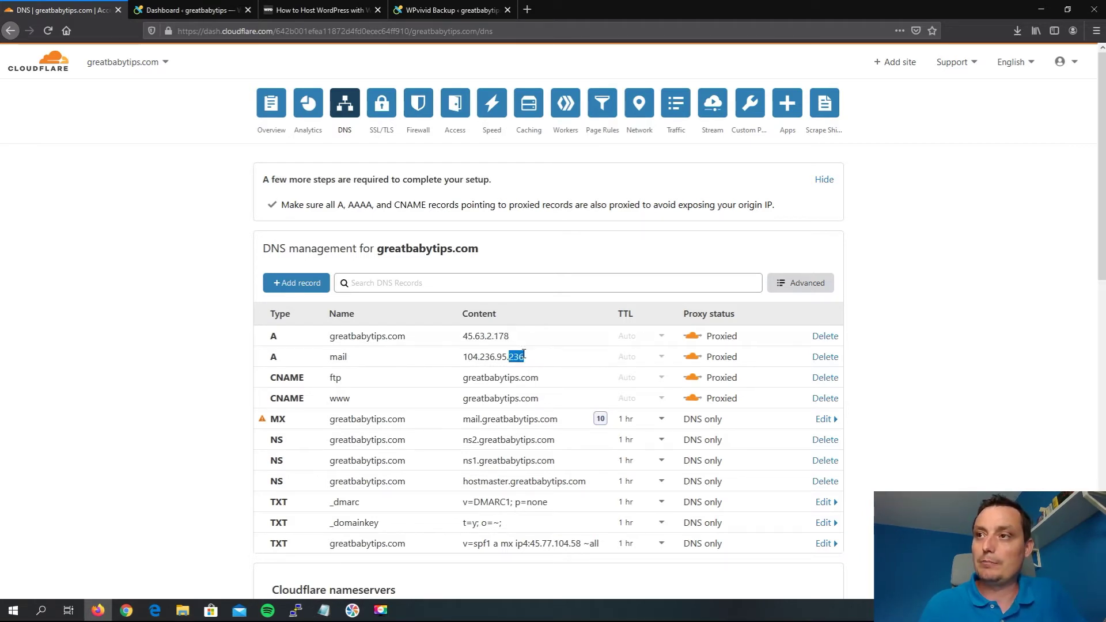
pyautogui.write('45.63.2.178')
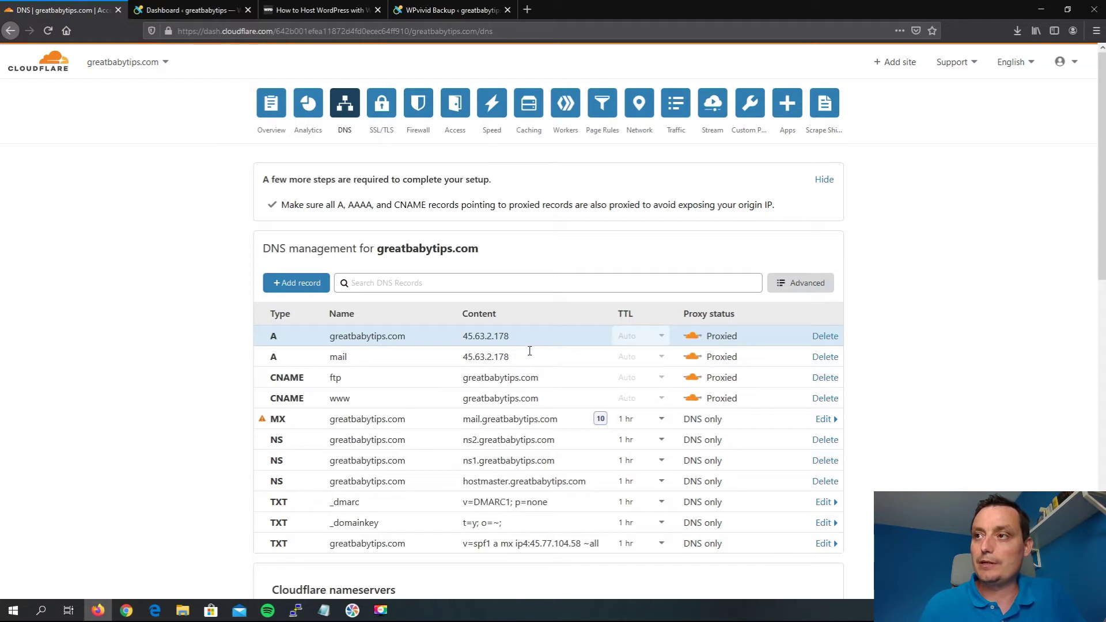
pyautogui.click(880, 321)
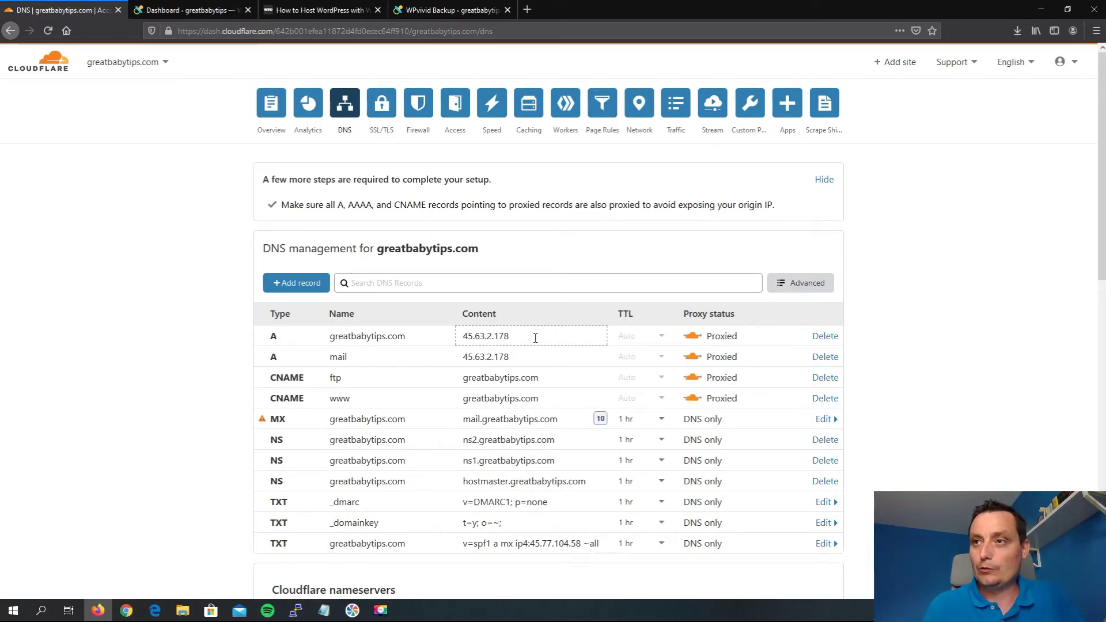
pyautogui.scroll(-2, 504, 266)
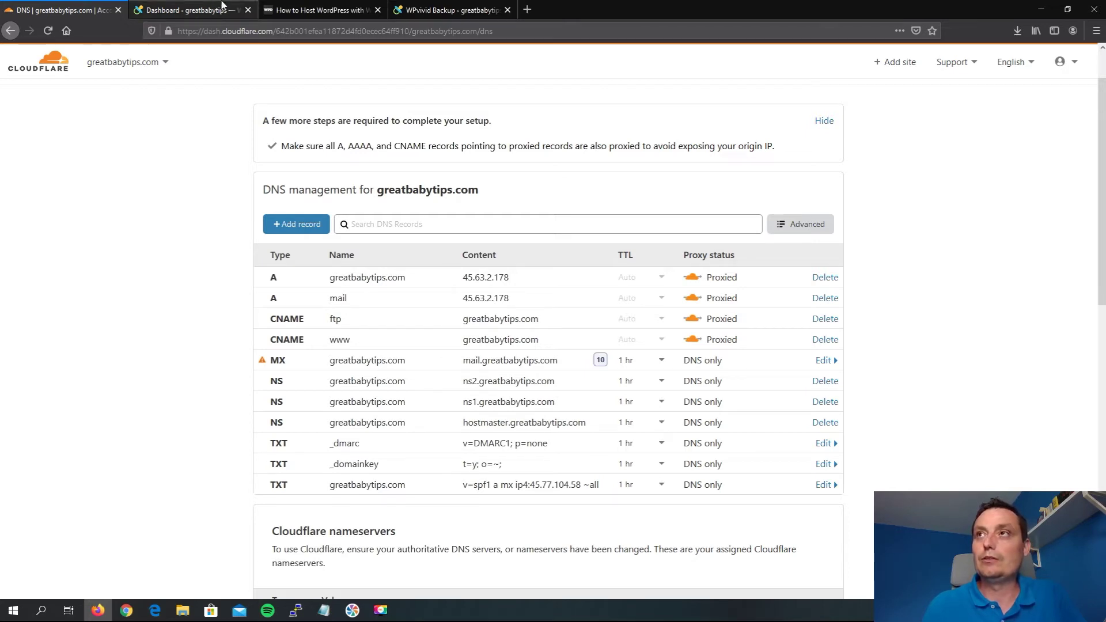
pyautogui.click(184, 10)
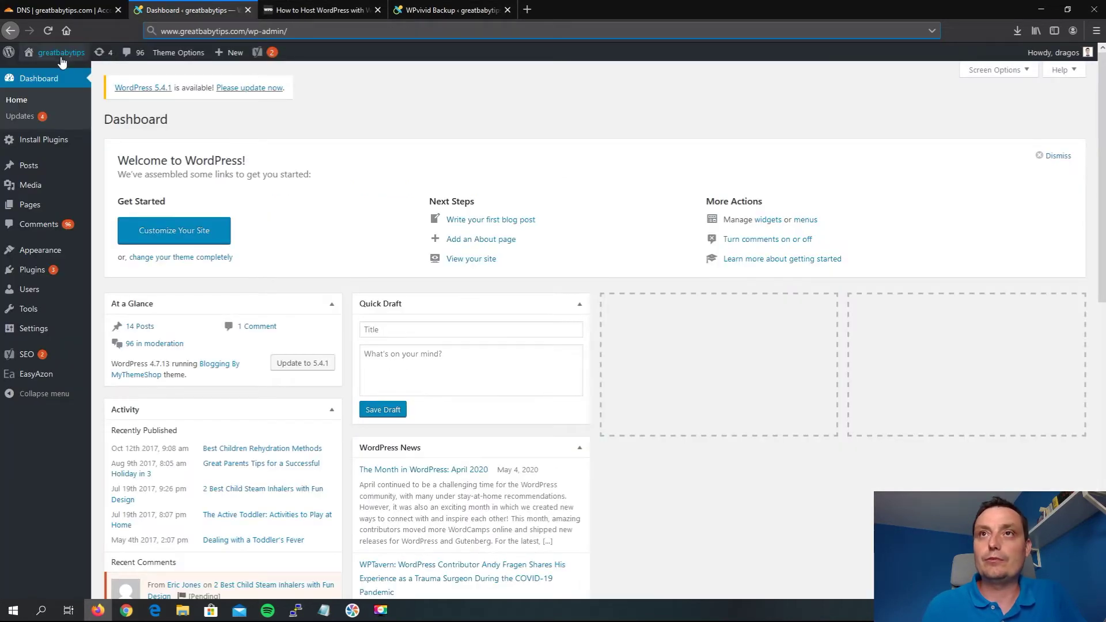
pyautogui.moveTo(58, 55)
pyautogui.rightClick(49, 74)
pyautogui.click(56, 80)
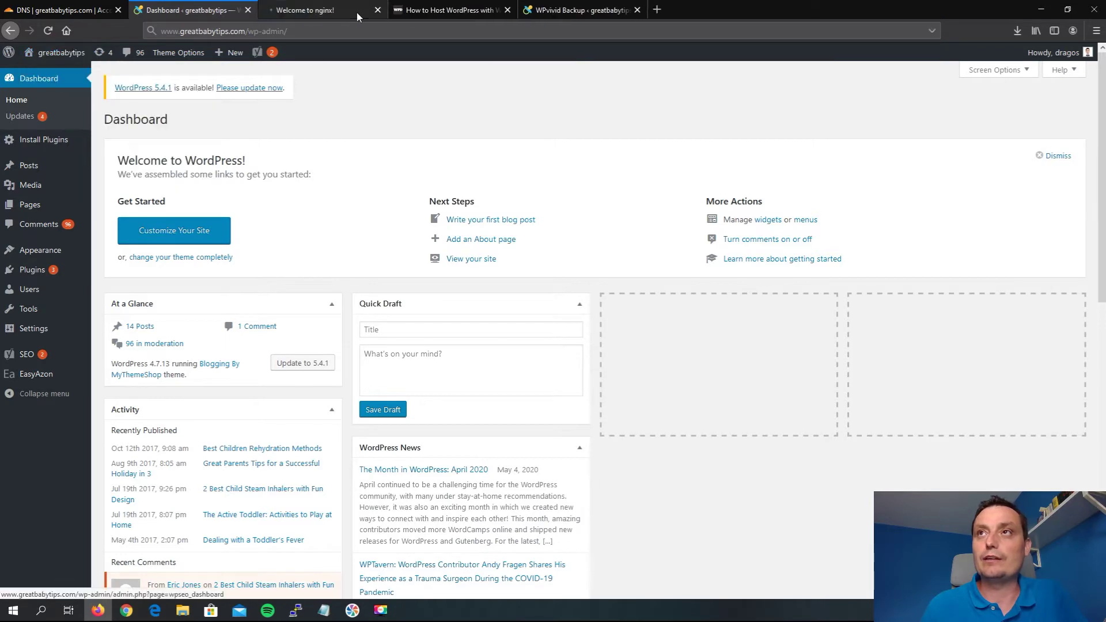
pyautogui.click(314, 10)
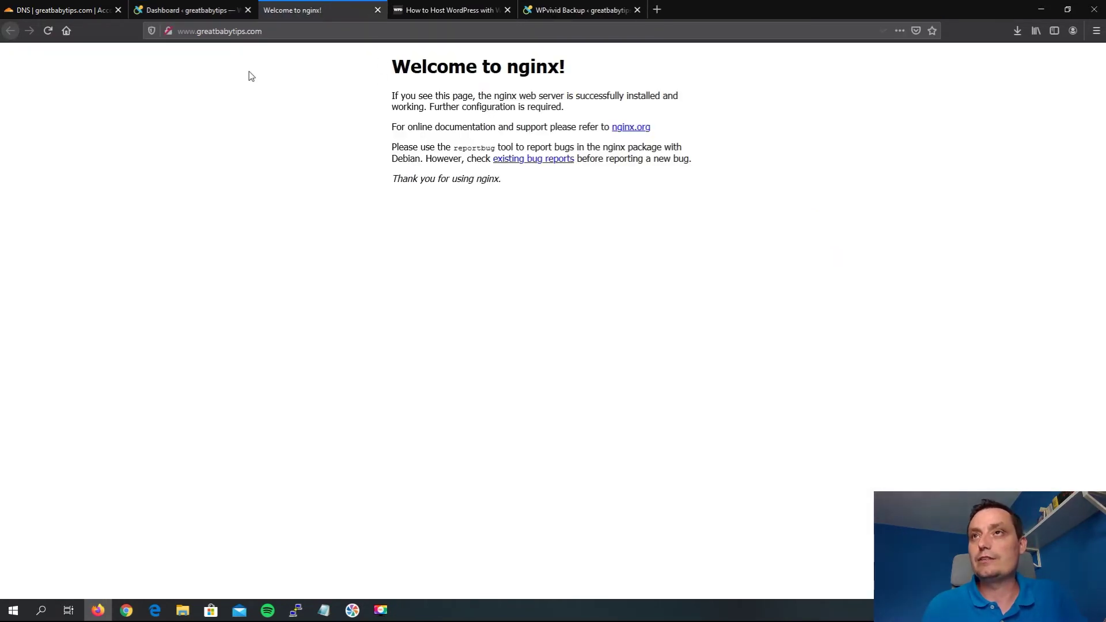
pyautogui.click(202, 31)
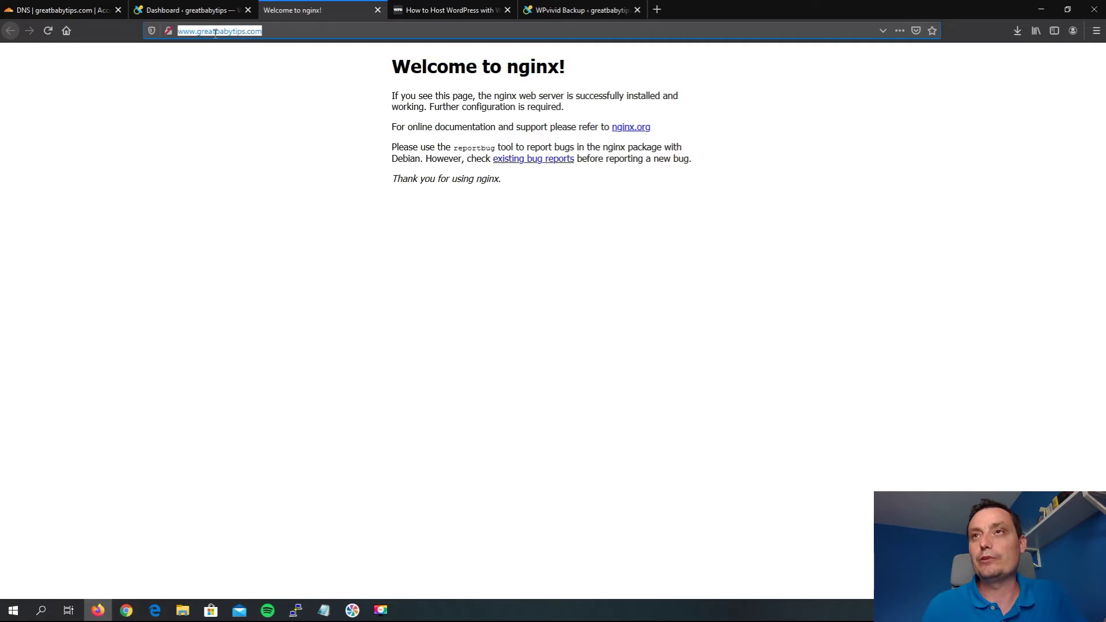
pyautogui.click(275, 31)
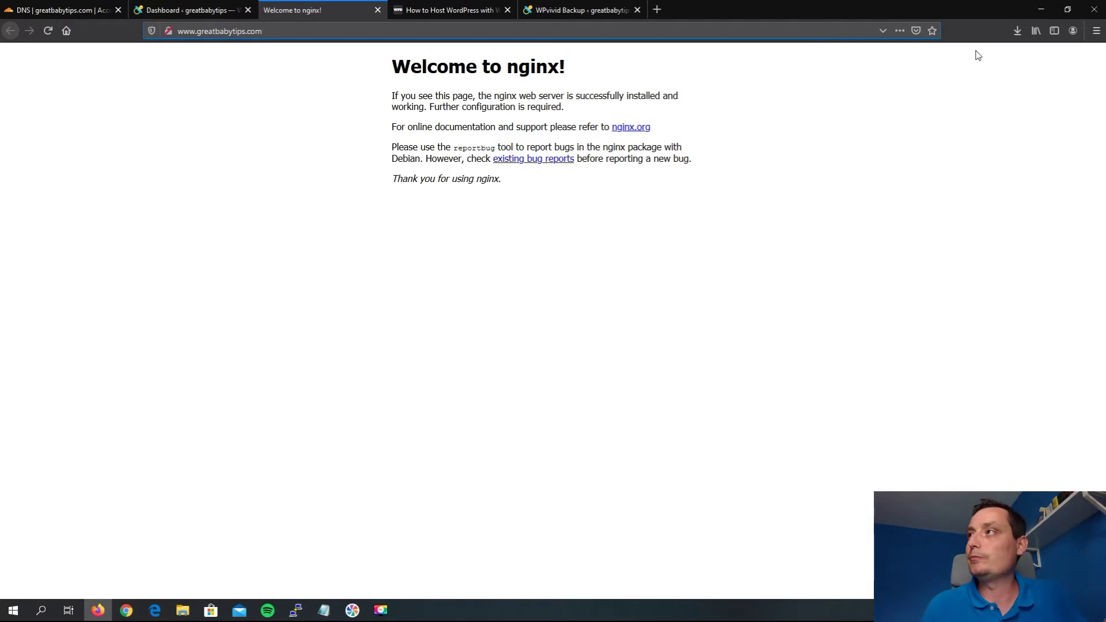
# Return to the Cloudflare DNS records, then to the WordOps guide article
pyautogui.click(1041, 9)
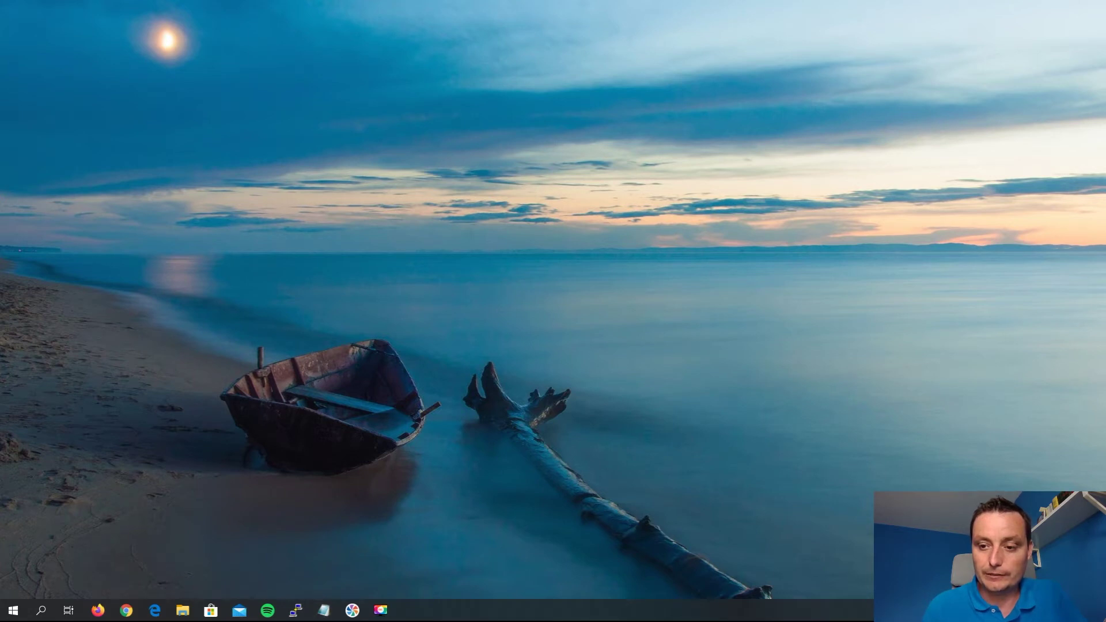
pyautogui.hotkey('alt', 'Tab')
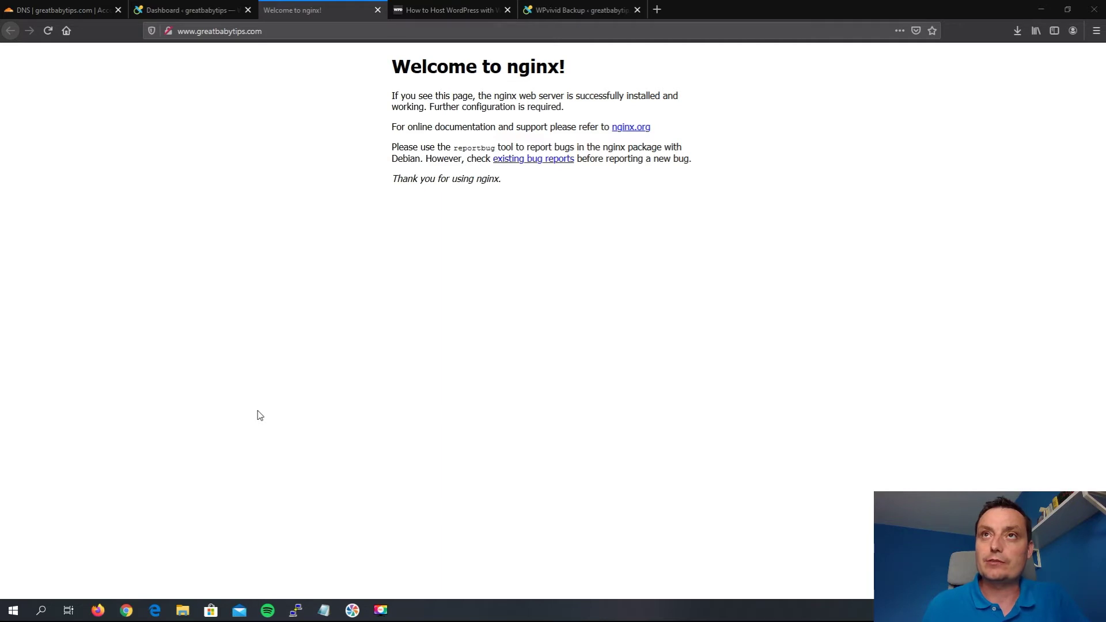
pyautogui.click(60, 11)
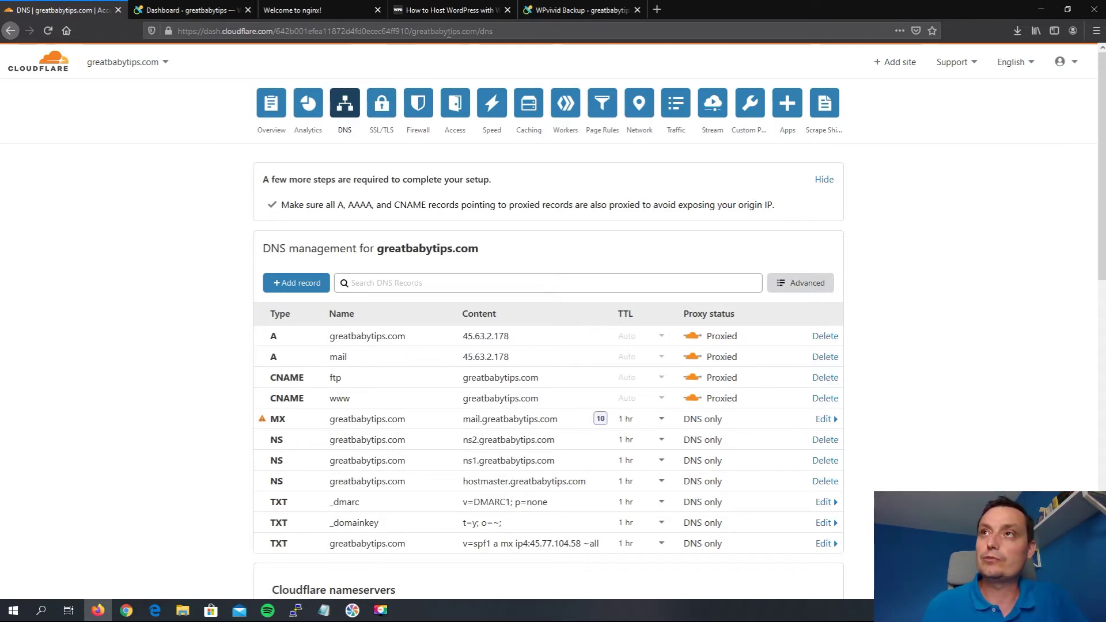
pyautogui.click(410, 15)
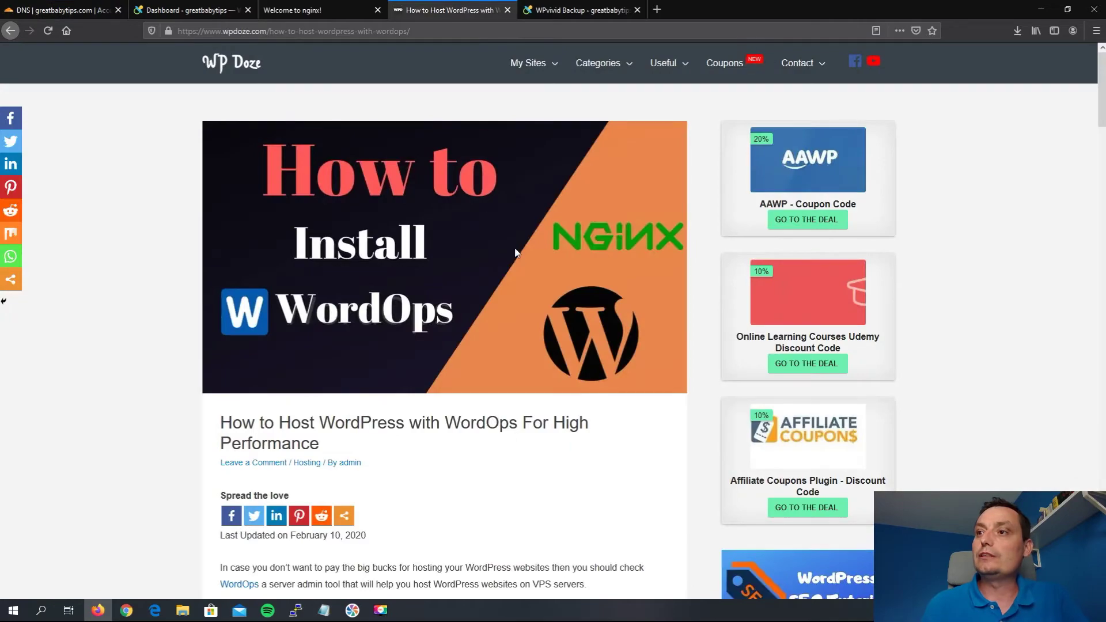
# Scroll to section 3.6 and highlight --wpredis and --php74 in the wo site create command
pyautogui.scroll(-15, 506, 291)
pyautogui.scroll(-20, 506, 291)
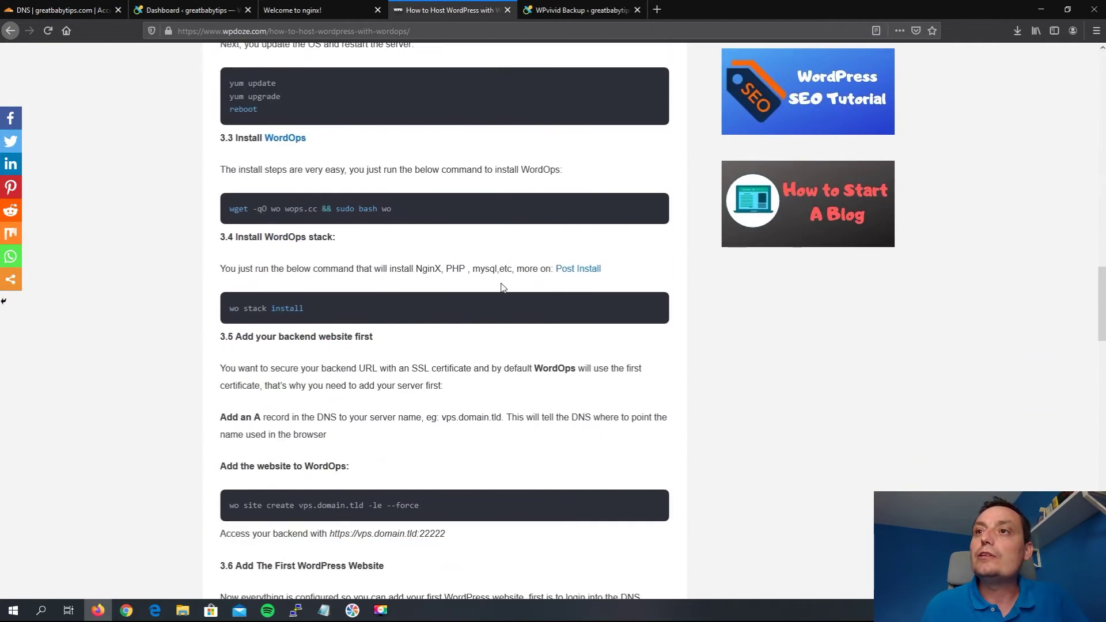
pyautogui.scroll(-6, 501, 288)
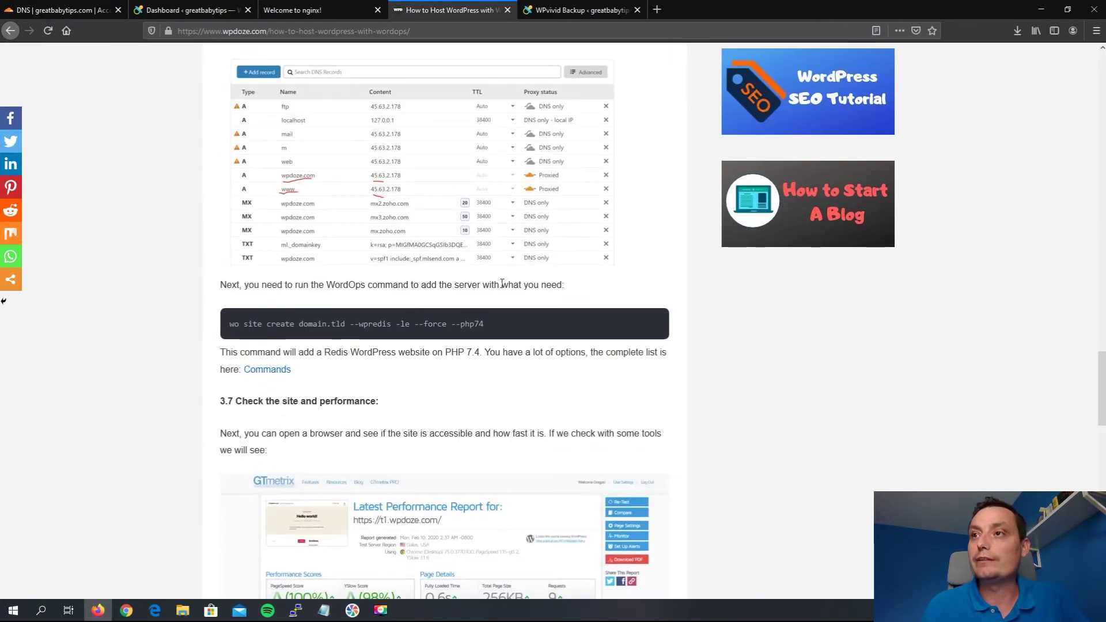
pyautogui.tripleClick(321, 263)
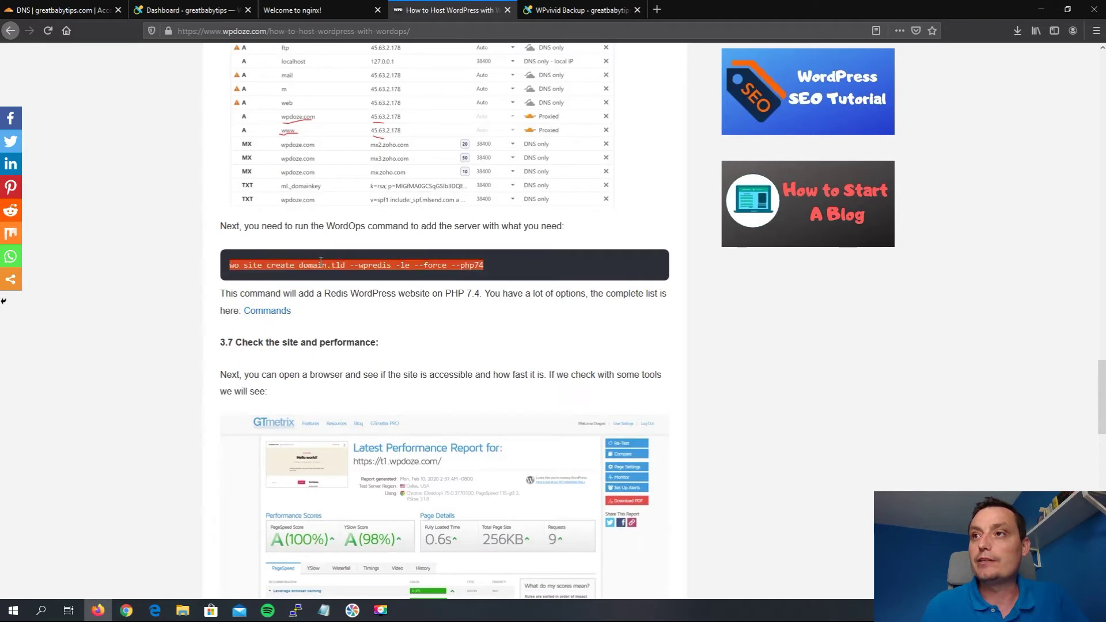
pyautogui.click(327, 270)
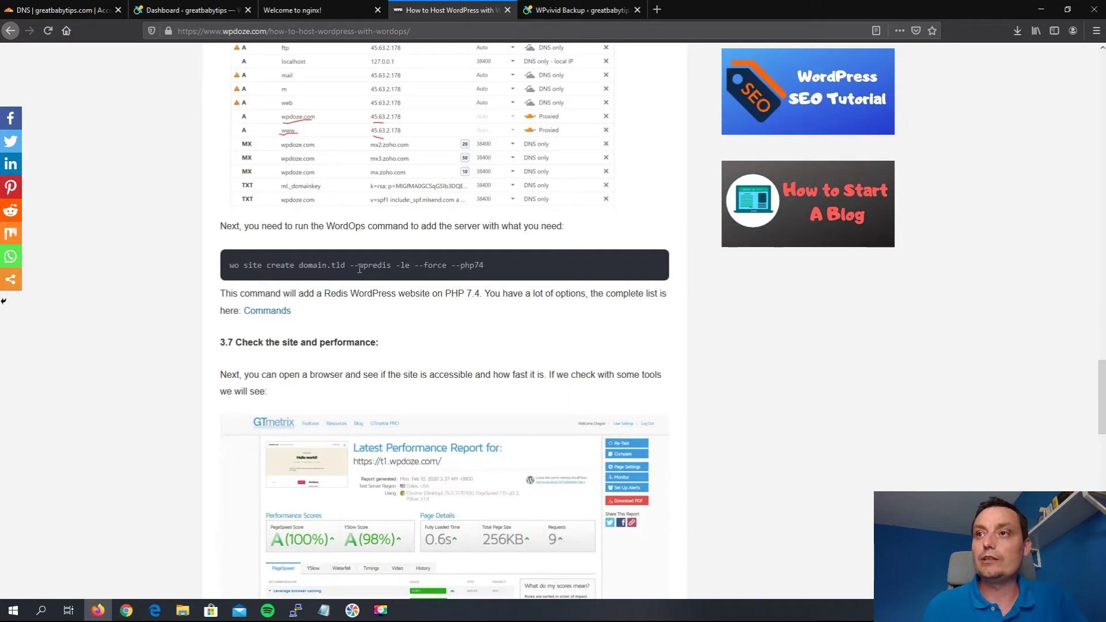
pyautogui.moveTo(358, 268); pyautogui.dragTo(435, 270)
pyautogui.click(401, 268)
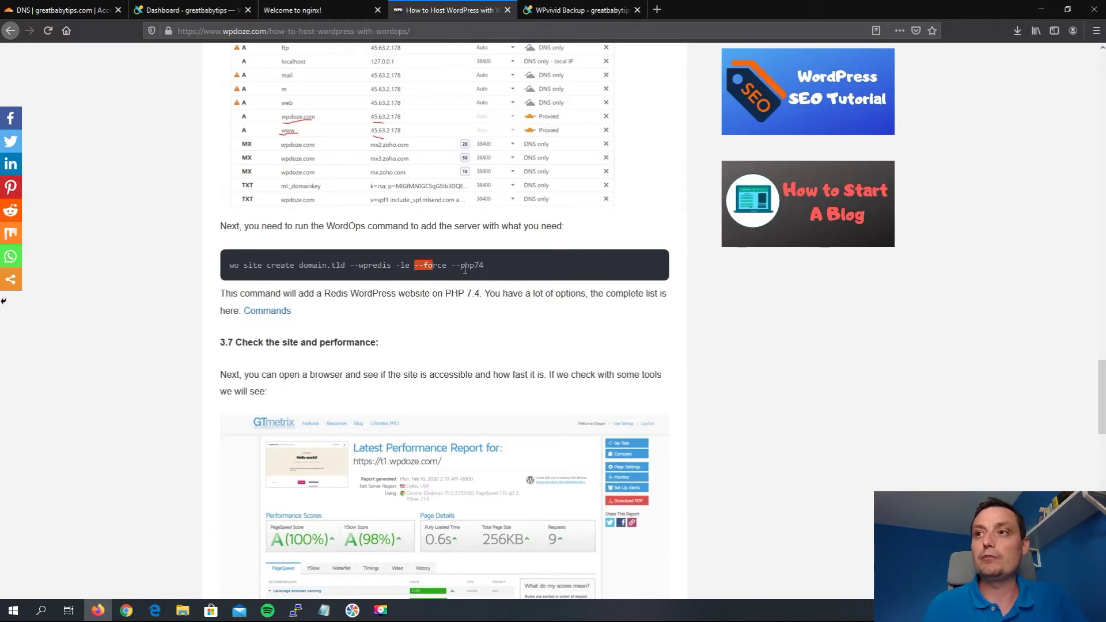
pyautogui.moveTo(469, 267); pyautogui.dragTo(482, 268)
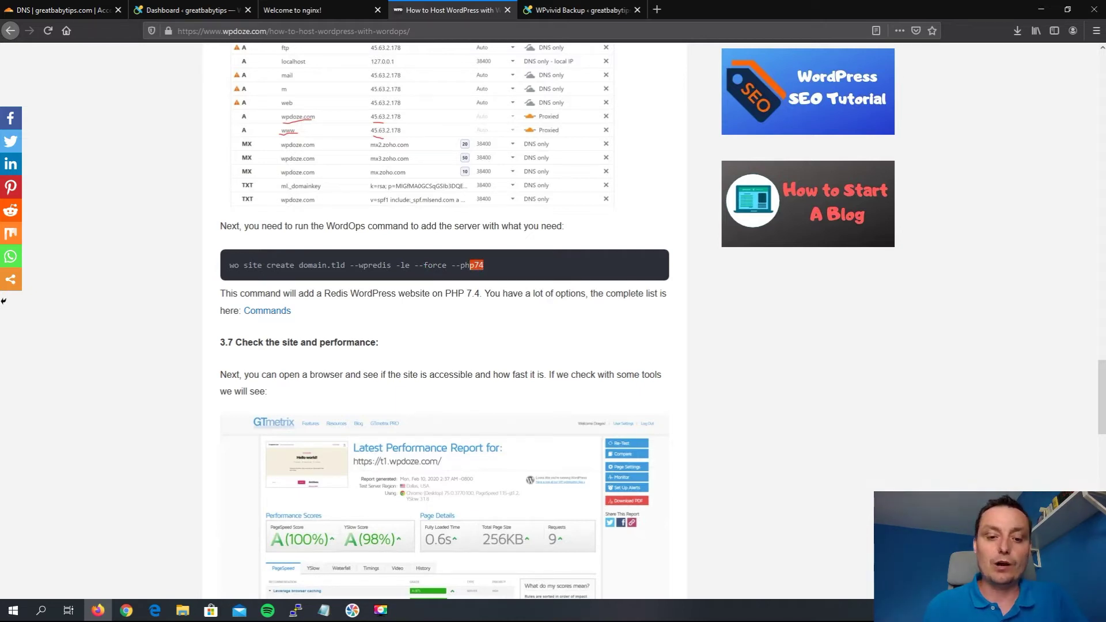
pyautogui.hotkey('alt', 'Tab')
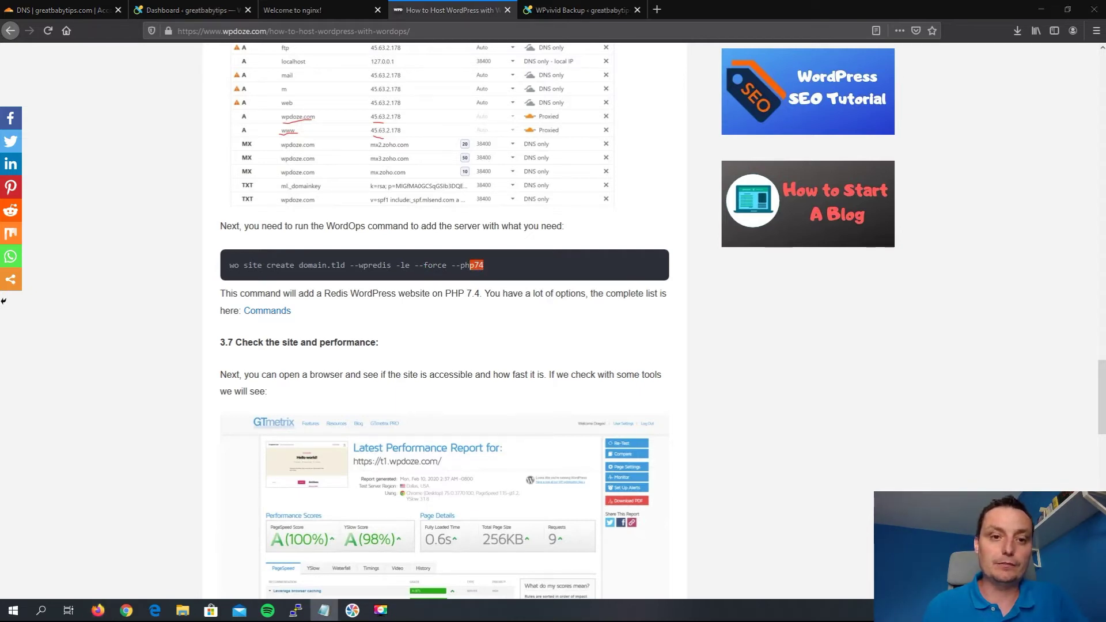
# Copy 'wo site create greatbabytips.com --wpredis -le --force --php74' from Notepad and bring up PuTTY
pyautogui.moveTo(285, 176); pyautogui.dragTo(364, 171)
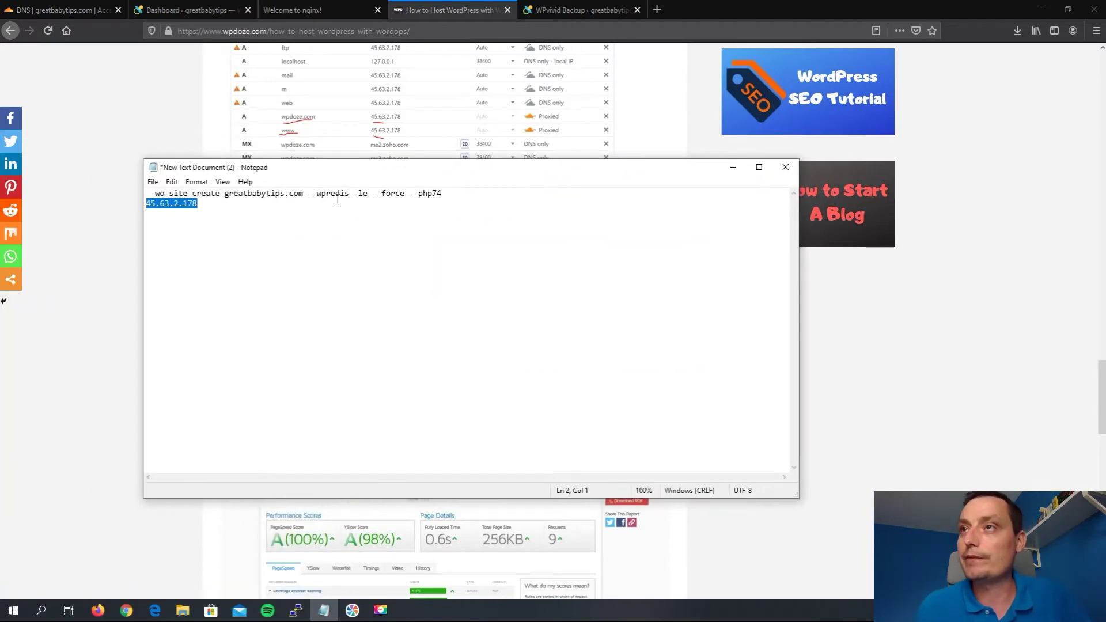
pyautogui.click(338, 197)
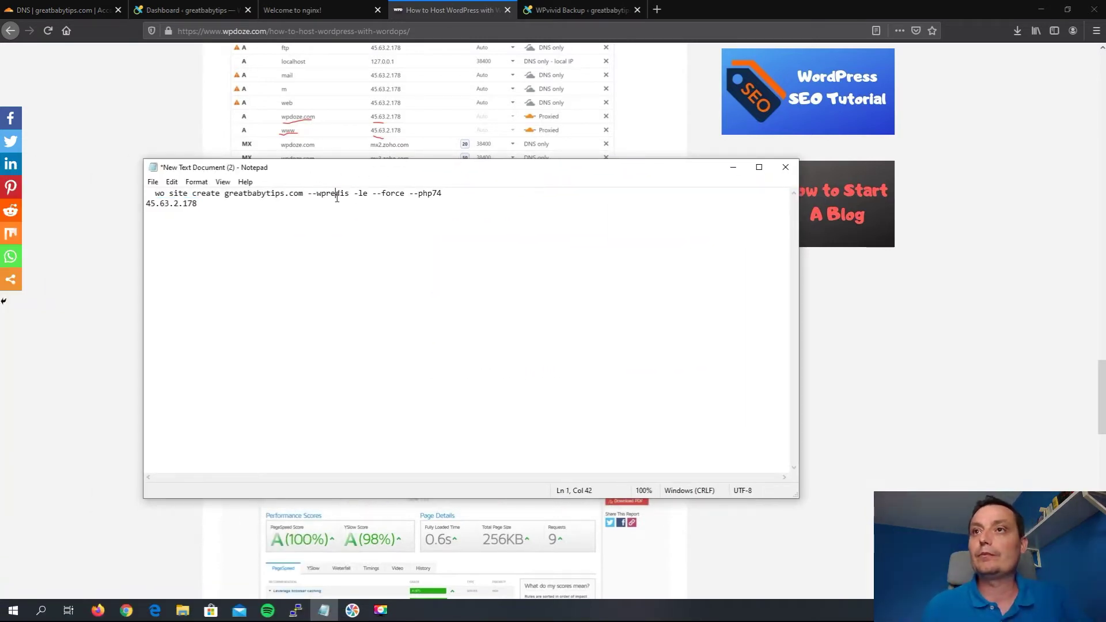
pyautogui.moveTo(459, 197); pyautogui.dragTo(156, 186)
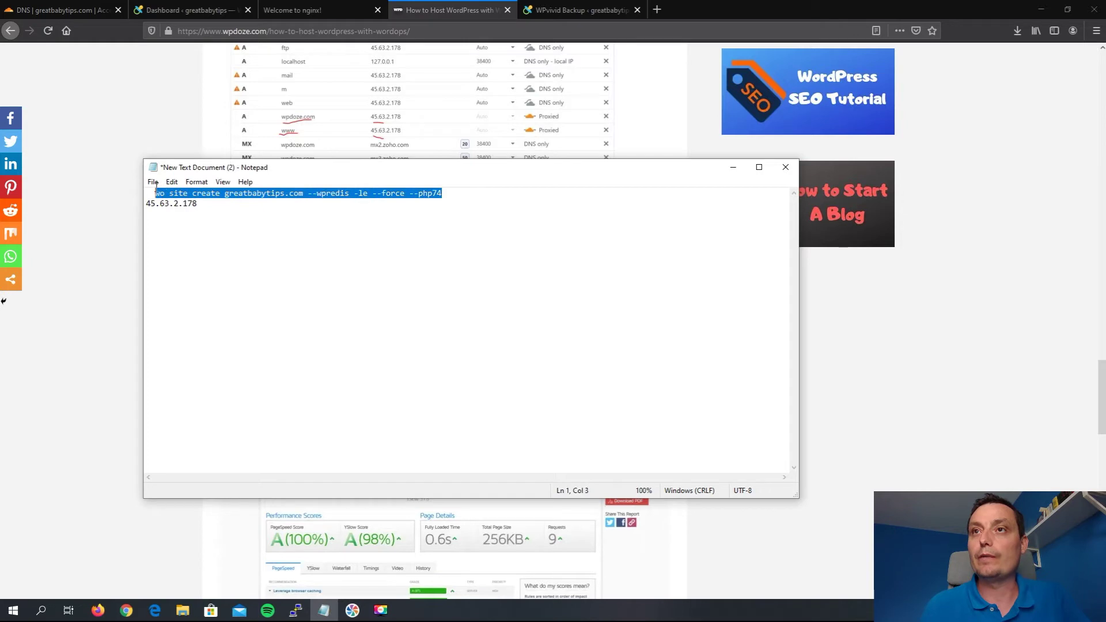
pyautogui.doubleClick(164, 194)
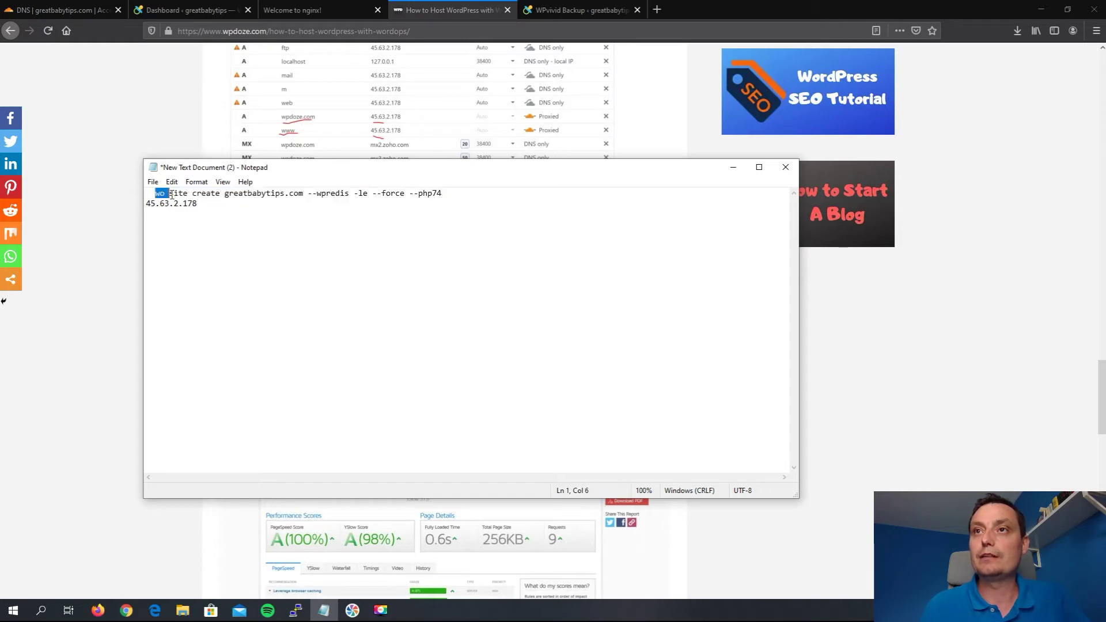
pyautogui.moveTo(151, 194); pyautogui.dragTo(434, 195)
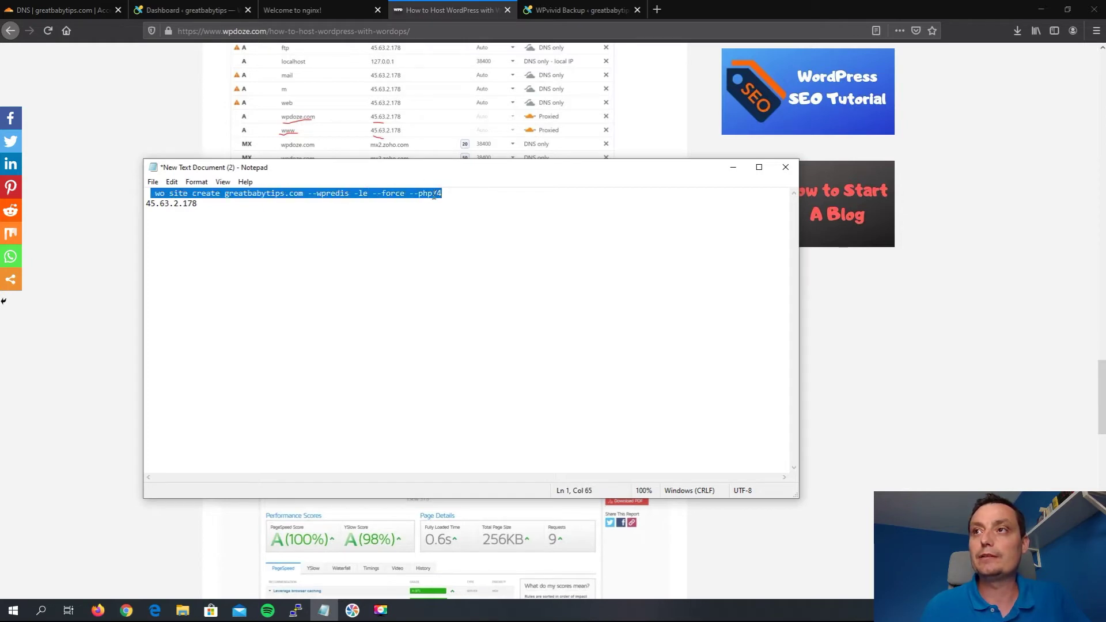
pyautogui.rightClick(433, 195)
pyautogui.click(465, 233)
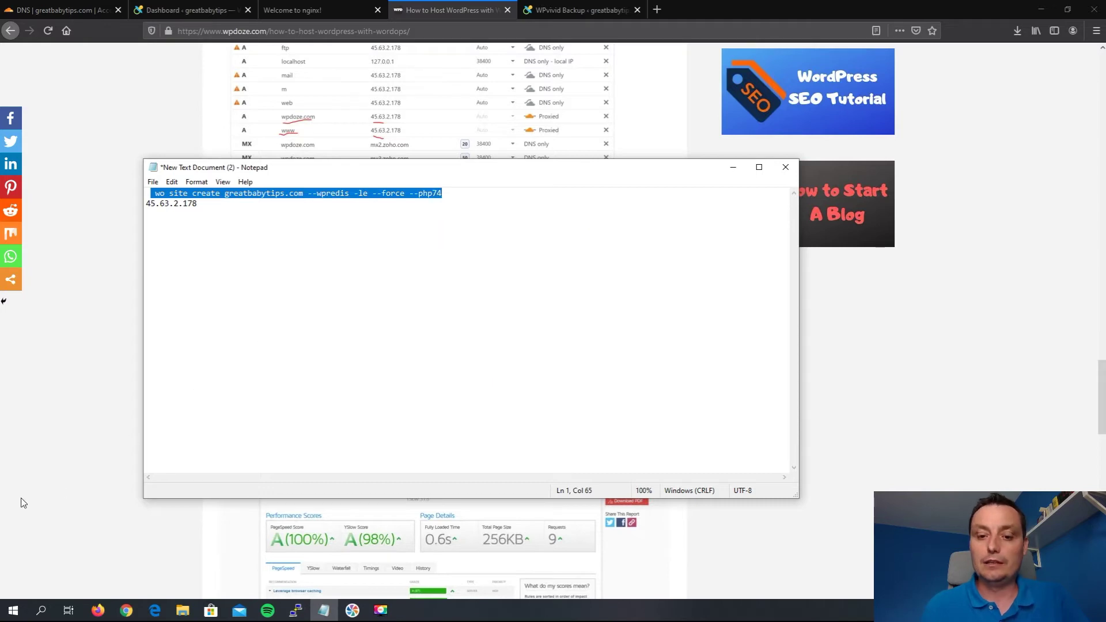
pyautogui.hotkey('alt', 'Tab')
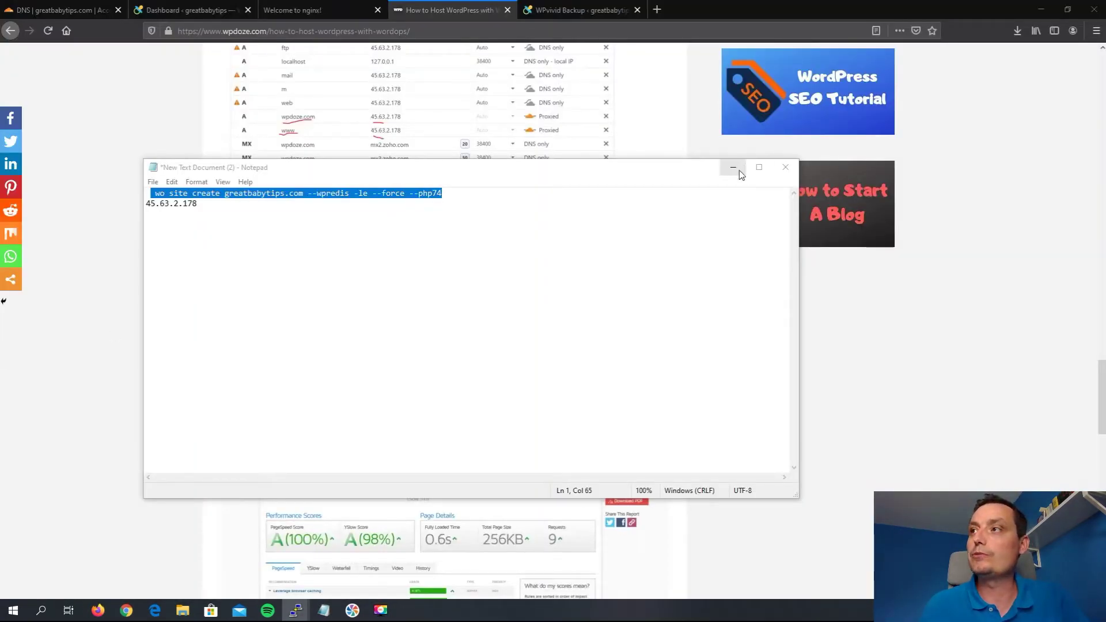
pyautogui.click(295, 610)
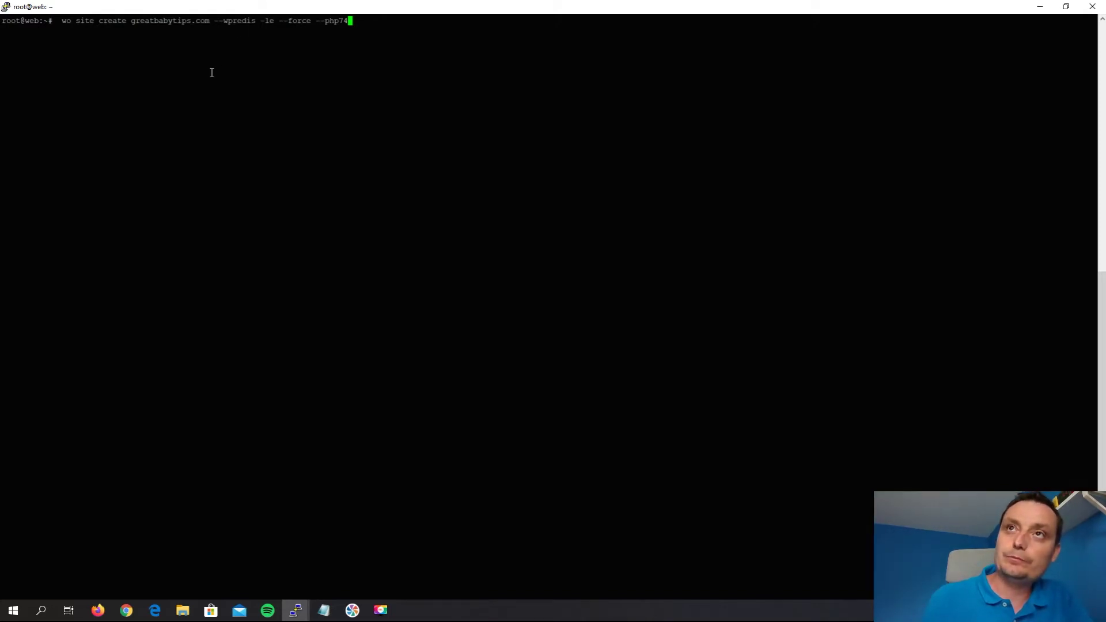
# Run the site create command, then run sudo systemd-resolve --flush-caches after the SSL failure
pyautogui.press('Return')
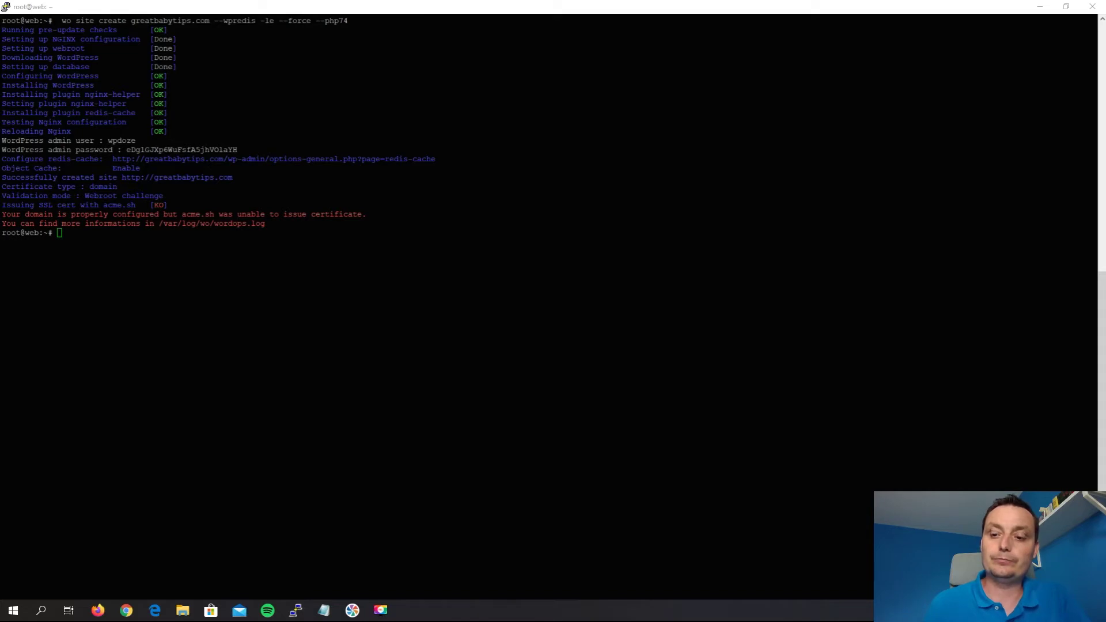
pyautogui.press('shift+Insert')
pyautogui.press('Return')
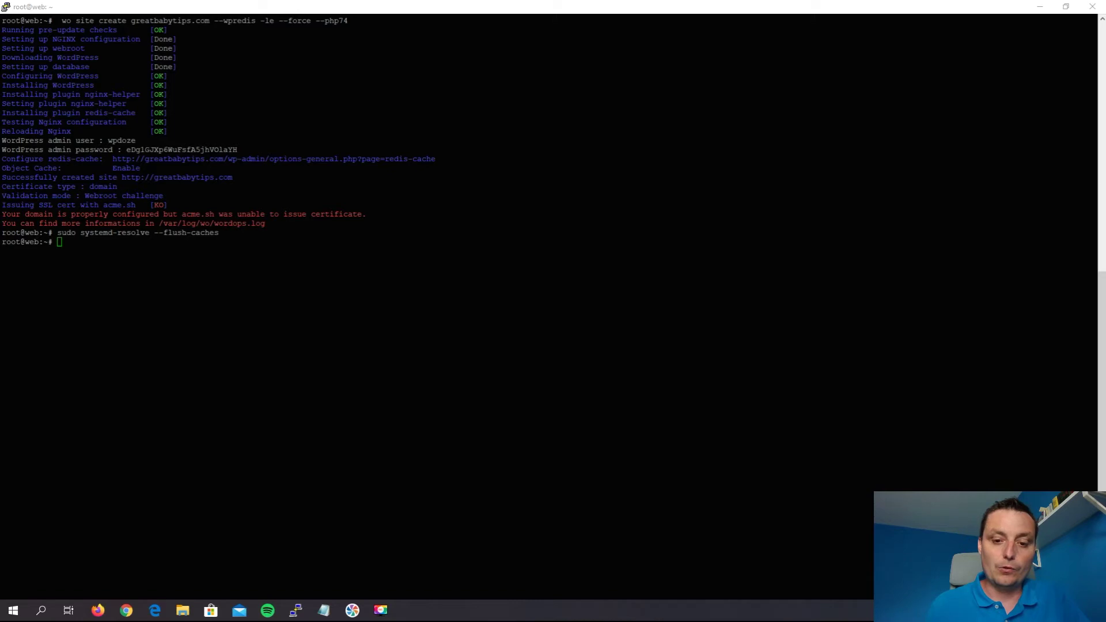
# Run 'wo site update greatbabytips.com -le --force' in PuTTY to issue the Let's Encrypt certificate
pyautogui.click(324, 610)
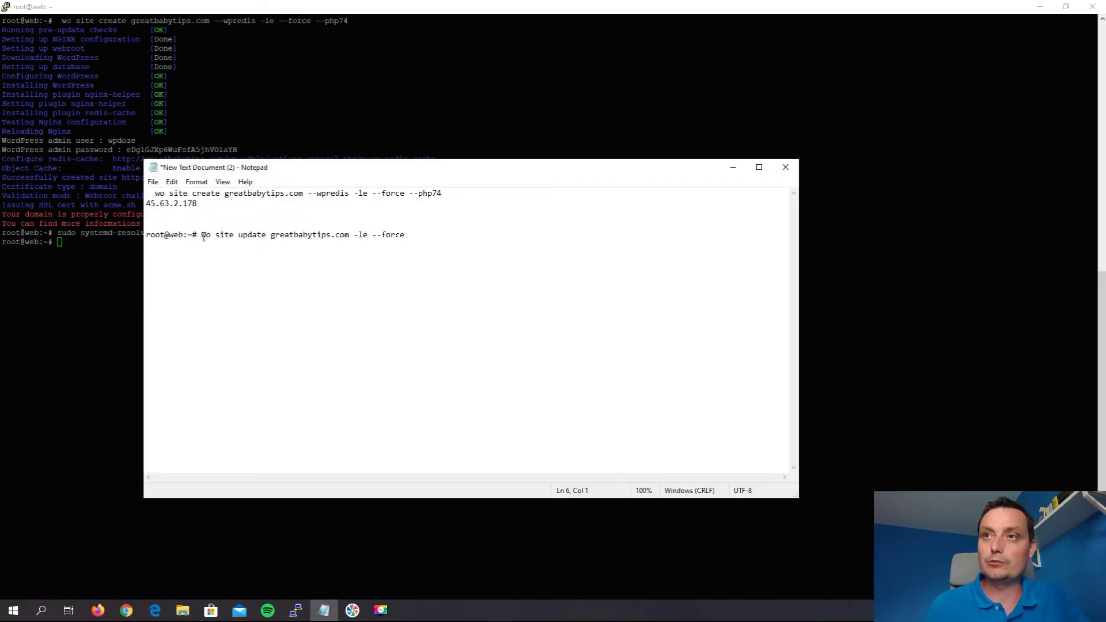
pyautogui.moveTo(201, 238); pyautogui.dragTo(404, 239)
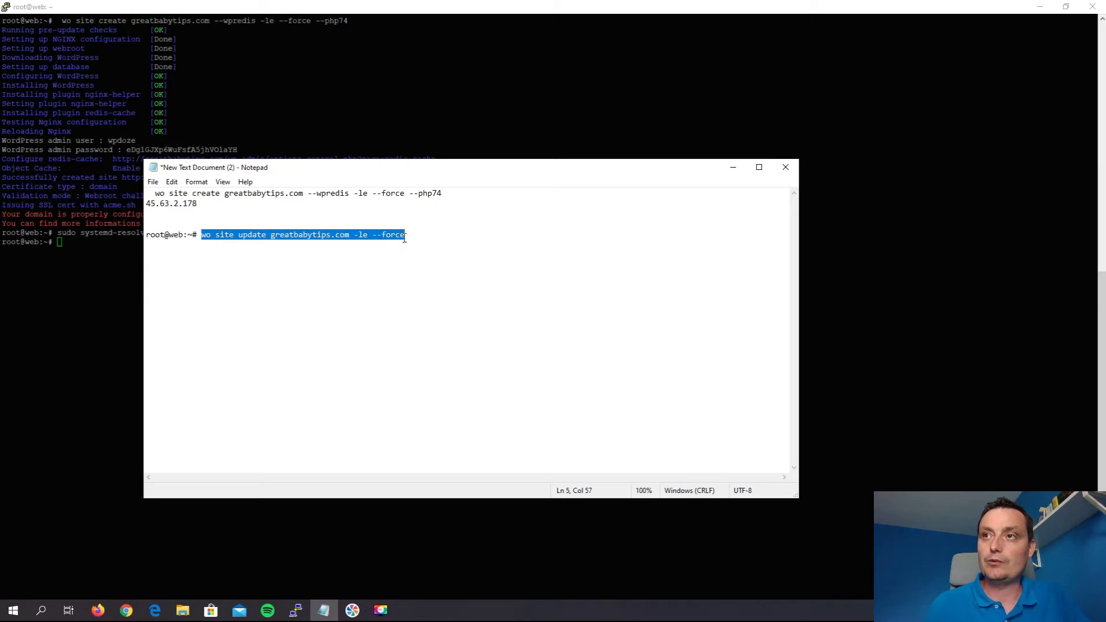
pyautogui.rightClick(386, 238)
pyautogui.click(430, 269)
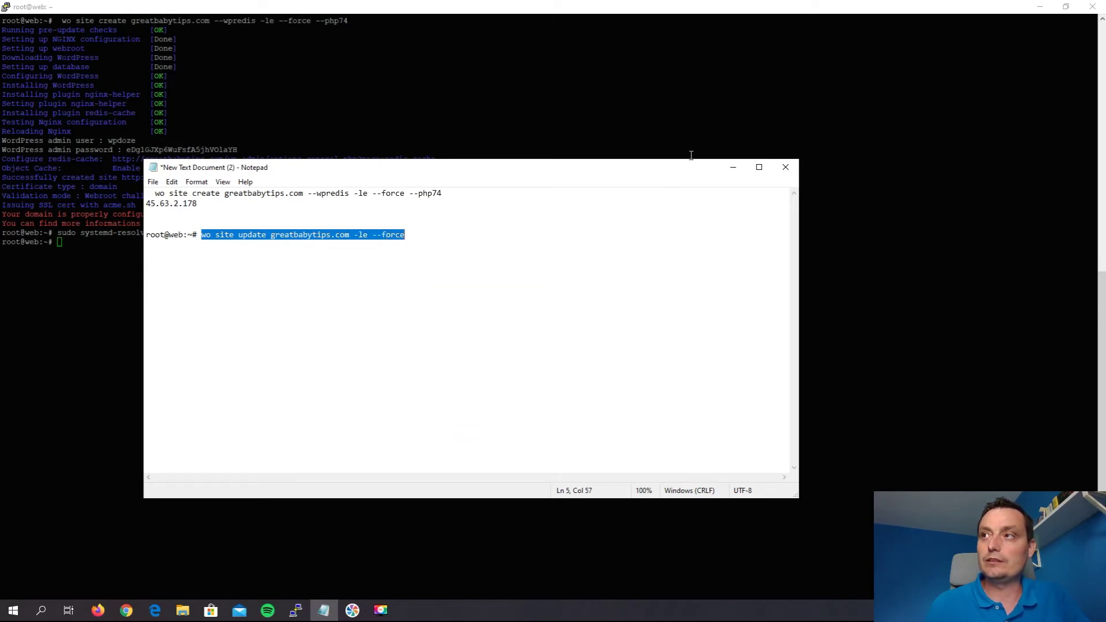
pyautogui.click(734, 167)
pyautogui.rightClick(470, 286)
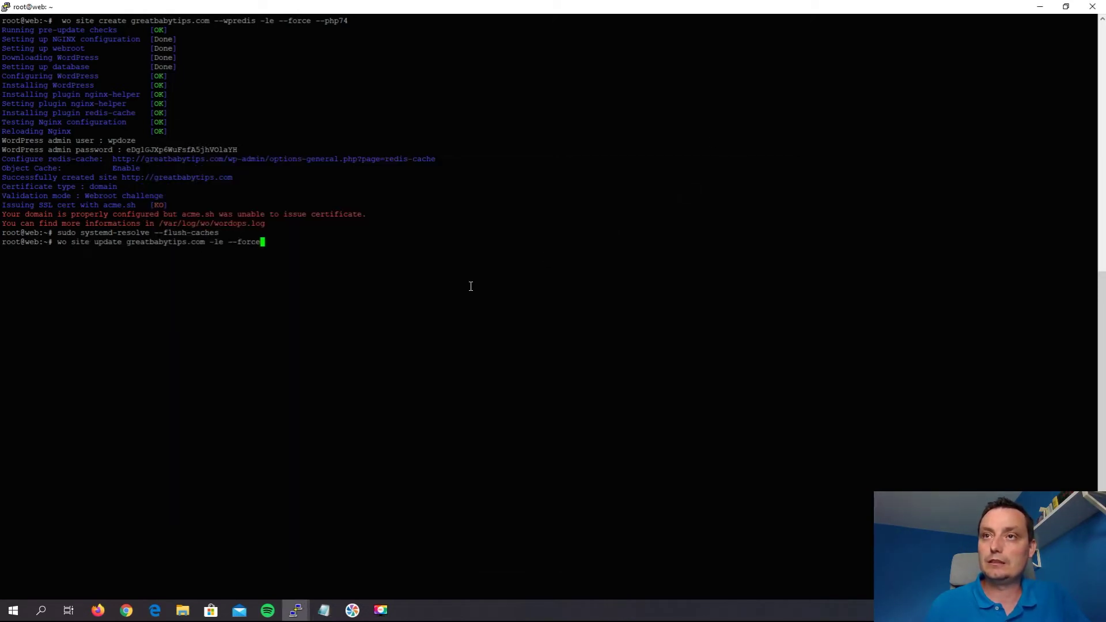
pyautogui.press('Return')
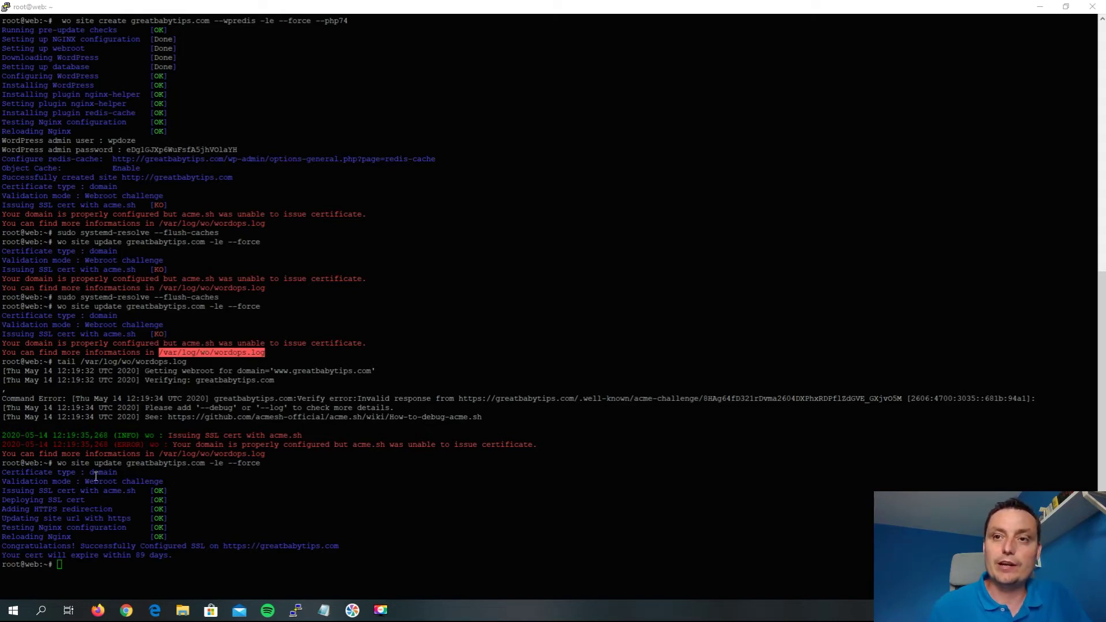
pyautogui.moveTo(4, 455); pyautogui.dragTo(259, 554)
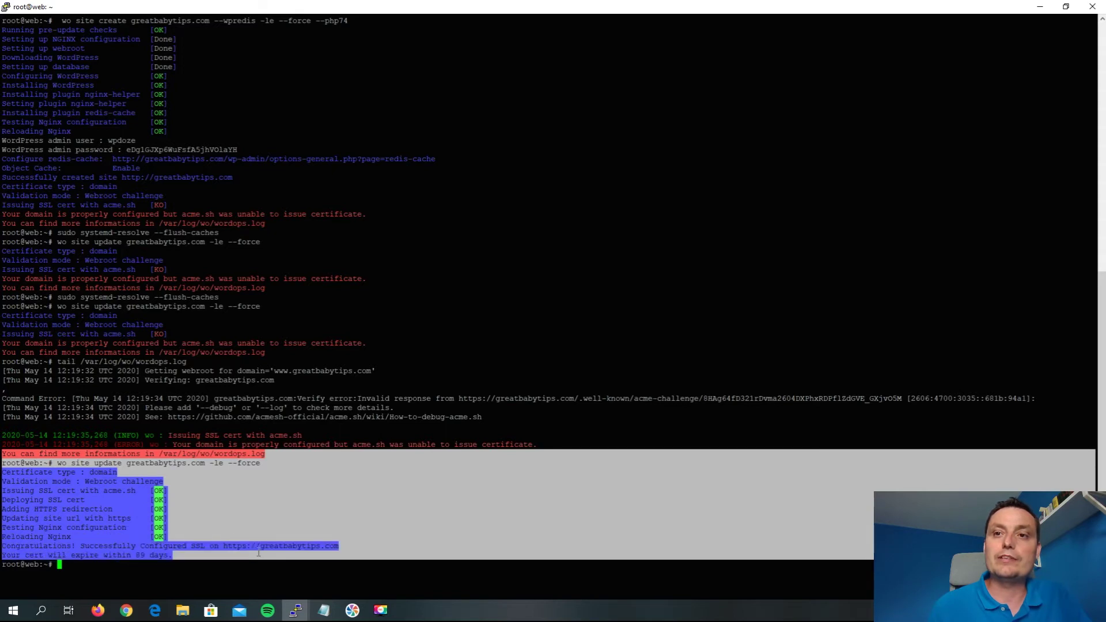
pyautogui.click(174, 565)
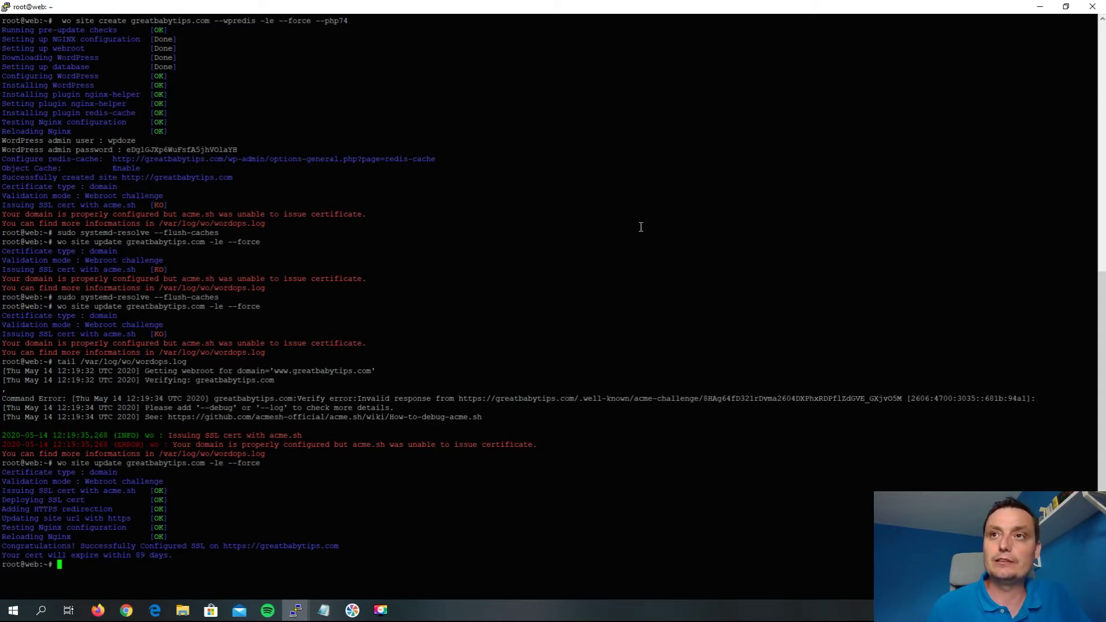
pyautogui.scroll(16, 452, 287)
pyautogui.scroll(-10, 452, 286)
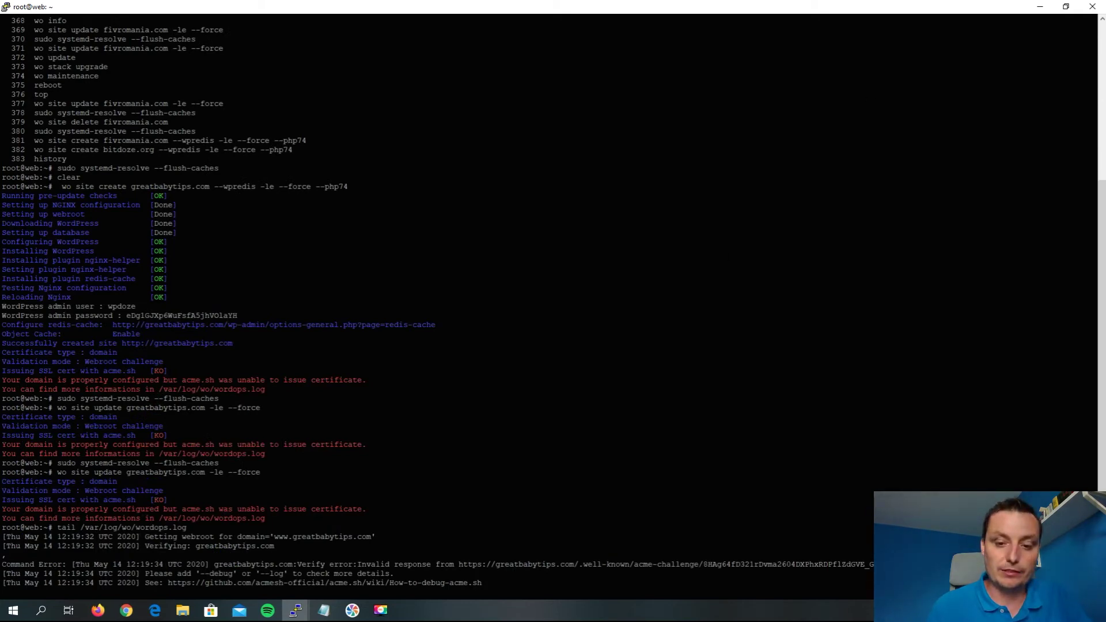
pyautogui.hotkey('alt', 'Tab')
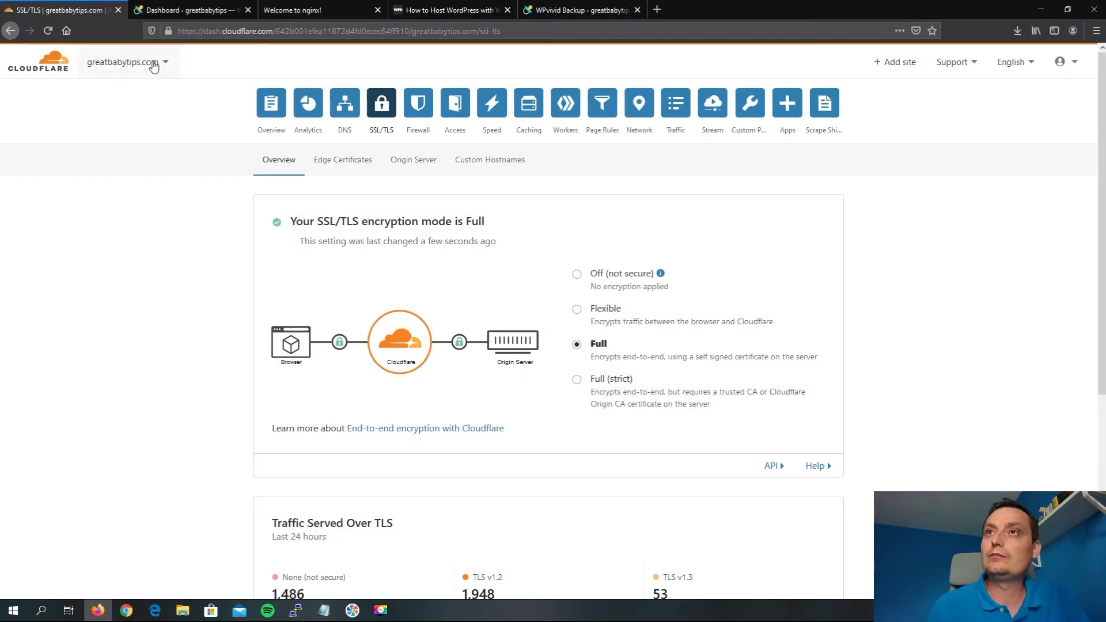
pyautogui.click(346, 8)
pyautogui.click(270, 32)
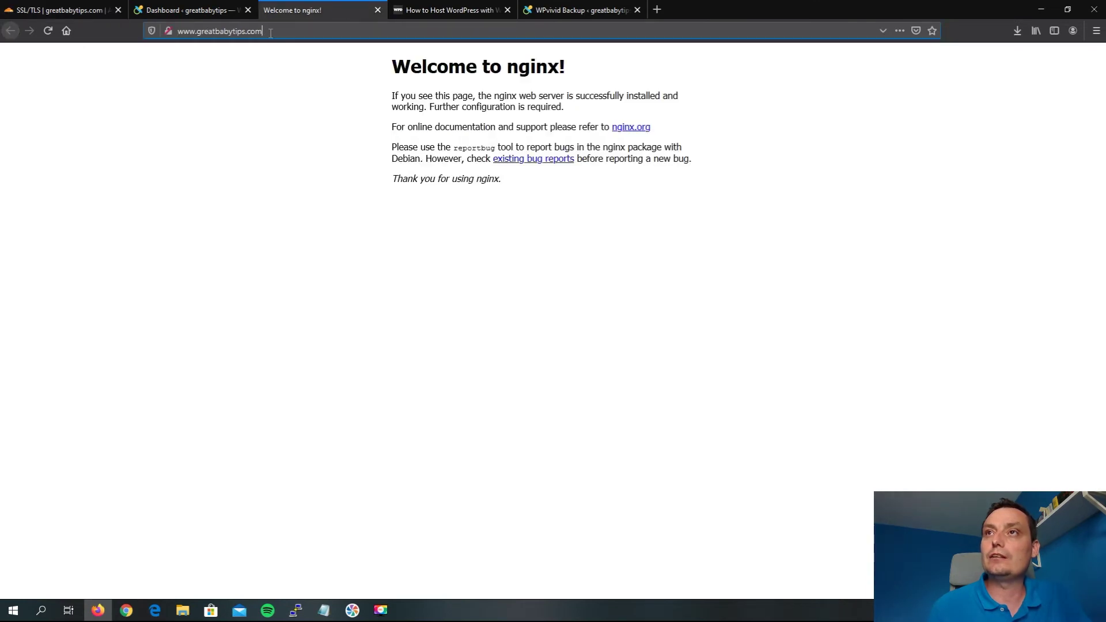
pyautogui.press('Return')
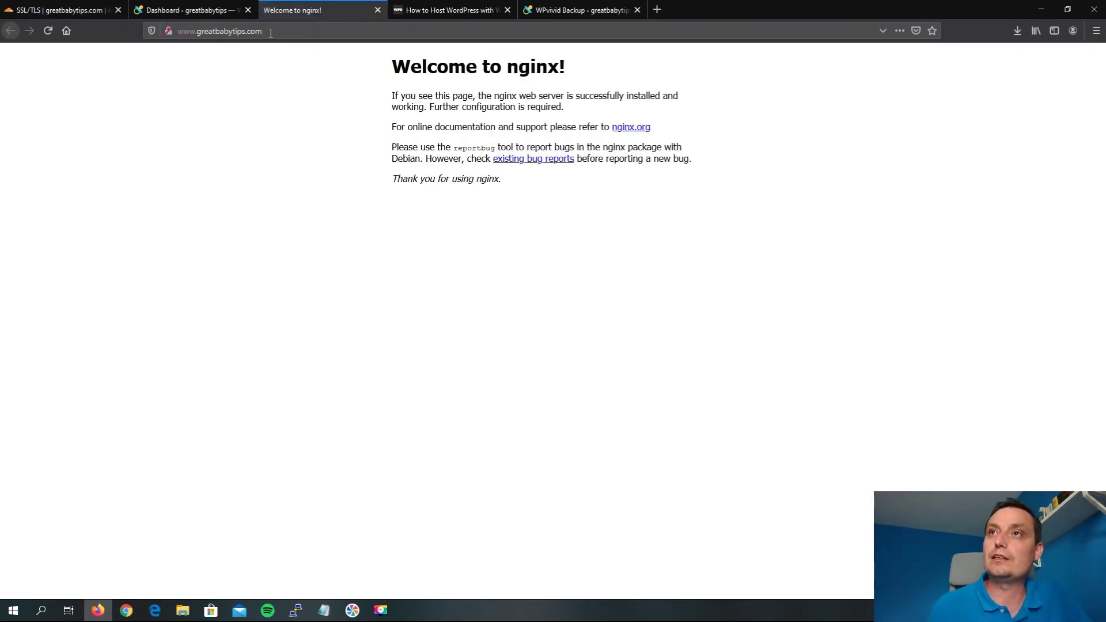
pyautogui.click(270, 32)
pyautogui.press('Return')
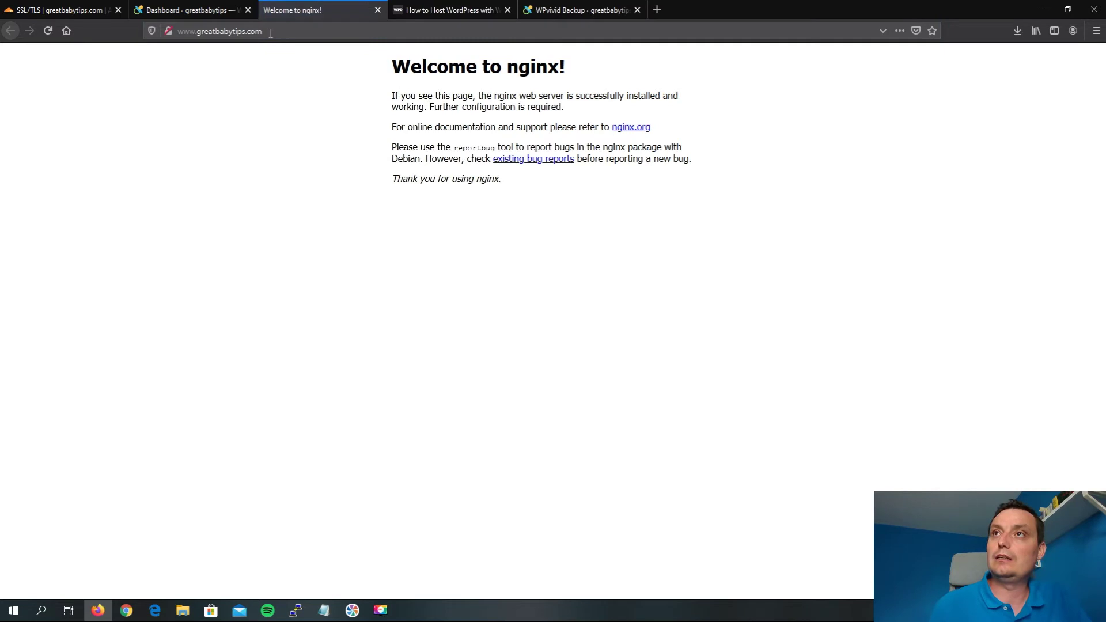
pyautogui.click(270, 33)
pyautogui.write('c')
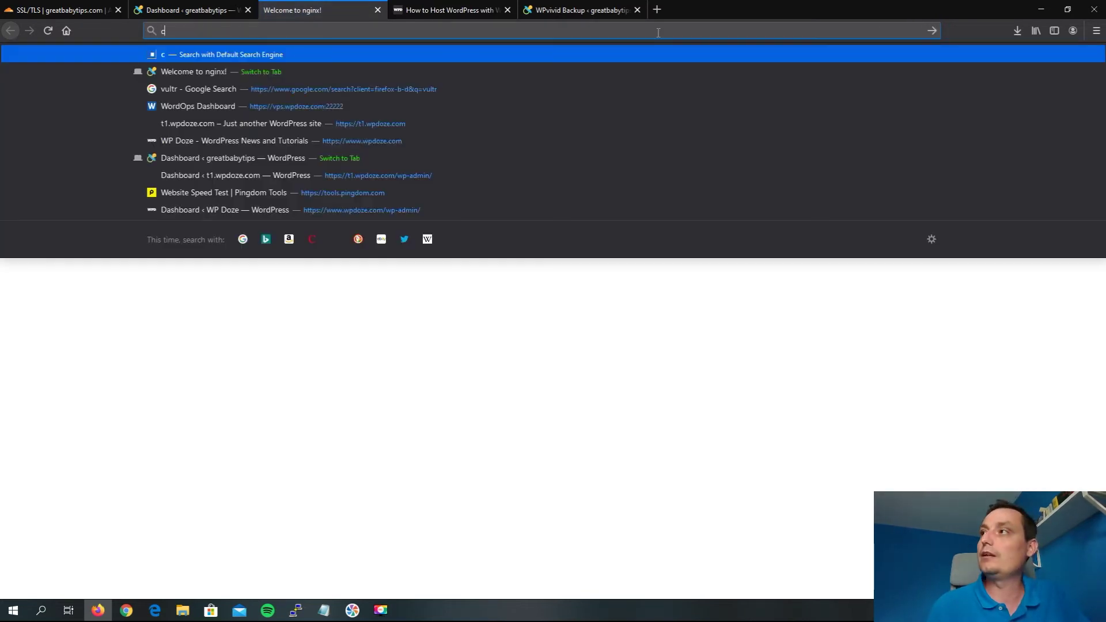
pyautogui.hotkey('ctrl', 'z')
pyautogui.click(277, 26)
pyautogui.tripleClick(277, 26)
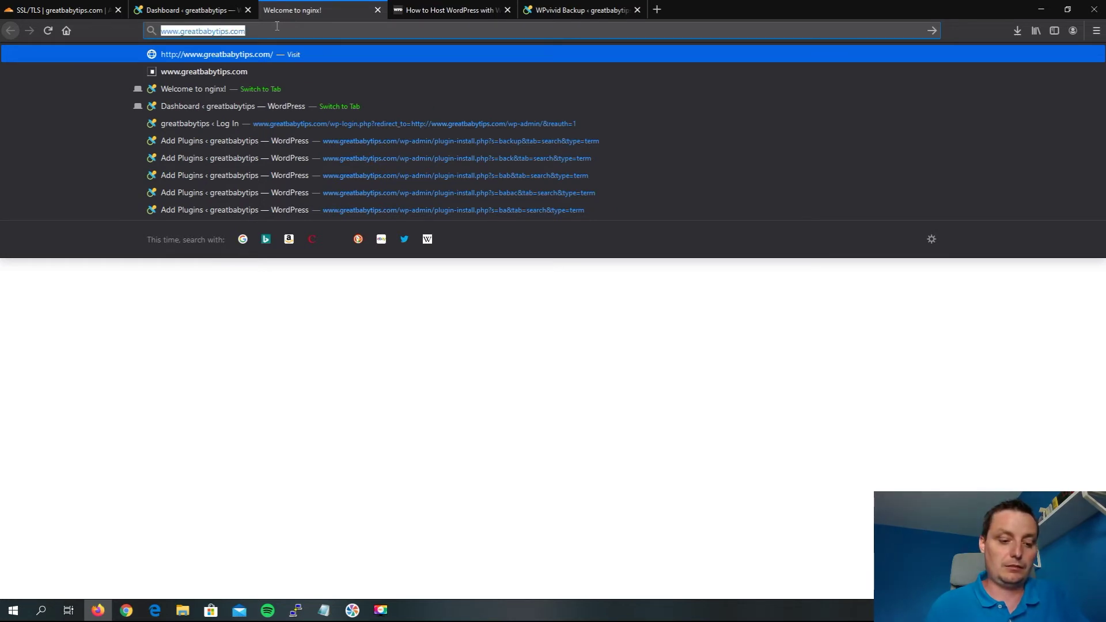
pyautogui.click(1096, 30)
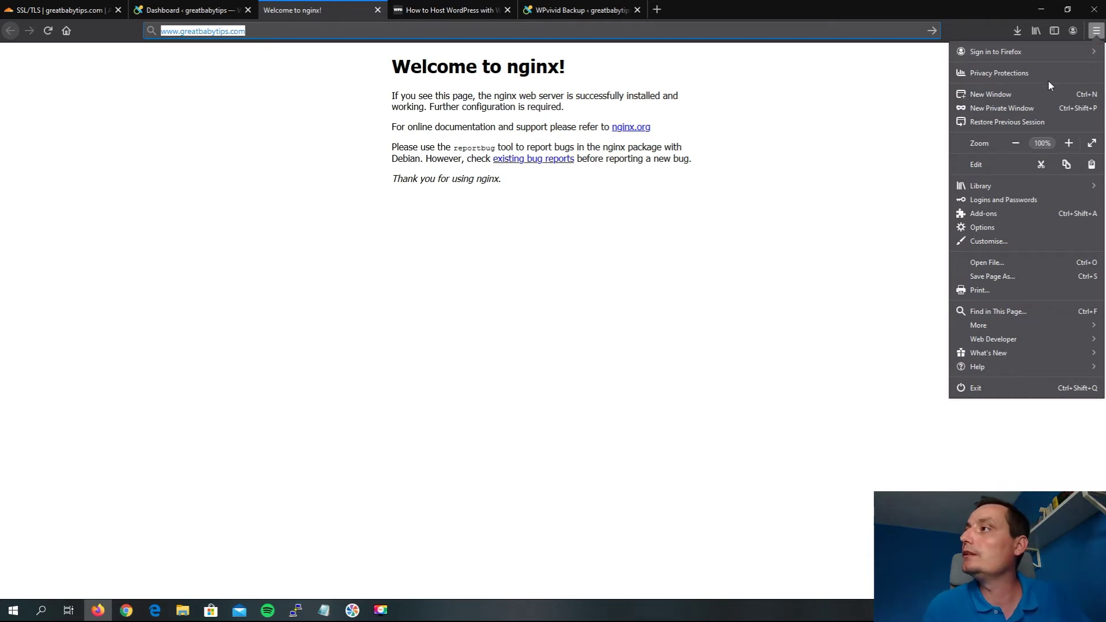
# Load greatbabytips.com in a new private window, showing the fresh WordPress site
pyautogui.click(1033, 106)
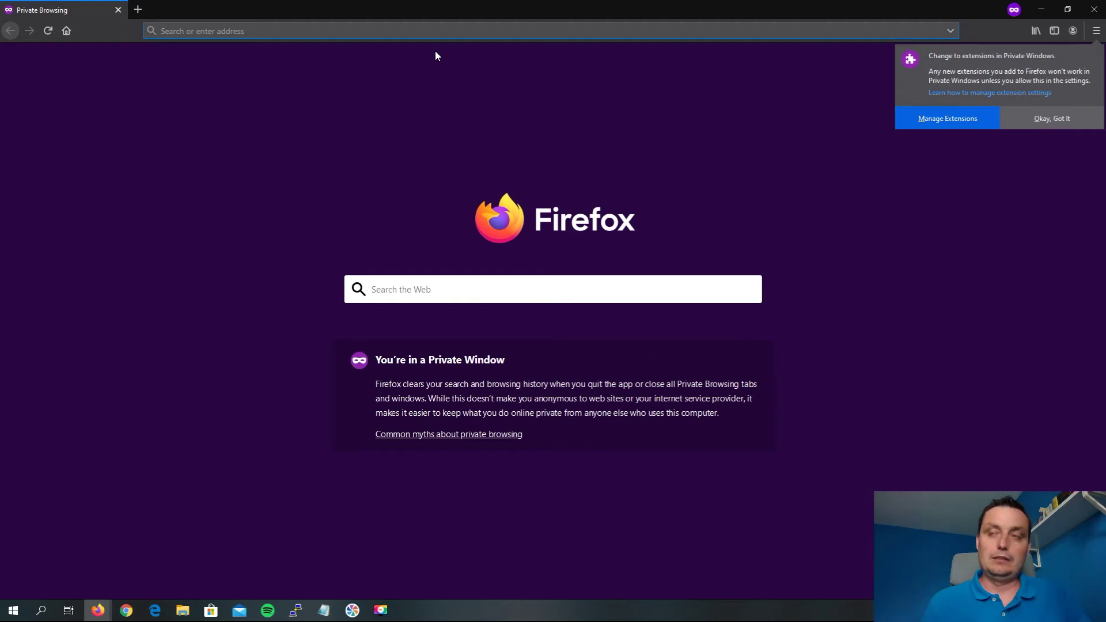
pyautogui.hotkey('ctrl', 'v')
pyautogui.press('Return')
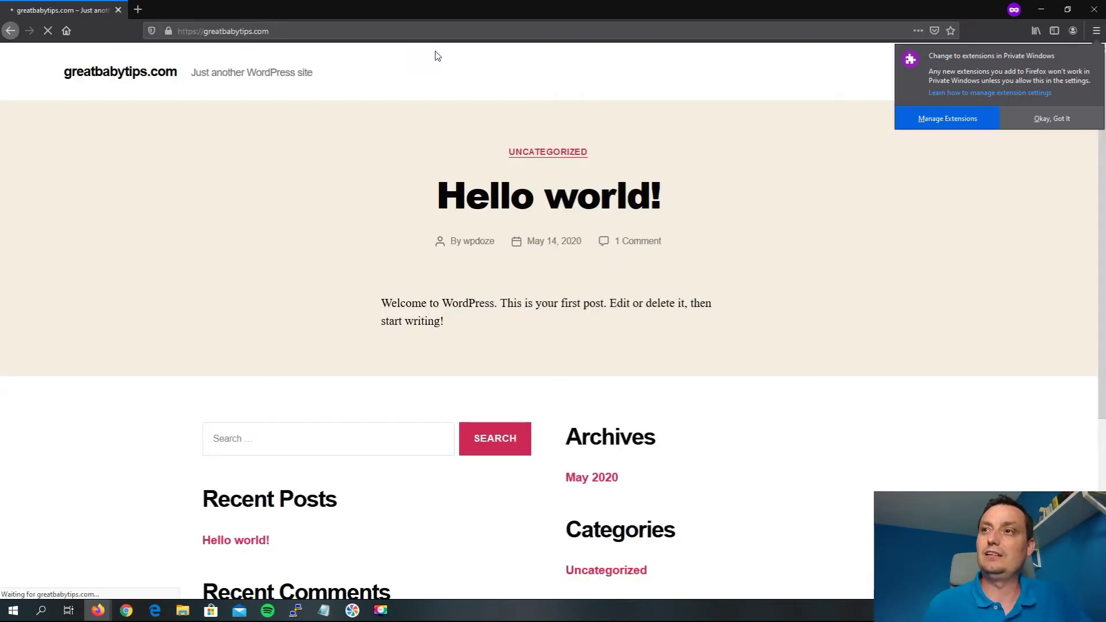
pyautogui.scroll(-2, 518, 218)
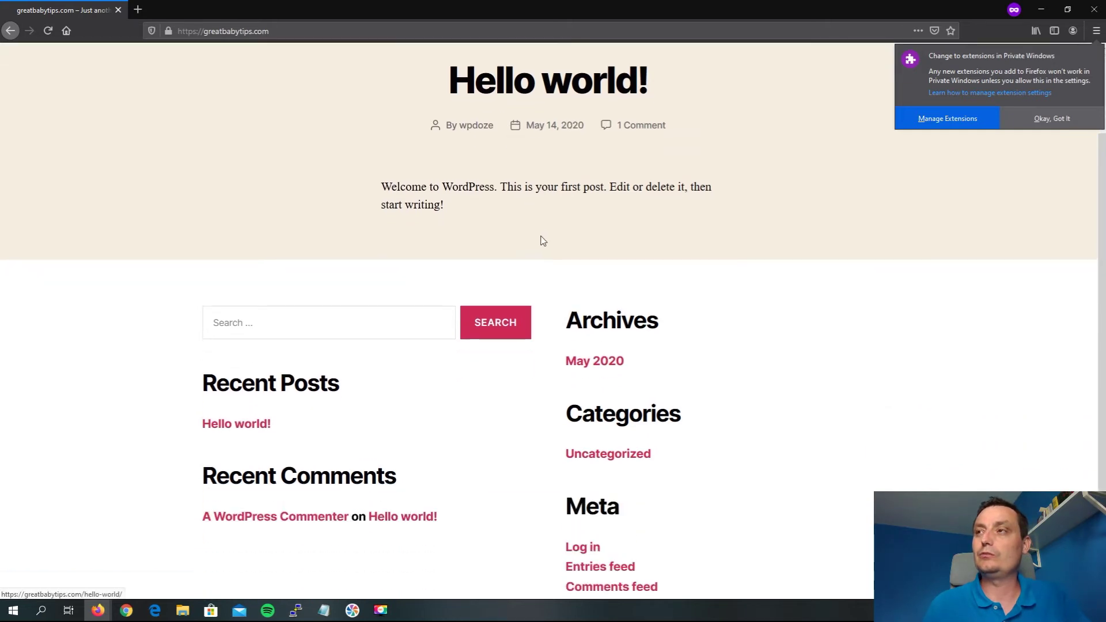
pyautogui.scroll(2, 540, 239)
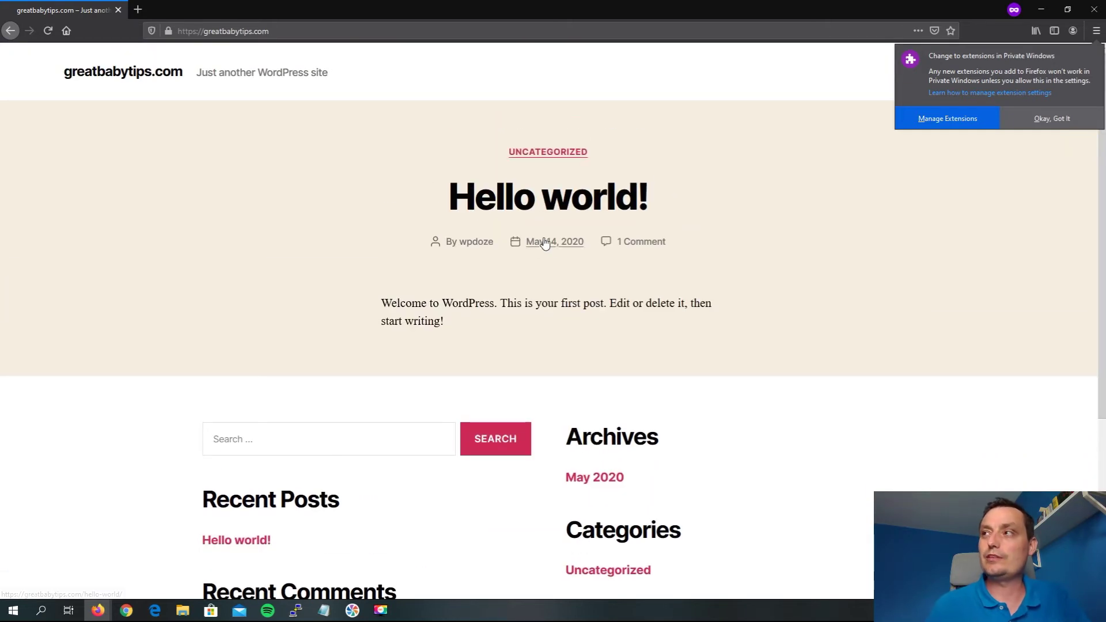
# Go to greatbabytips.com/wp-admin to reach the WordPress login page
pyautogui.click(297, 31)
pyautogui.write('/')
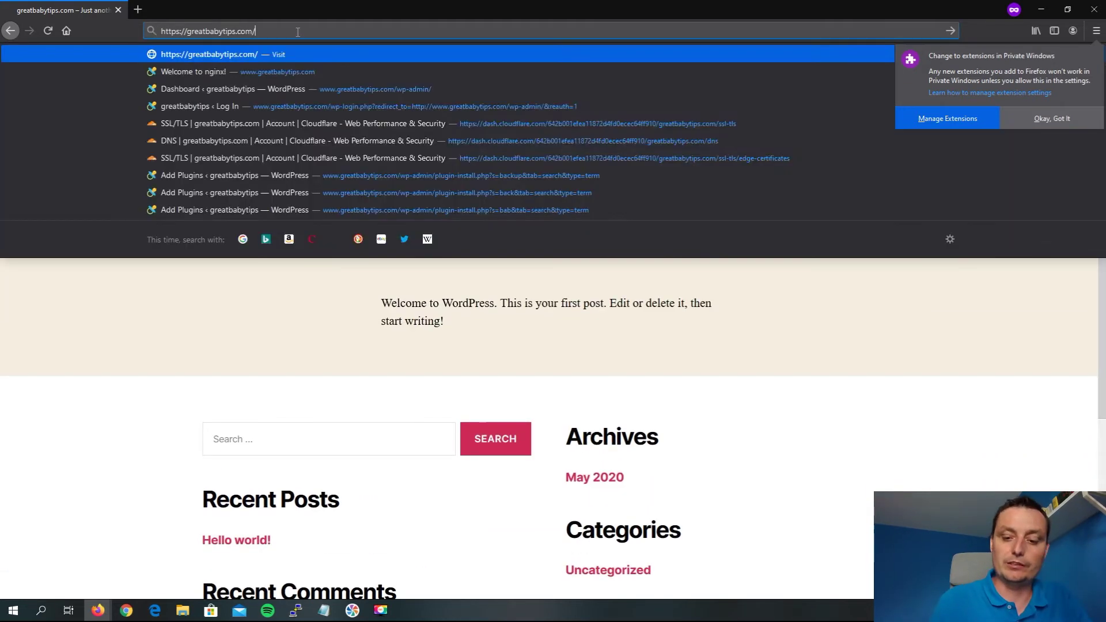
pyautogui.write('wp-admin')
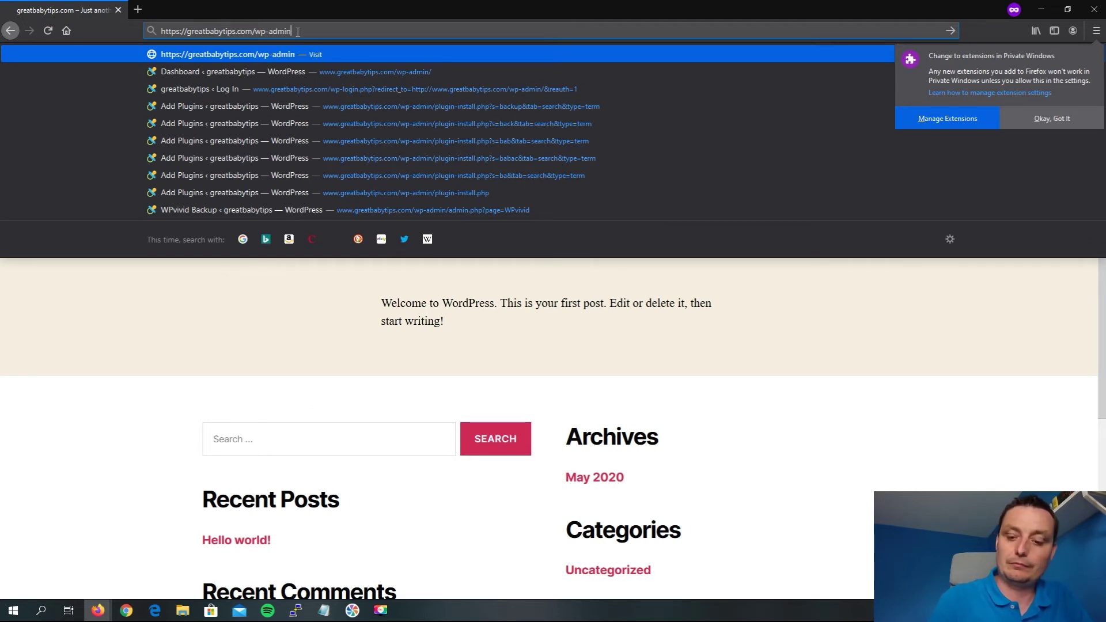
pyautogui.press('Return')
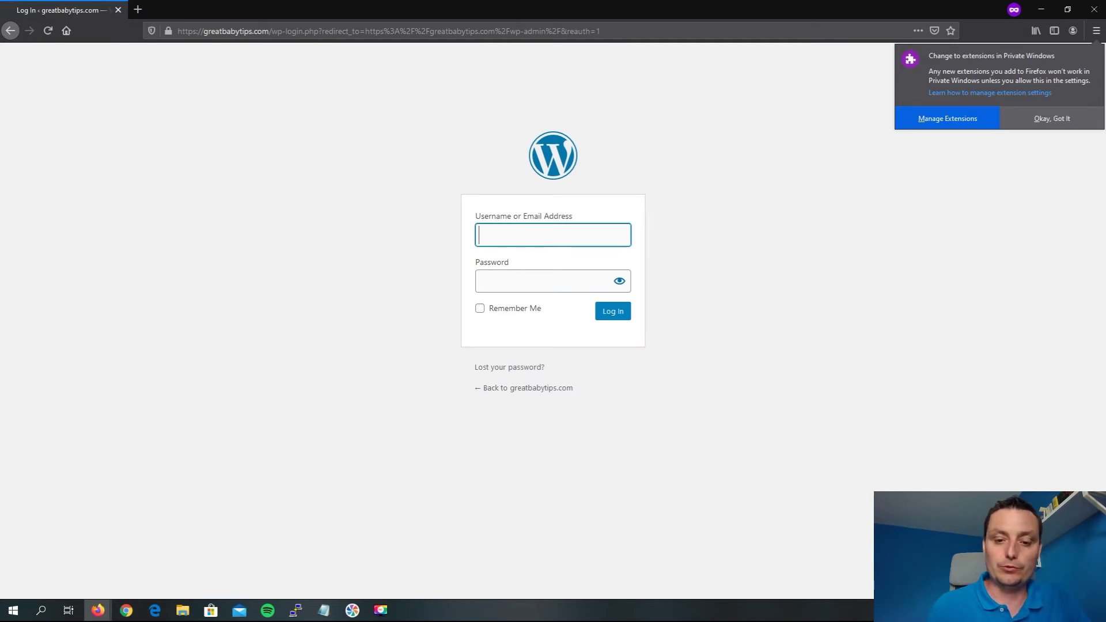
pyautogui.hotkey('alt', 'Tab')
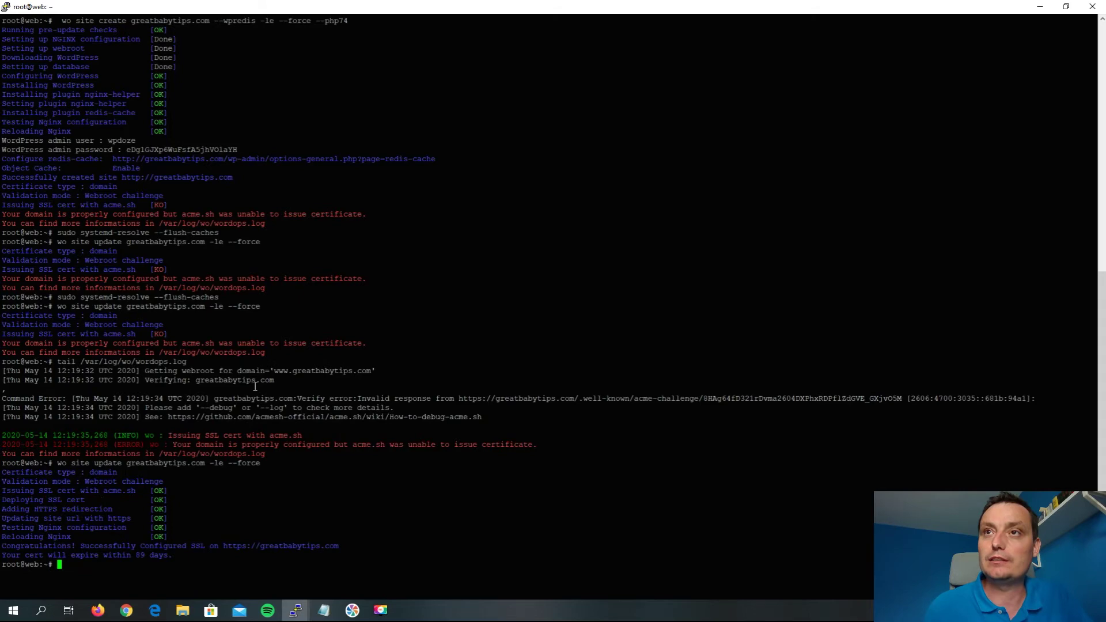
# Copy the admin username from the wo site create output into the login form
pyautogui.scroll(15, 255, 385)
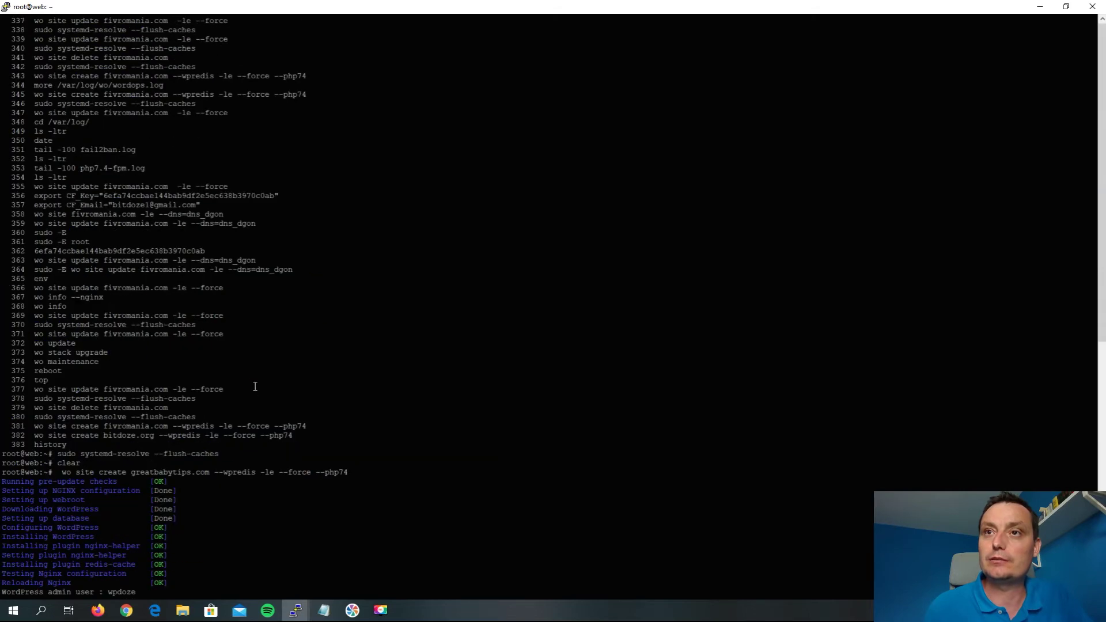
pyautogui.scroll(-15, 255, 386)
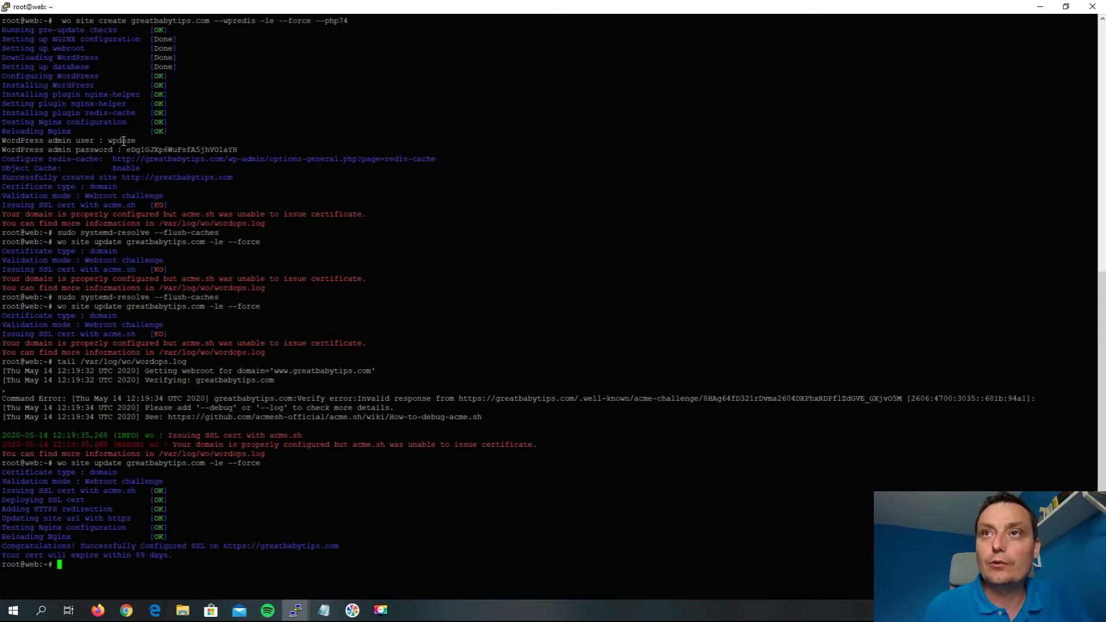
pyautogui.doubleClick(122, 140)
pyautogui.hotkey('ctrl', 'c')
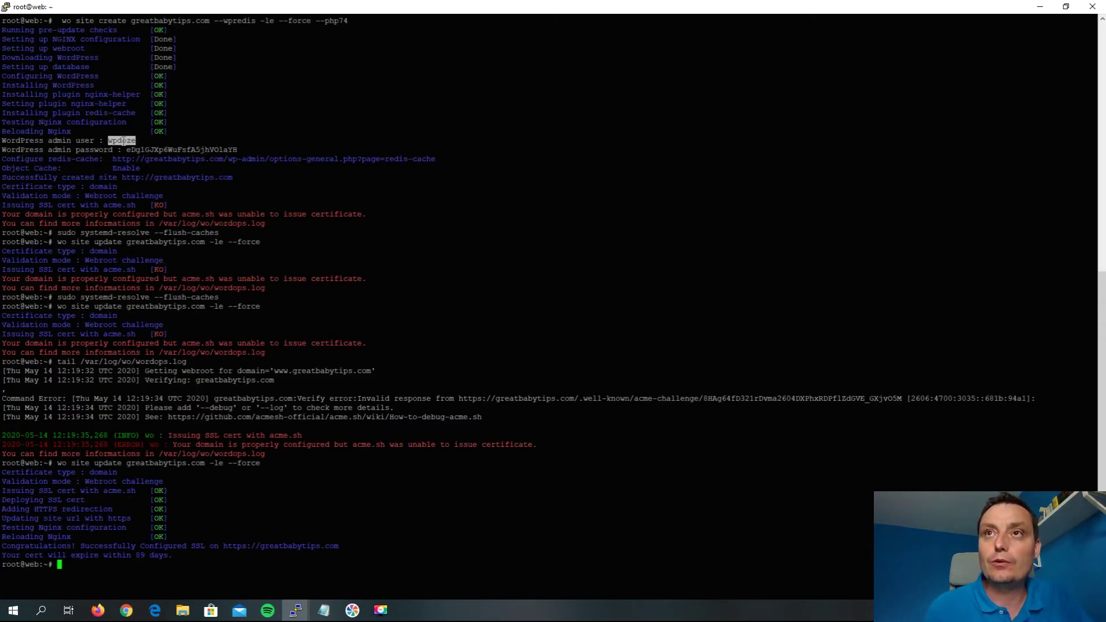
pyautogui.click(1039, 11)
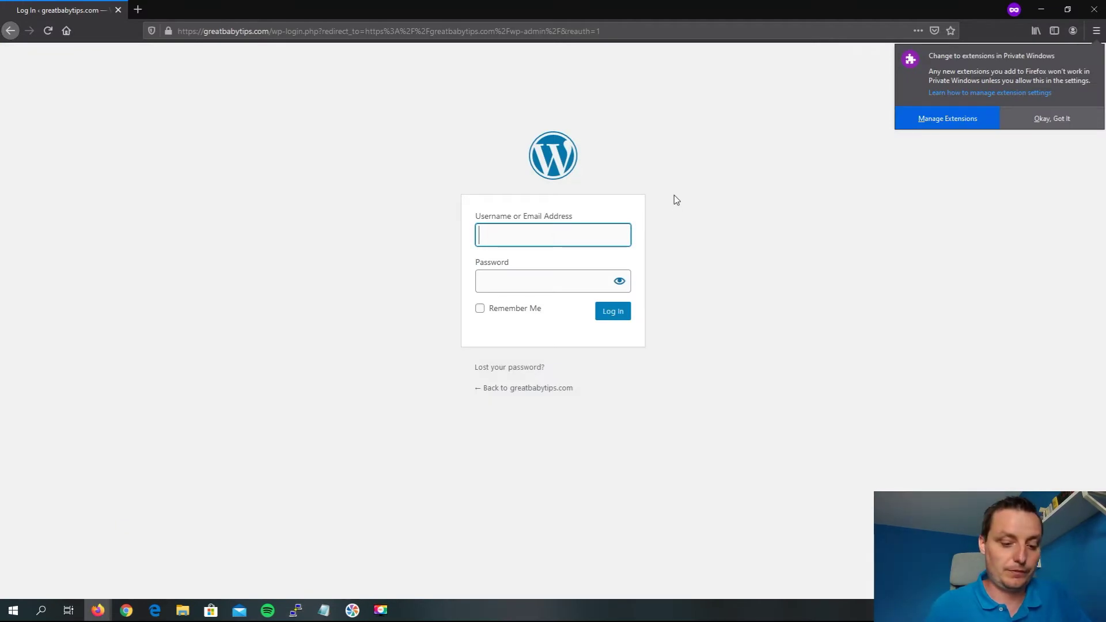
pyautogui.hotkey('ctrl', 'v')
pyautogui.click(548, 282)
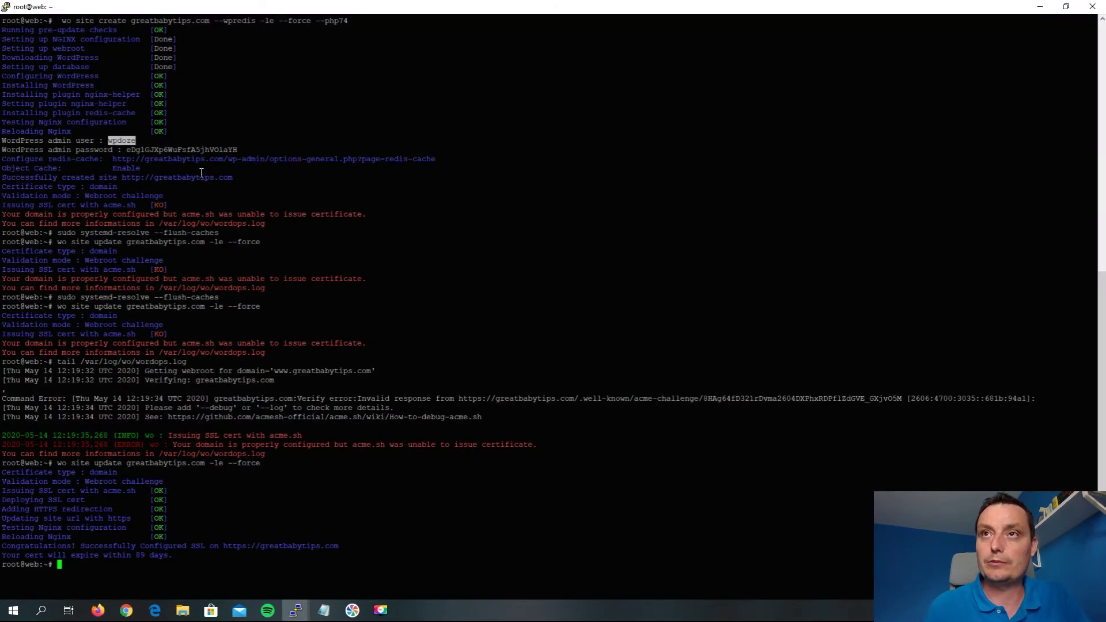
# Paste the generated admin password into the password field and log in
pyautogui.doubleClick(201, 150)
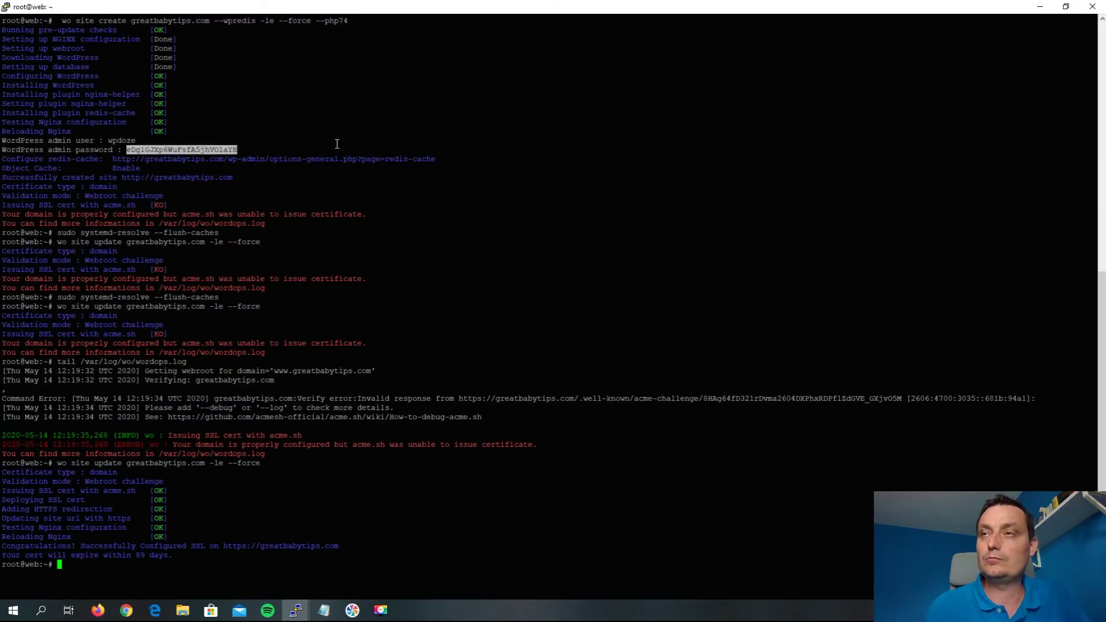
pyautogui.click(1039, 7)
pyautogui.rightClick(545, 282)
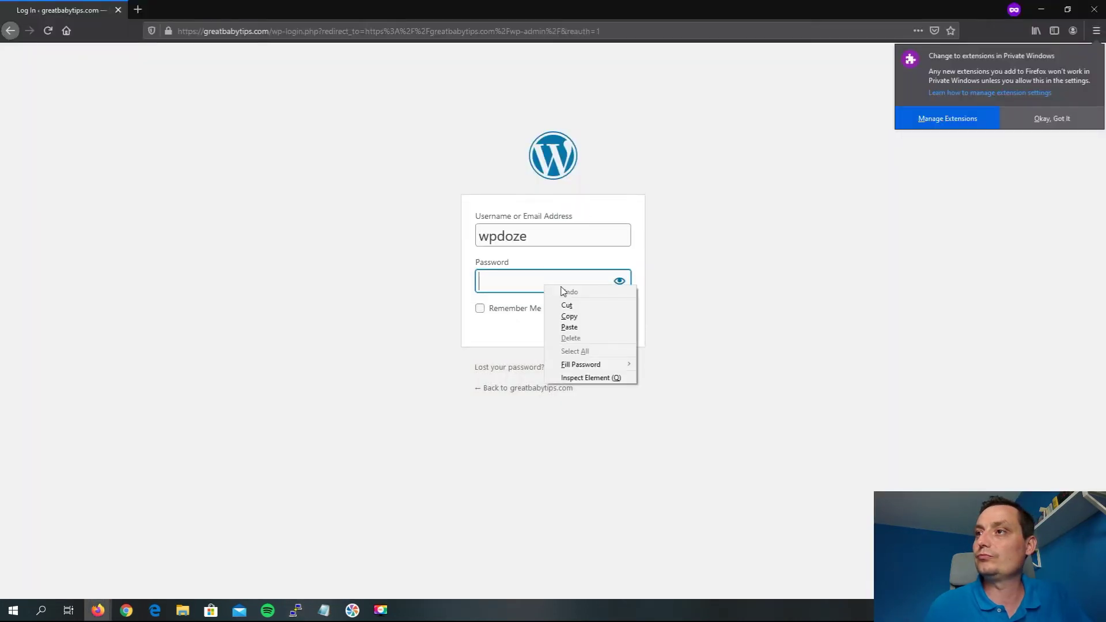
pyautogui.click(576, 329)
pyautogui.click(613, 314)
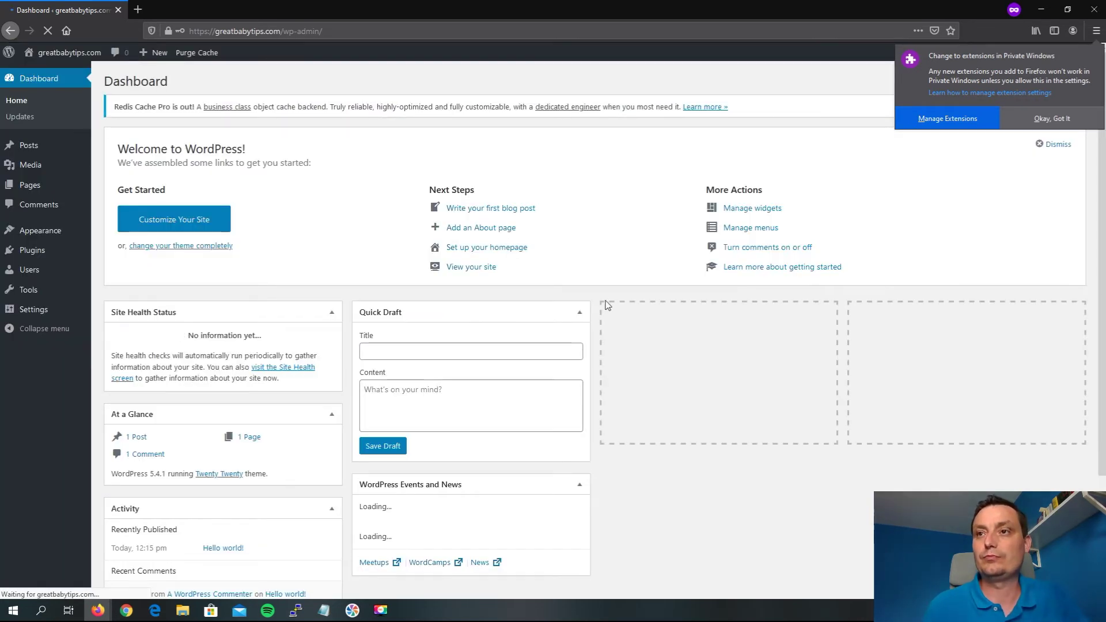
pyautogui.moveTo(28, 311)
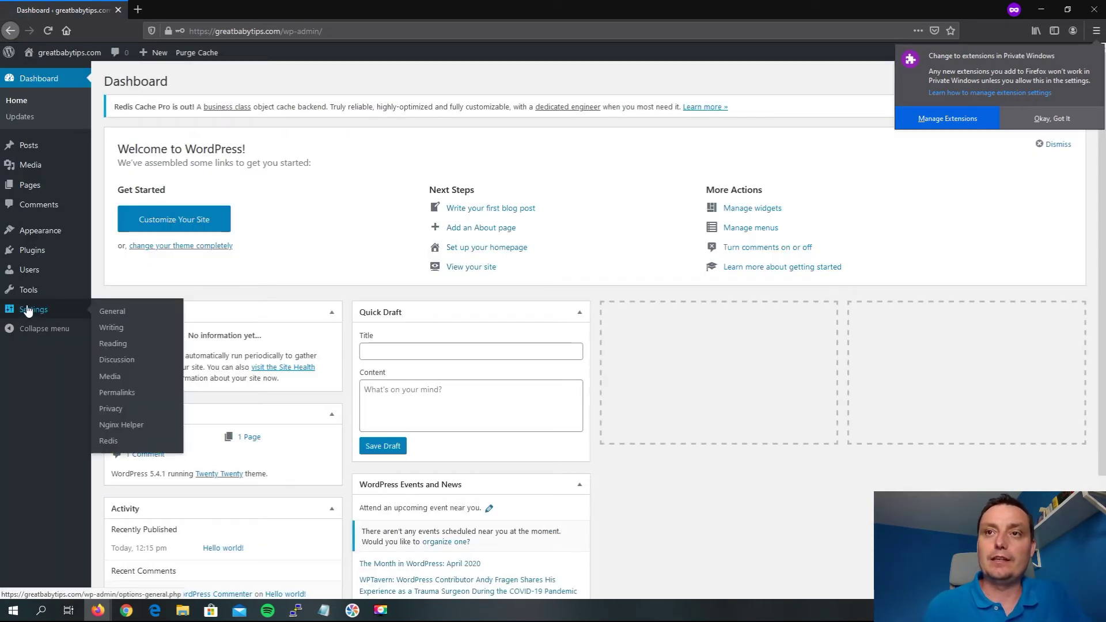
pyautogui.click(112, 312)
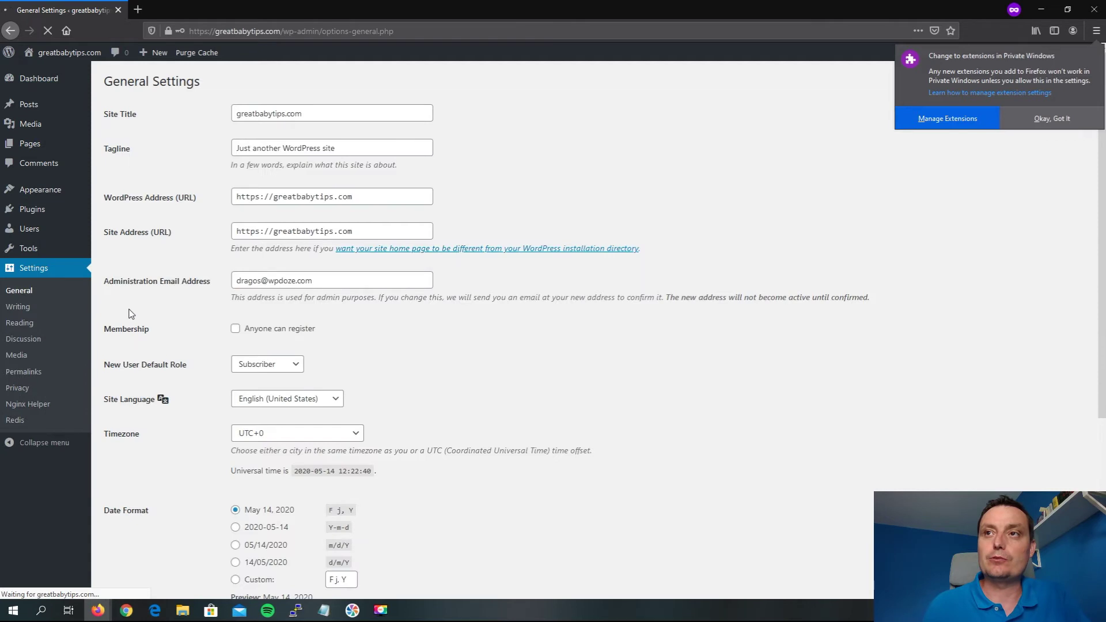
pyautogui.click(273, 197)
pyautogui.write('www.')
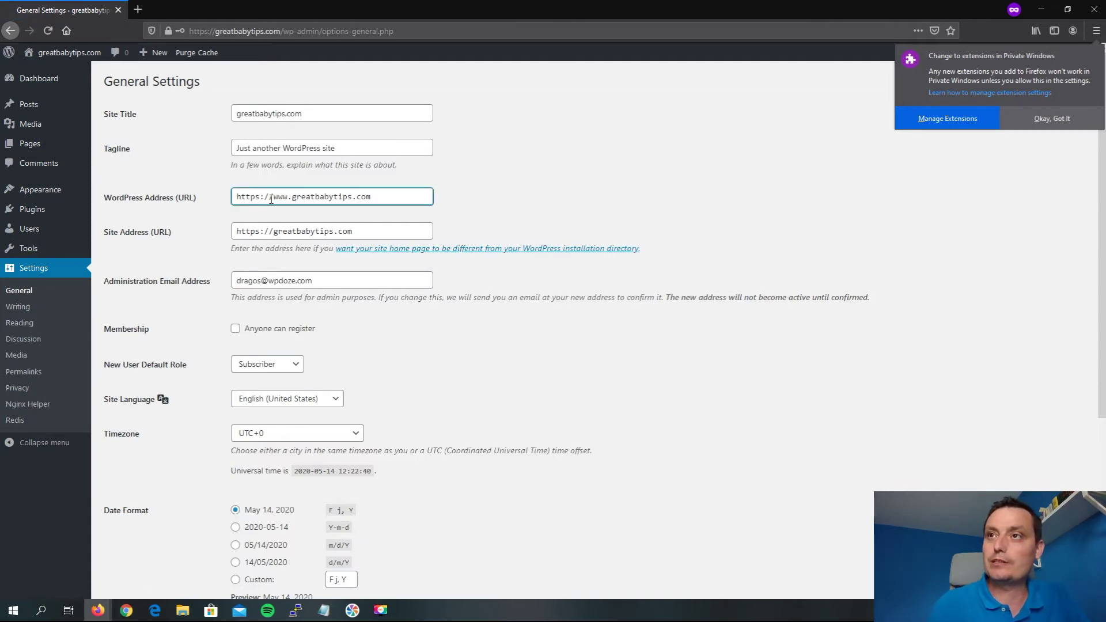
pyautogui.click(274, 232)
pyautogui.write('www.')
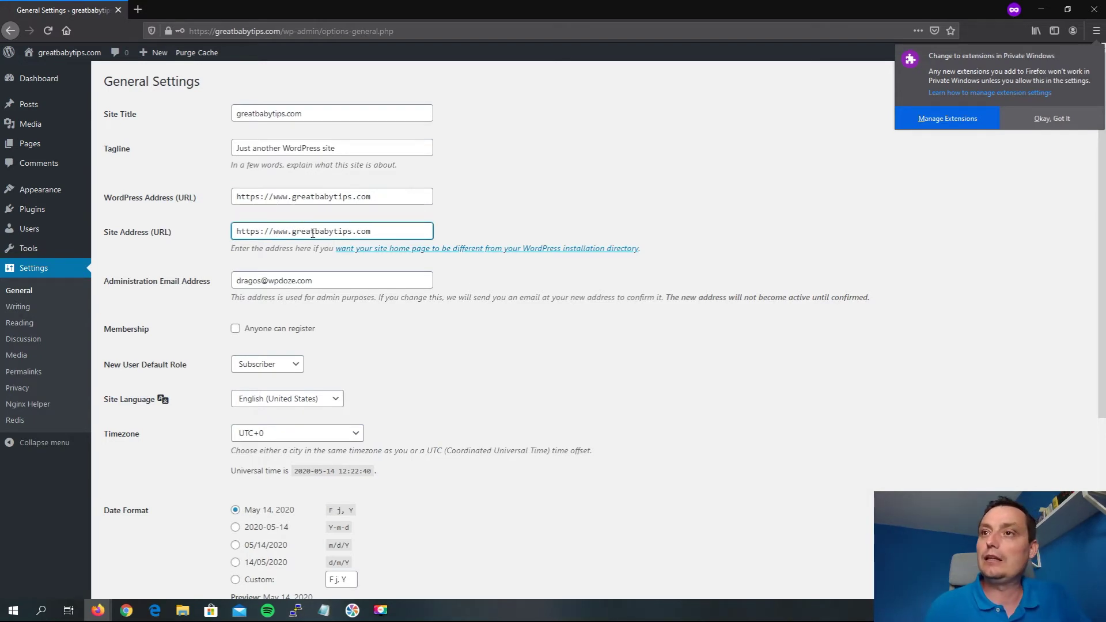
pyautogui.scroll(-4, 494, 305)
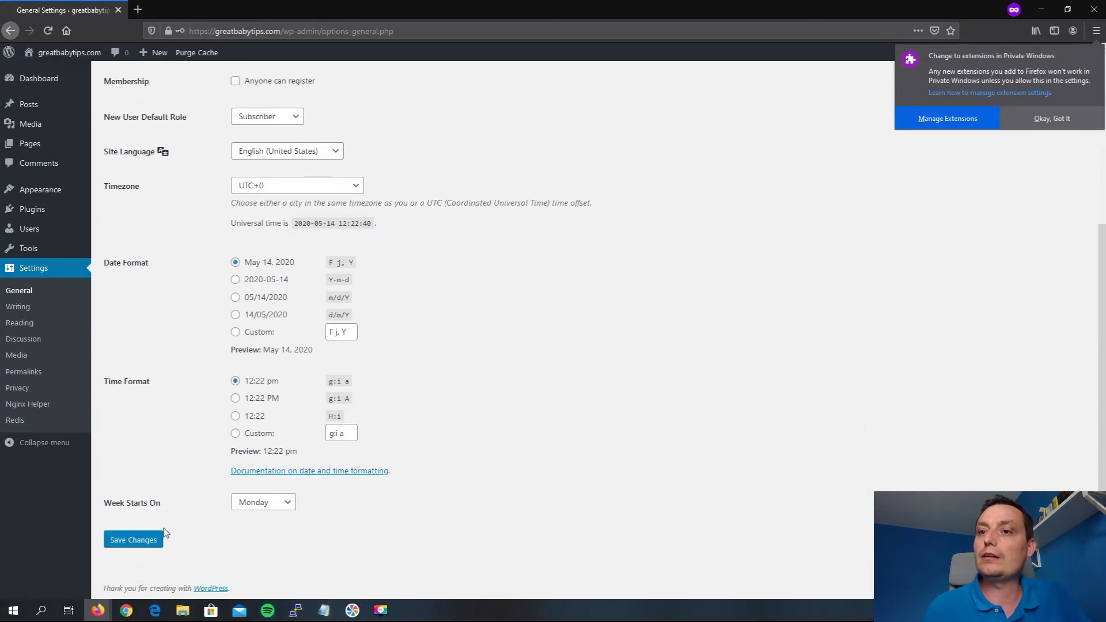
pyautogui.click(138, 541)
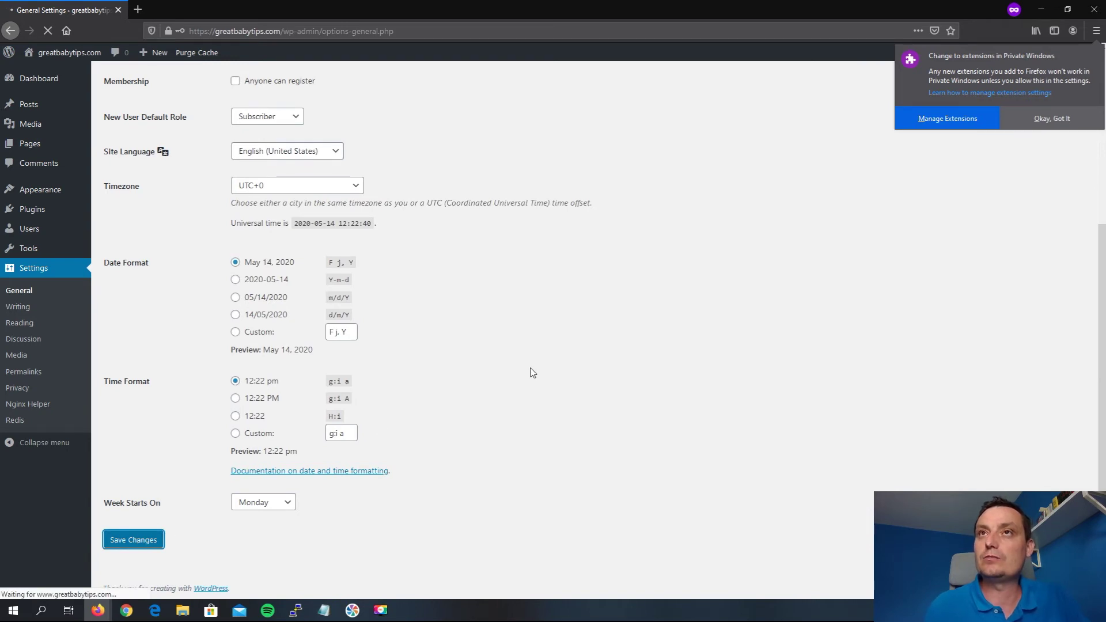
# Log back in with the saved admin username and the pasted password
pyautogui.click(526, 239)
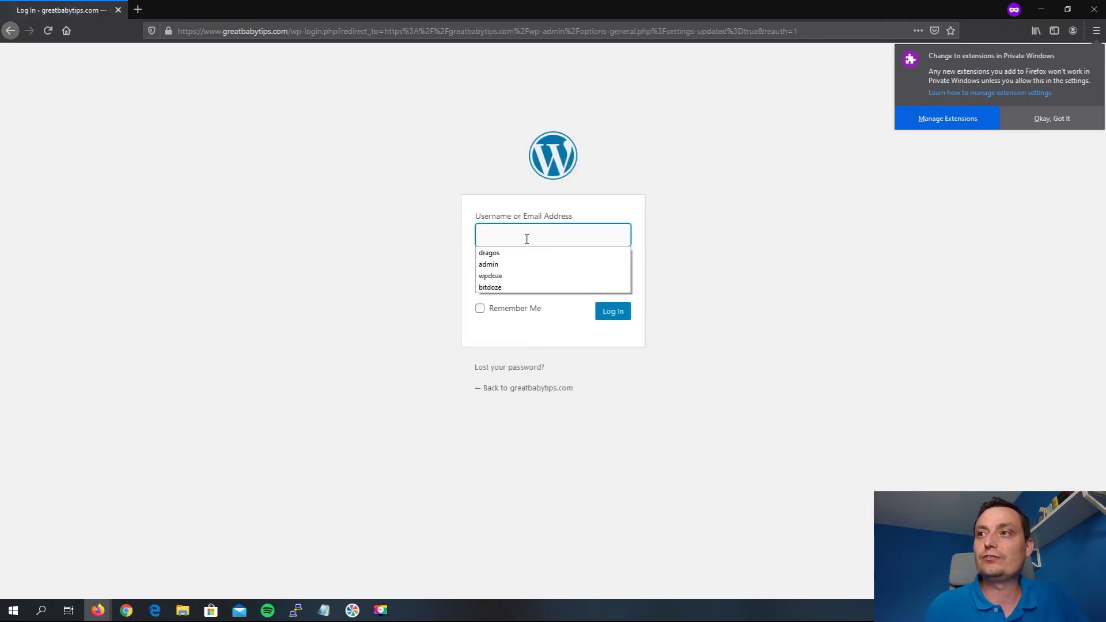
pyautogui.click(493, 276)
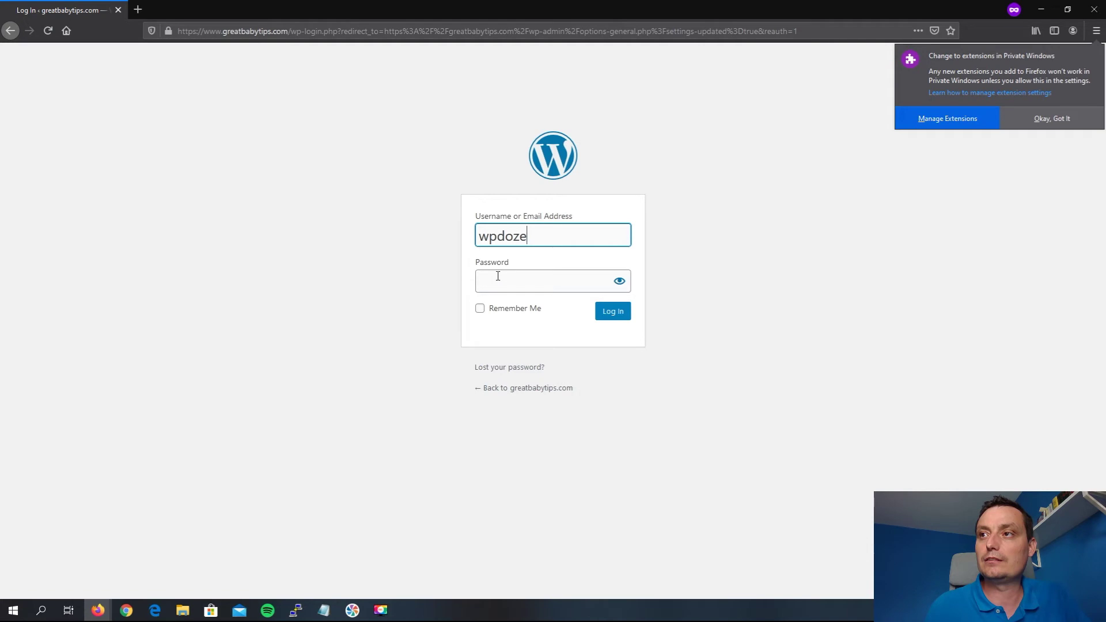
pyautogui.rightClick(498, 276)
pyautogui.click(523, 317)
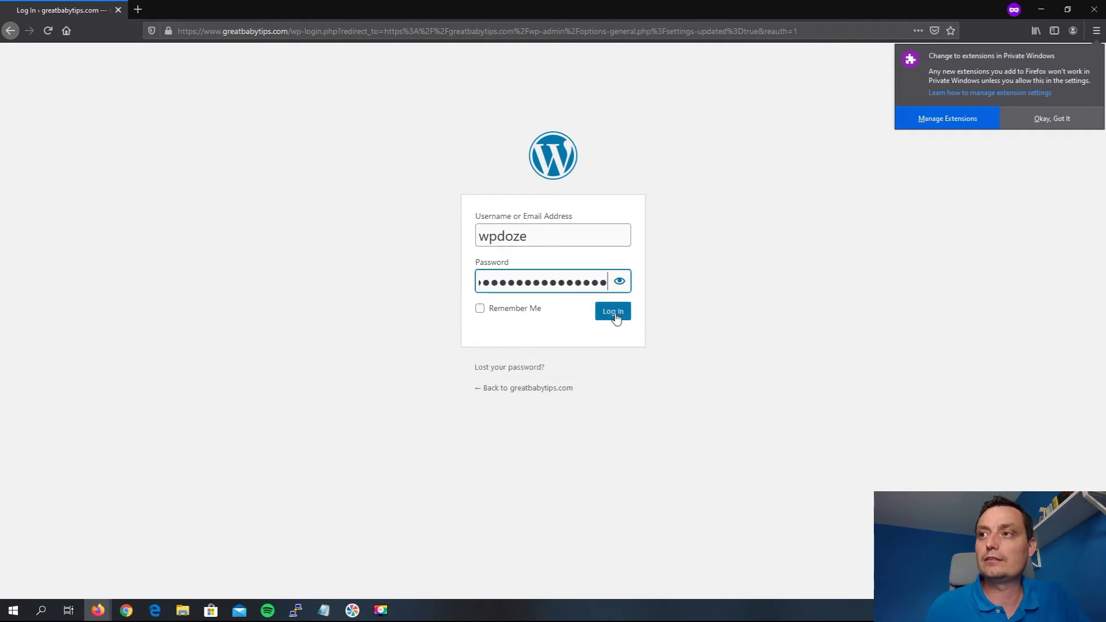
pyautogui.click(614, 316)
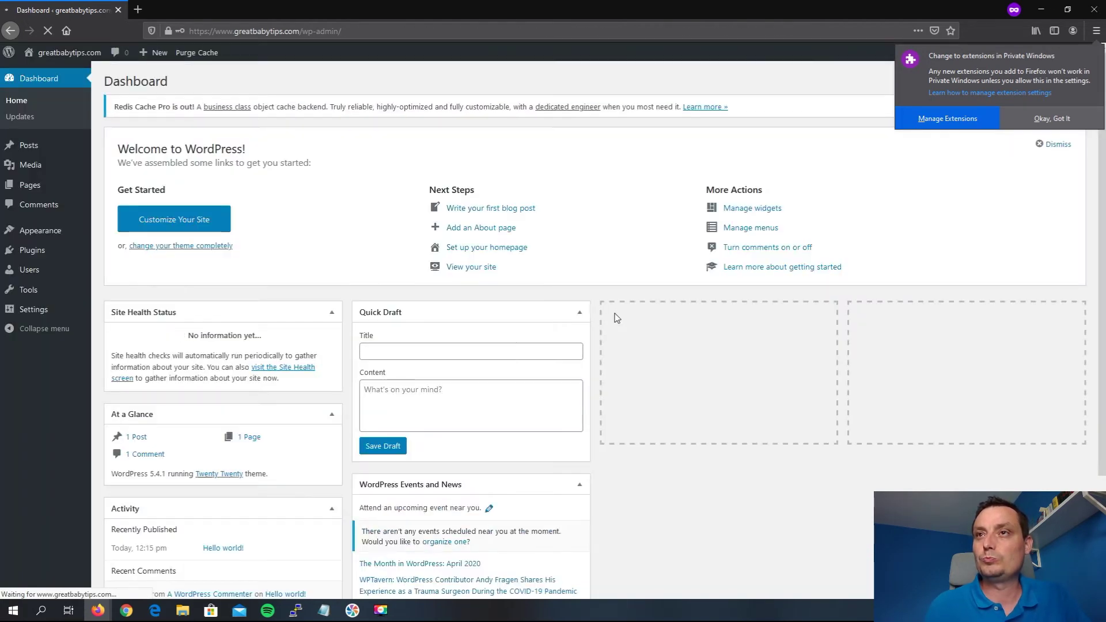
# Search plugins for 'backup', then install and activate the WPvivid Backup Plugin
pyautogui.moveTo(36, 249)
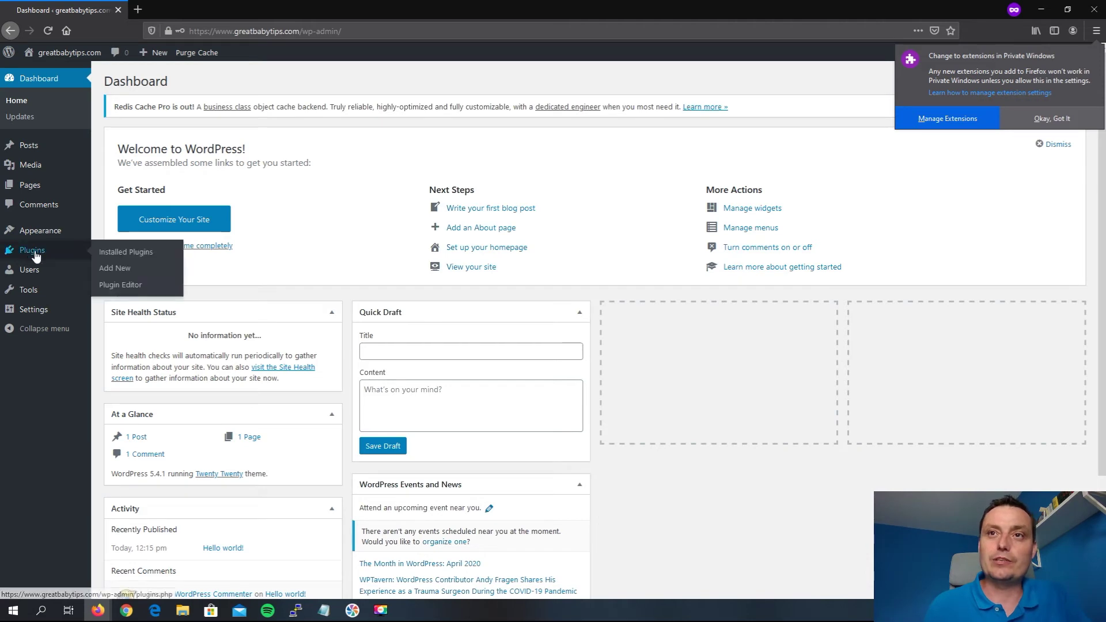
pyautogui.click(115, 268)
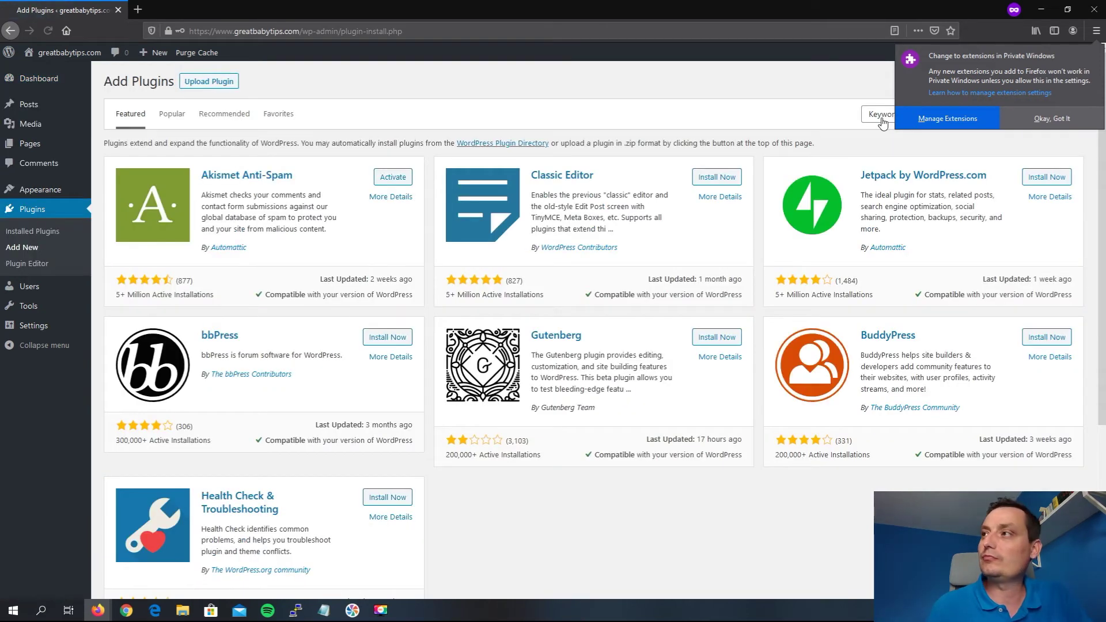
pyautogui.click(1056, 128)
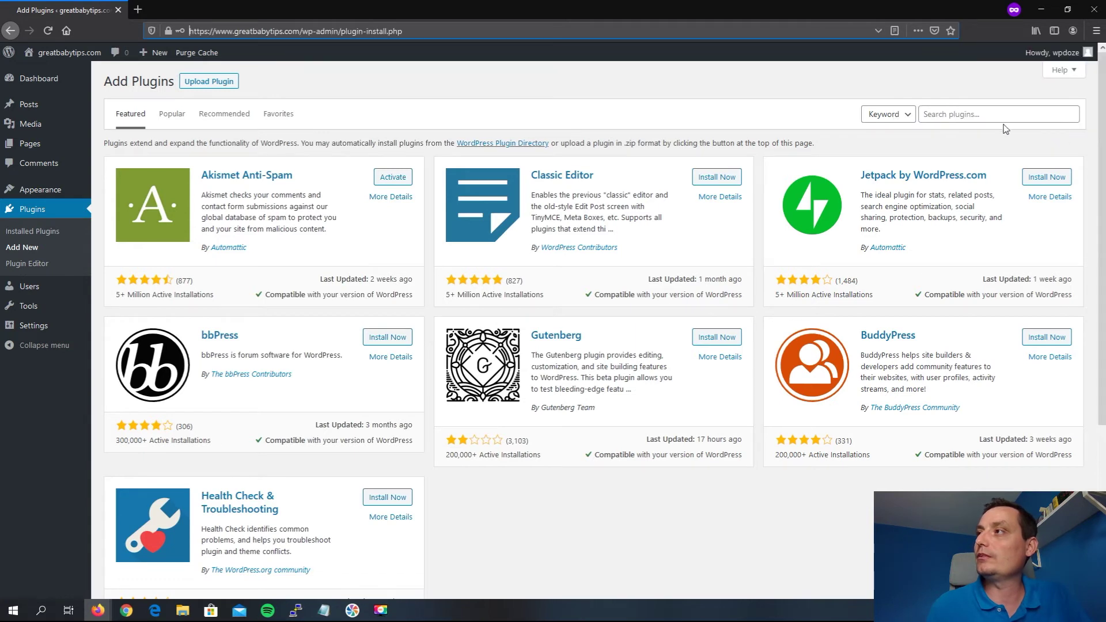
pyautogui.click(995, 119)
pyautogui.write('ba')
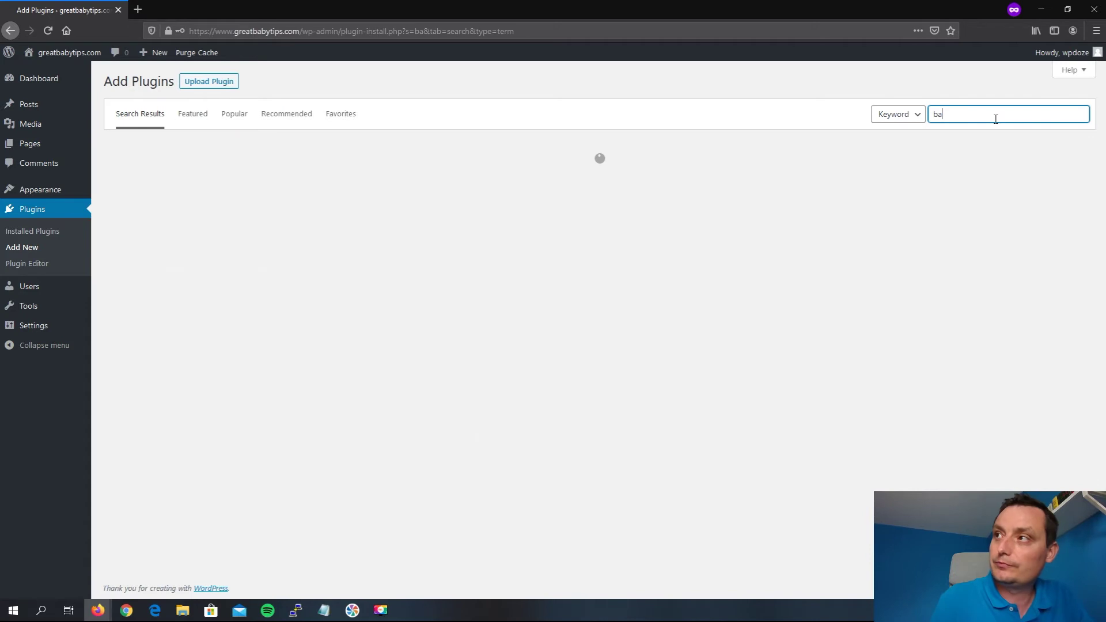
pyautogui.write('c')
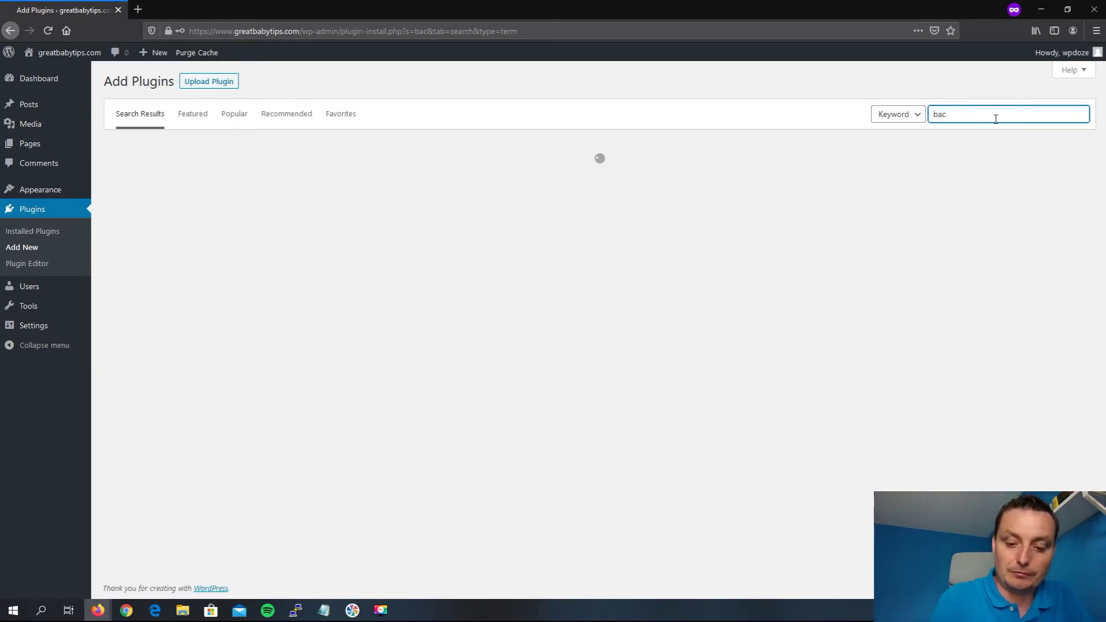
pyautogui.write('kup')
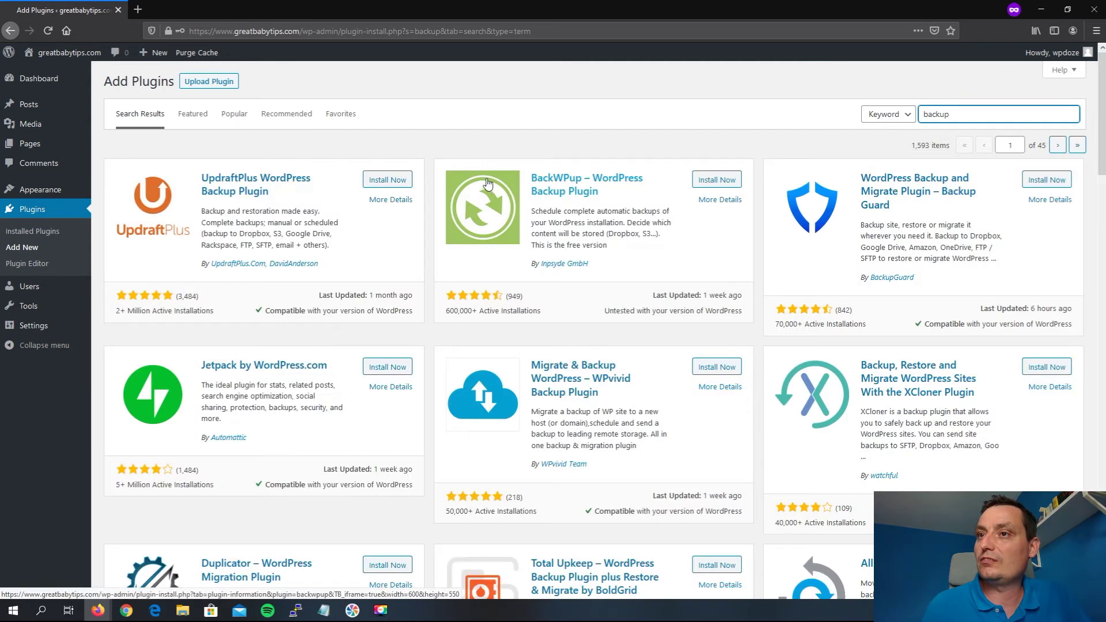
pyautogui.click(703, 369)
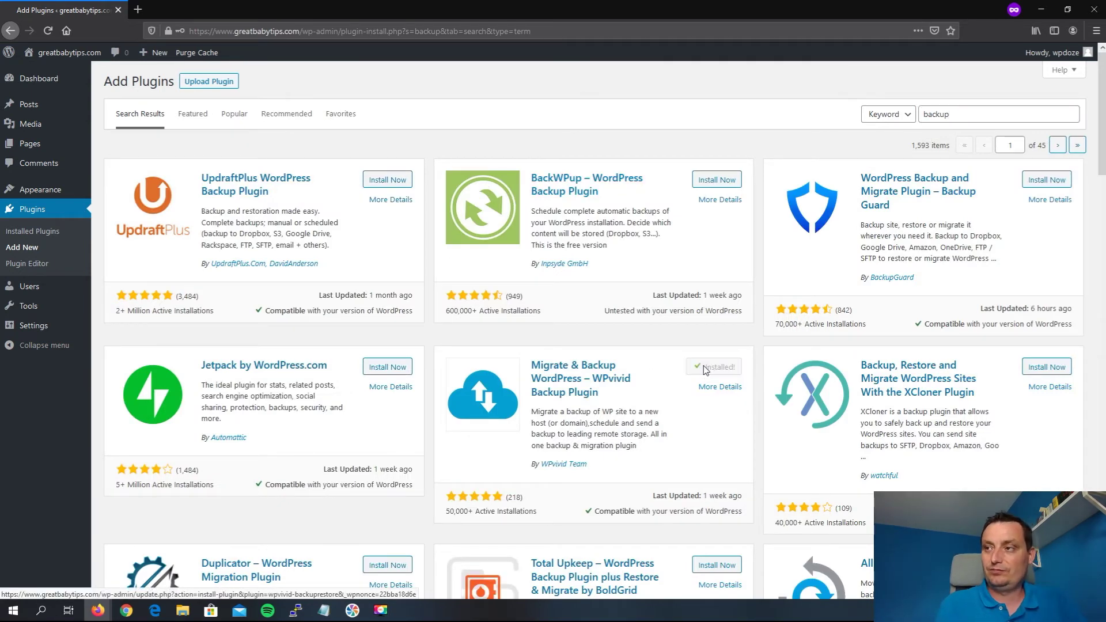
pyautogui.click(723, 370)
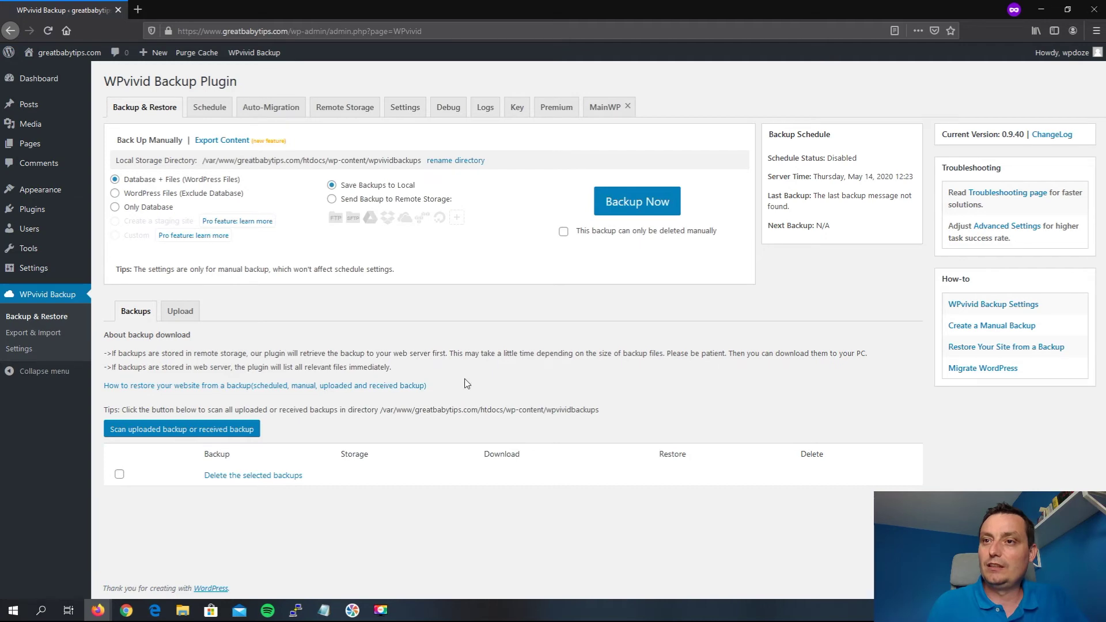
# Upload the greatbabytips backup zip from Downloads through WPvivid's Upload tab
pyautogui.click(170, 317)
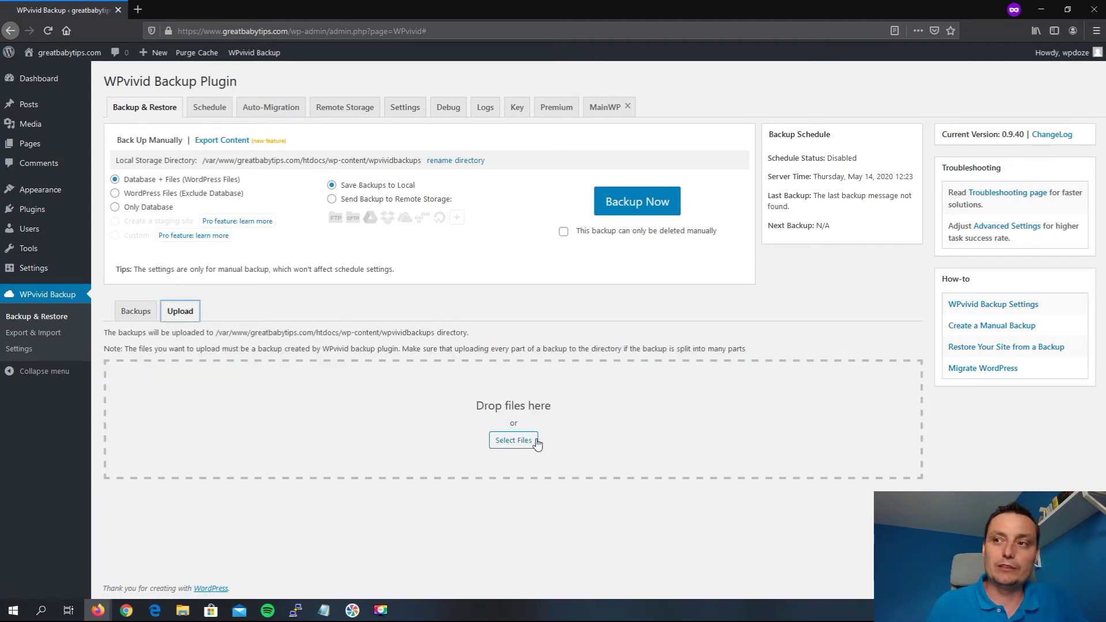
pyautogui.click(513, 440)
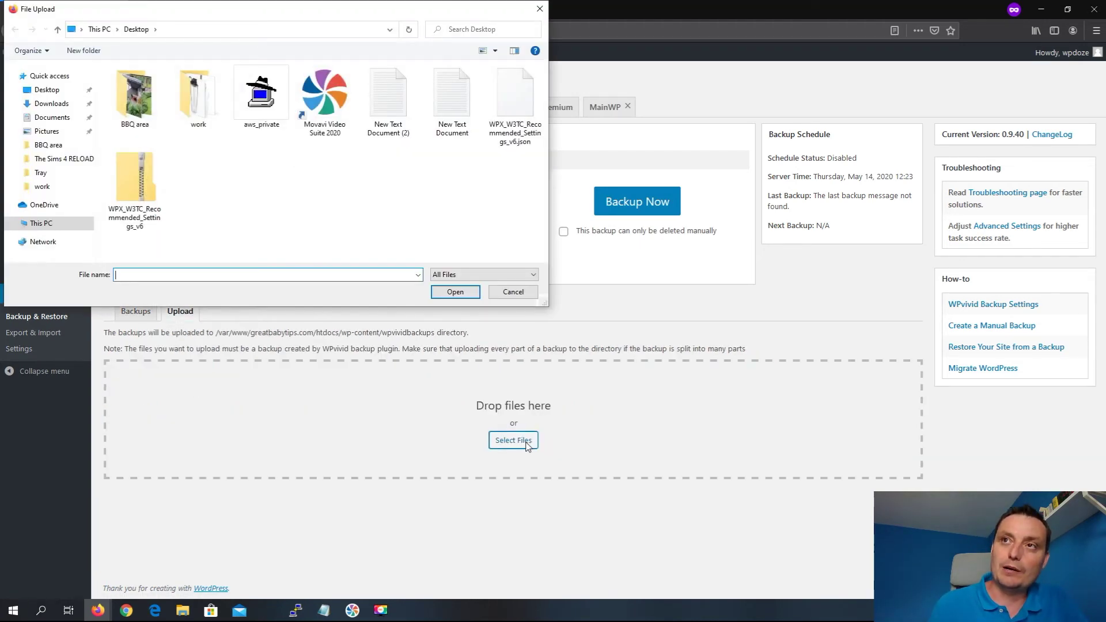
pyautogui.click(53, 104)
pyautogui.doubleClick(154, 100)
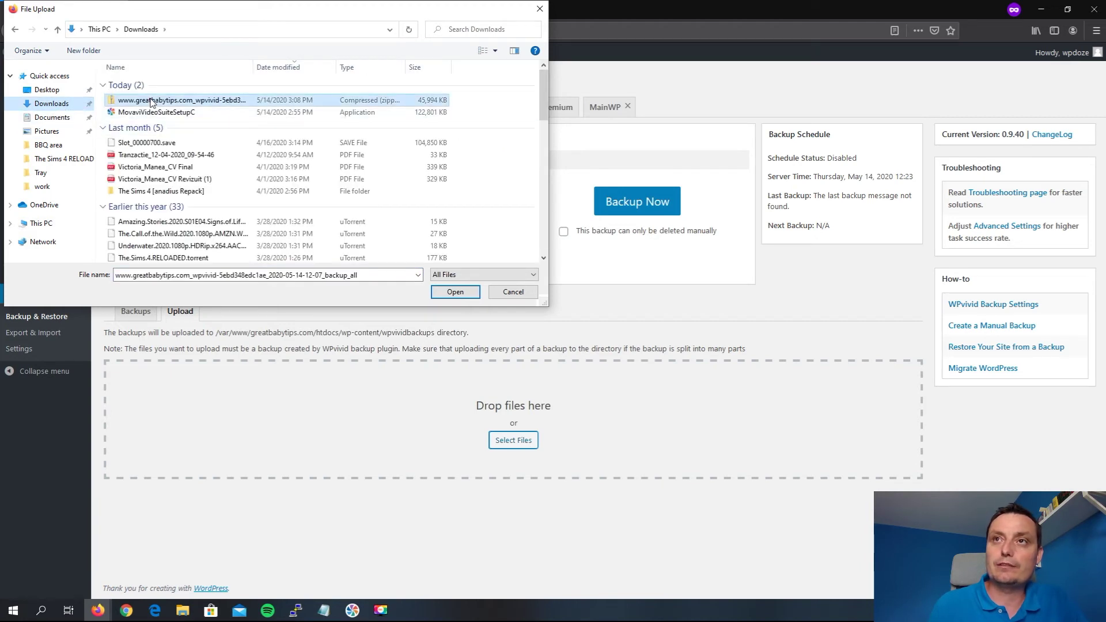
pyautogui.click(122, 521)
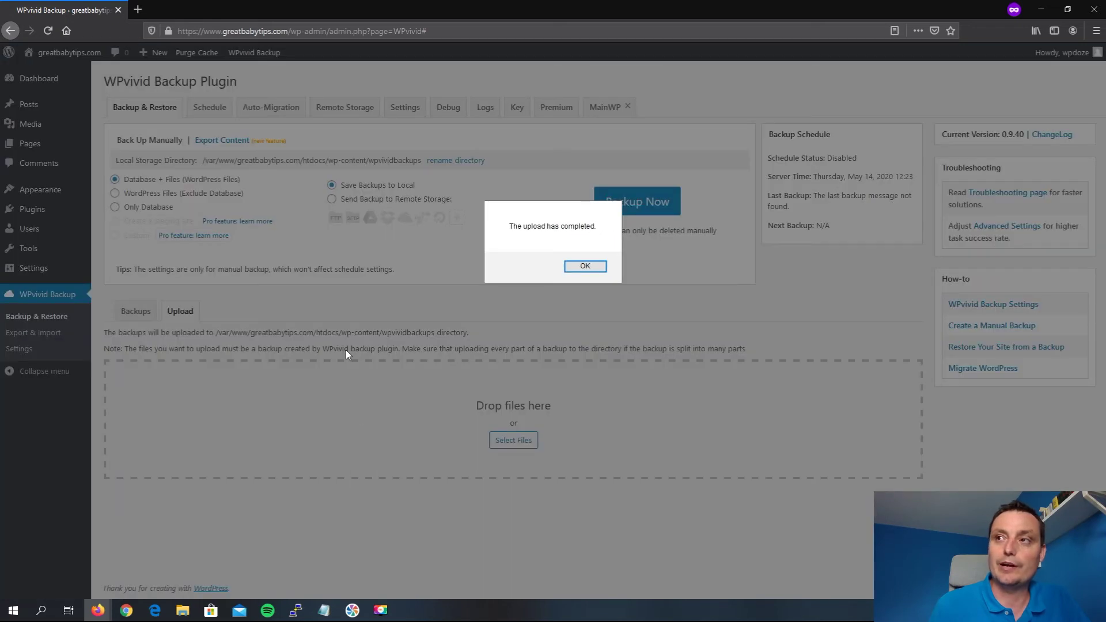
pyautogui.click(594, 267)
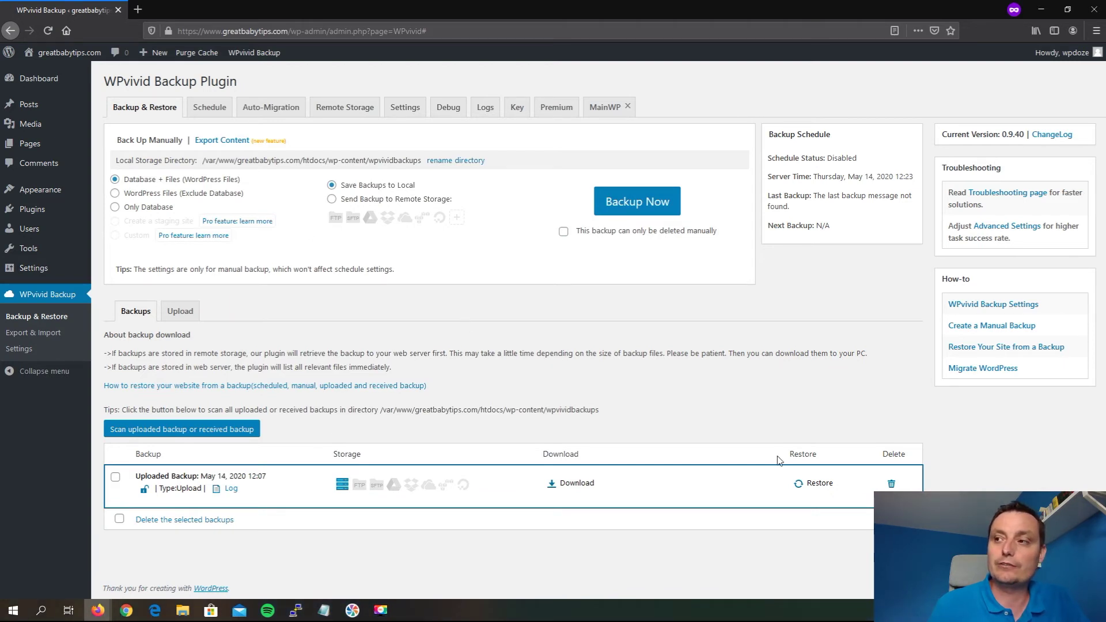
# Restore the uploaded May 14, 2020 12:07 backup and acknowledge the success message
pyautogui.click(817, 488)
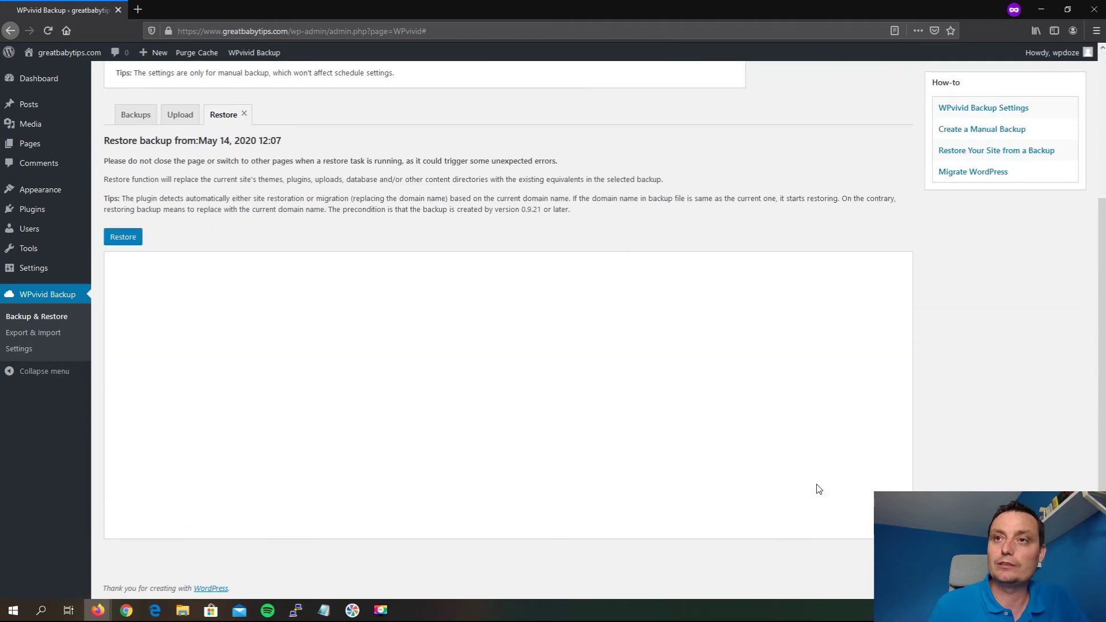
pyautogui.click(124, 237)
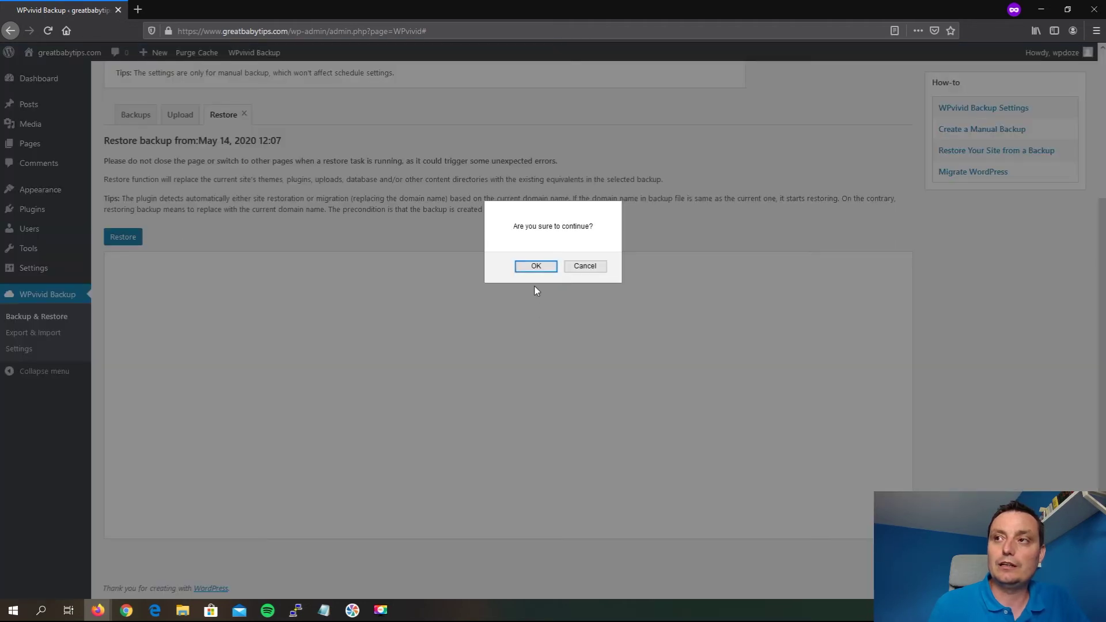
pyautogui.click(532, 266)
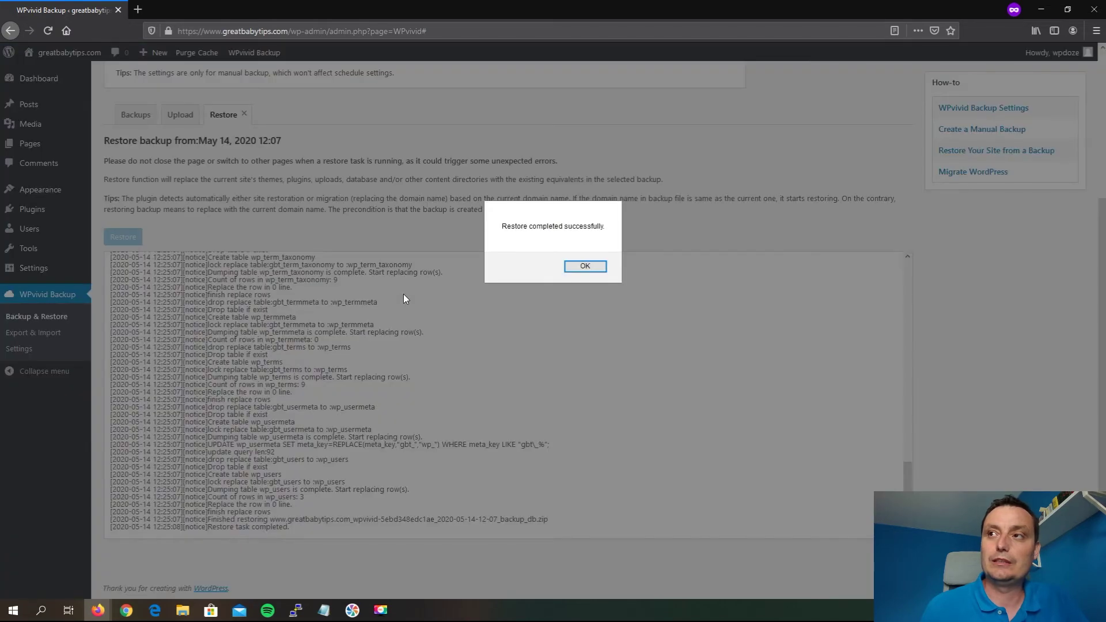
pyautogui.click(598, 268)
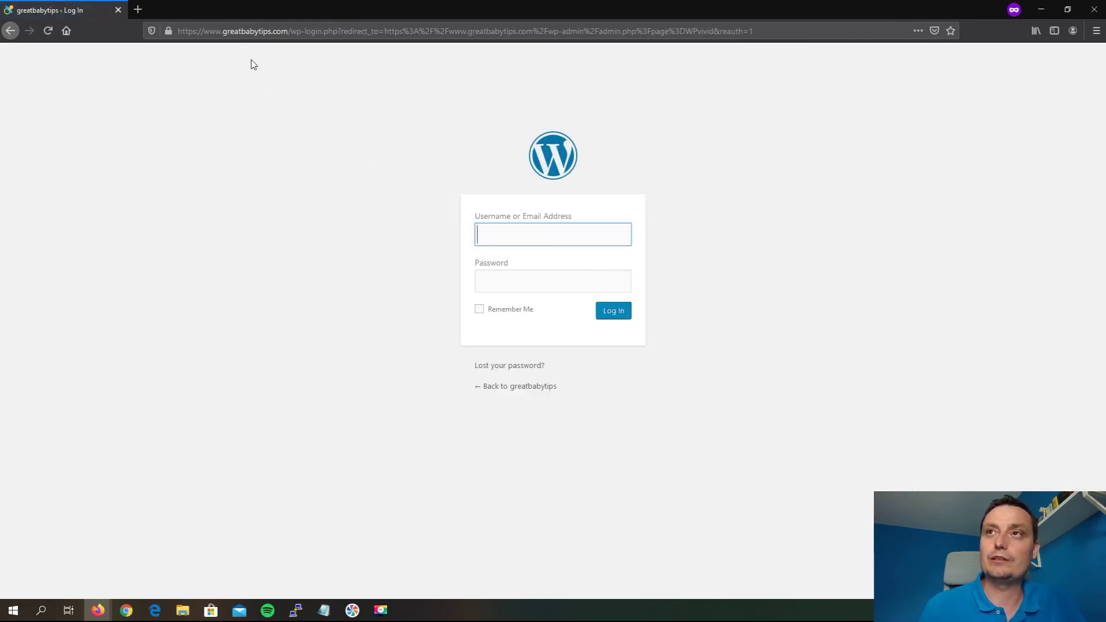
# Strip the wp-login path and load the site's home address, which returns a redirect error
pyautogui.moveTo(290, 31); pyautogui.dragTo(500, 31)
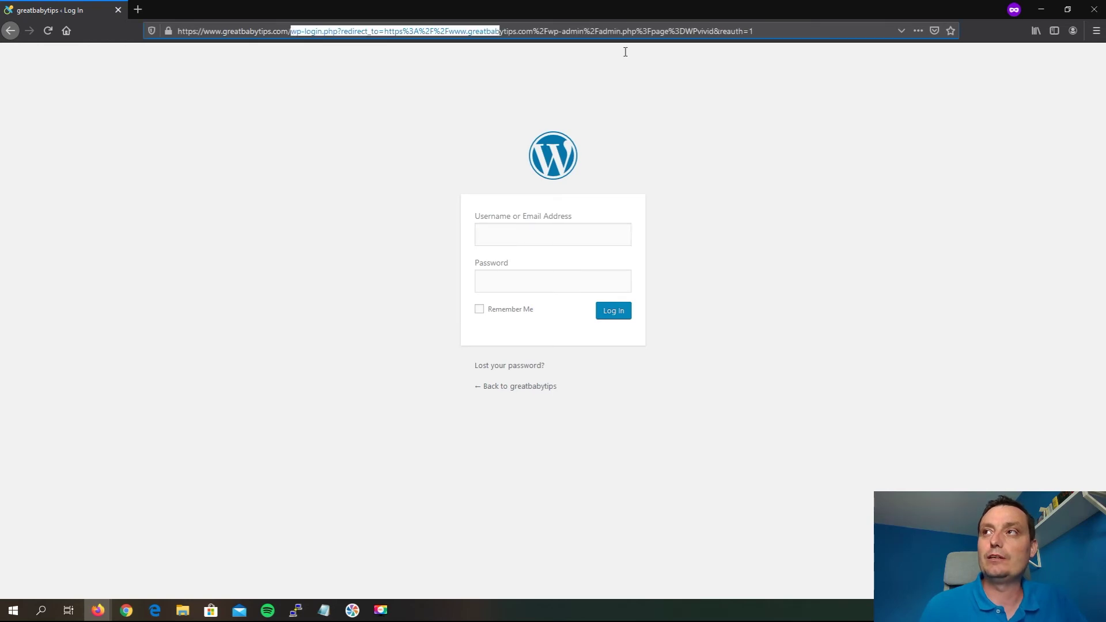
pyautogui.moveTo(624, 52); pyautogui.dragTo(796, 56)
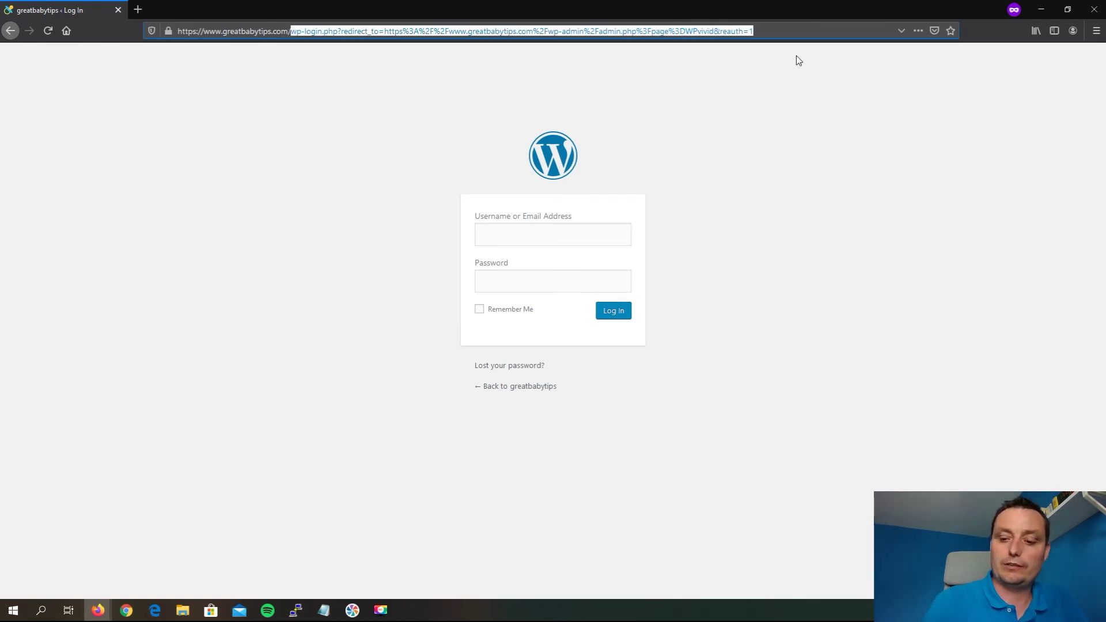
pyautogui.press('BackSpace')
pyautogui.press('Return')
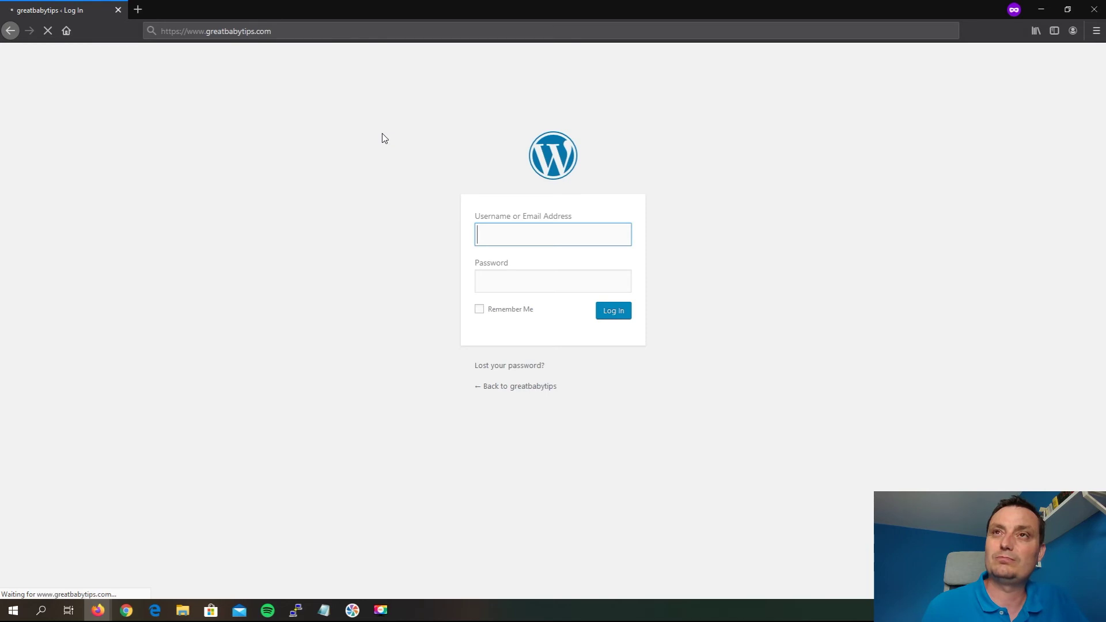
pyautogui.click(294, 29)
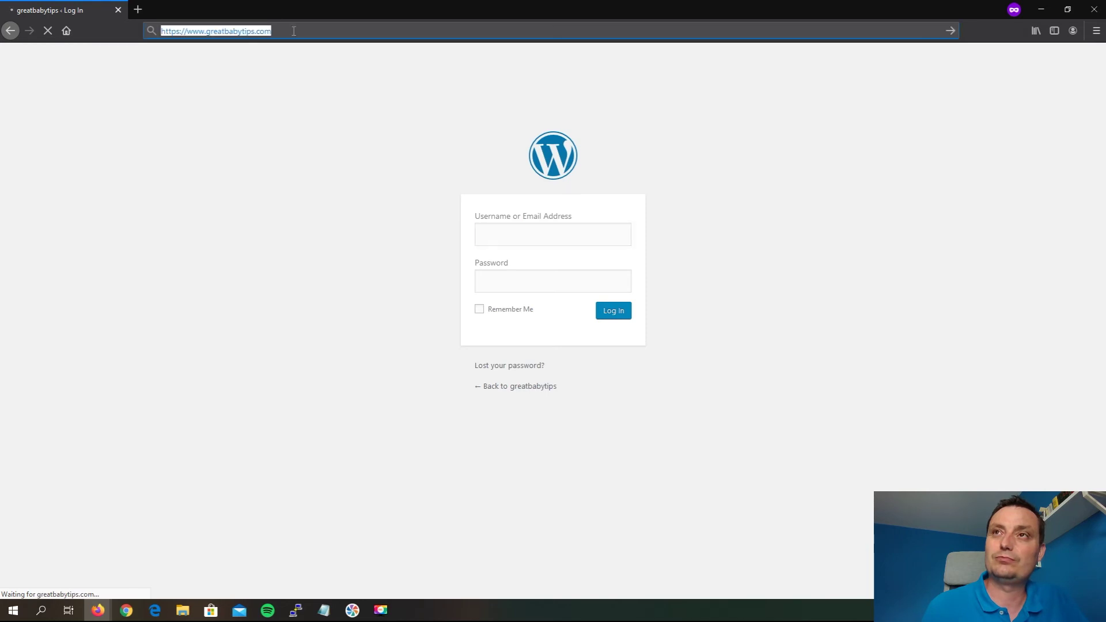
pyautogui.click(293, 31)
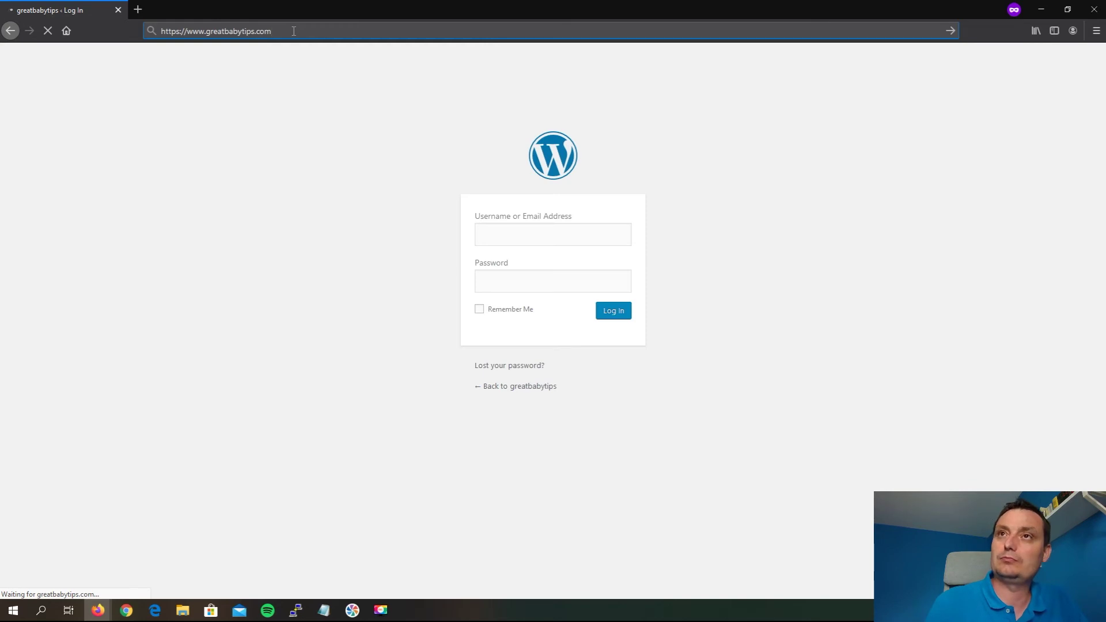
pyautogui.click(138, 9)
pyautogui.click(54, 6)
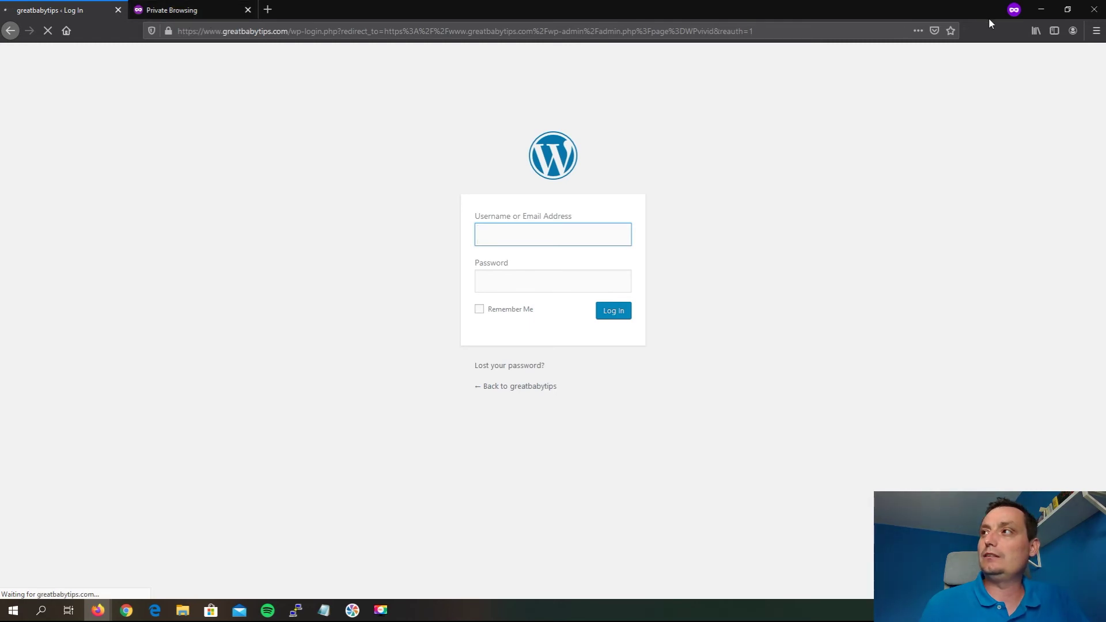
pyautogui.click(265, 32)
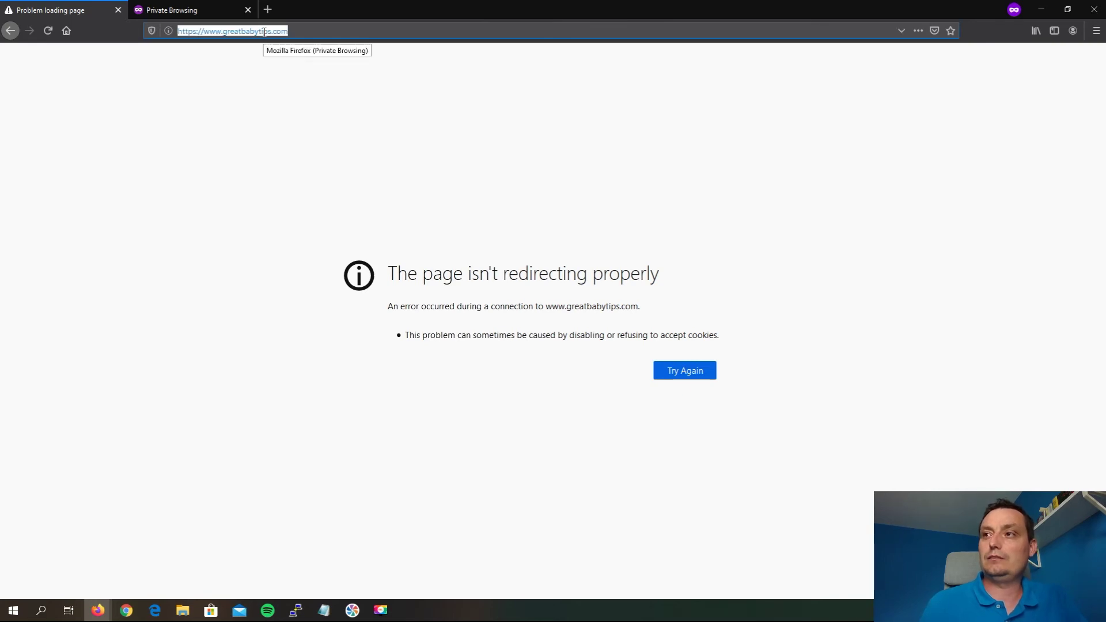
pyautogui.click(1041, 10)
# Switch Cloudflare encryption to Flexible and reload the site's wp-admin address
pyautogui.click(60, 11)
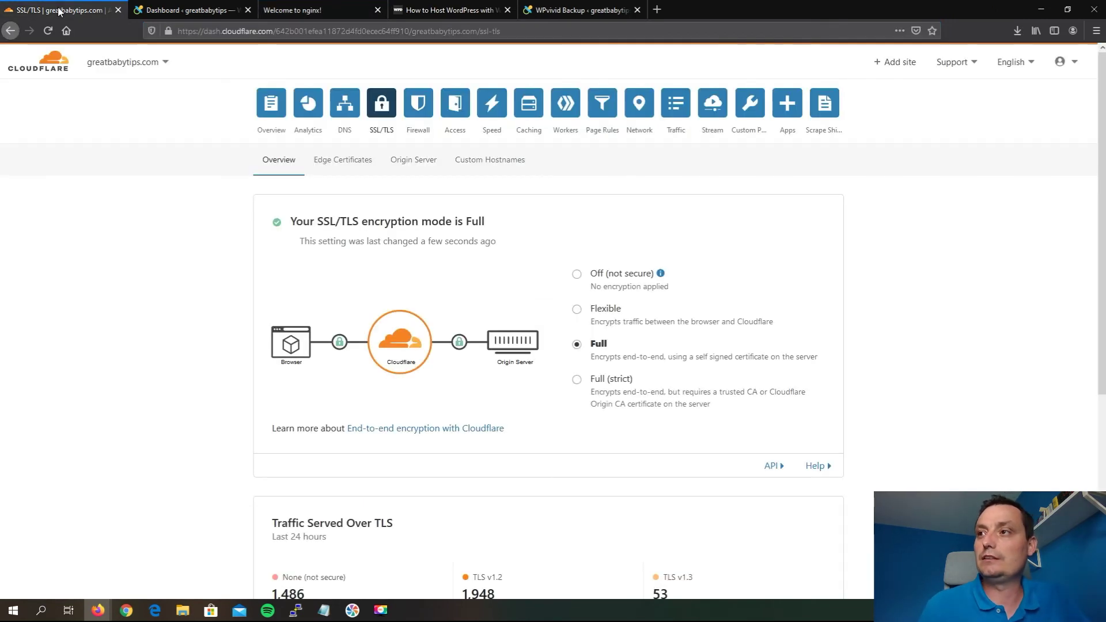
pyautogui.click(578, 310)
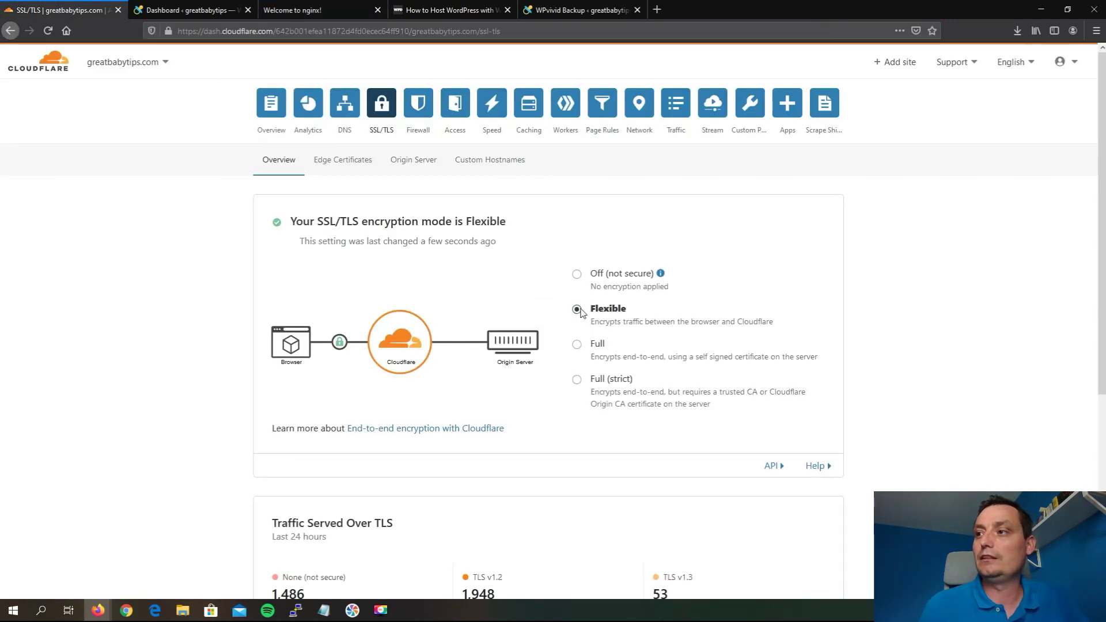
pyautogui.click(578, 10)
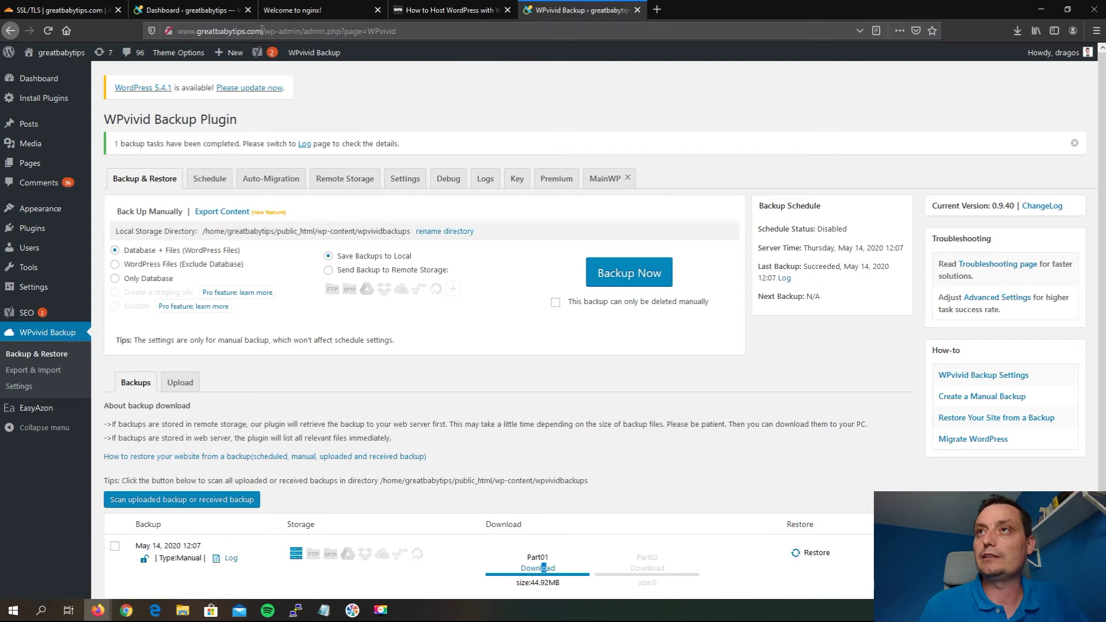
pyautogui.click(305, 32)
pyautogui.hotkey('shift', 'End')
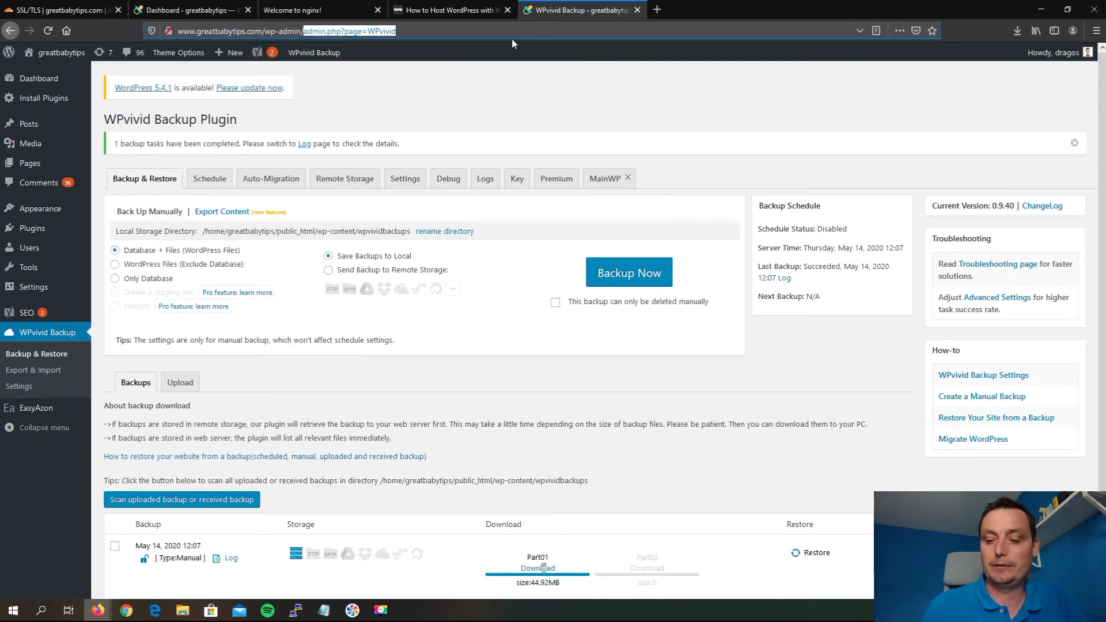
pyautogui.press('Delete')
pyautogui.press('Return')
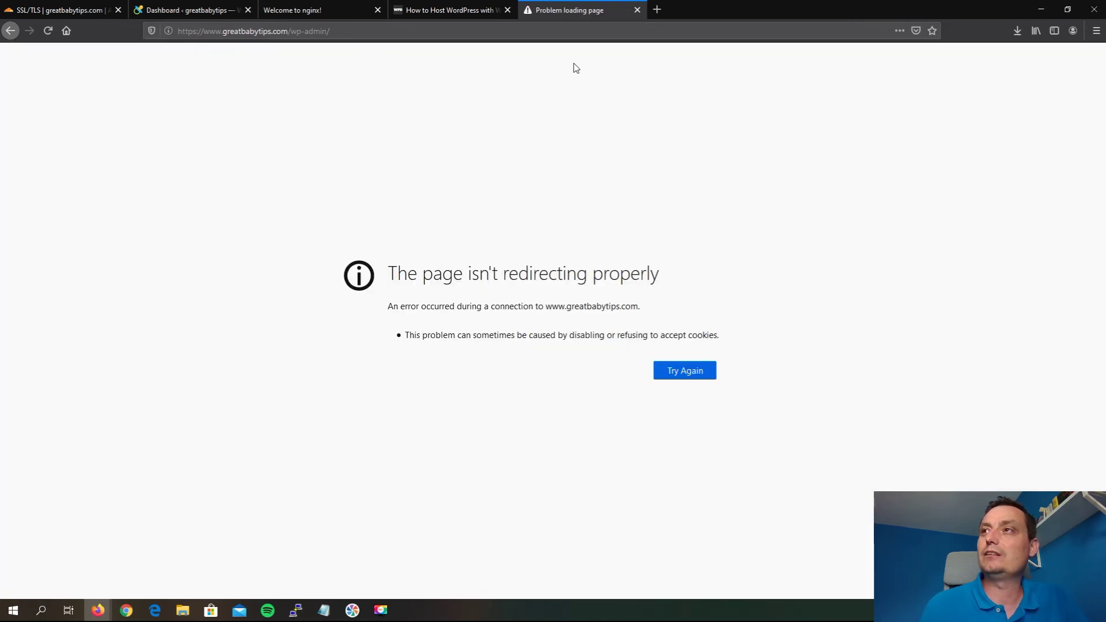
# Reopen the browser and set the Cloudflare encryption mode back to Full
pyautogui.click(1039, 9)
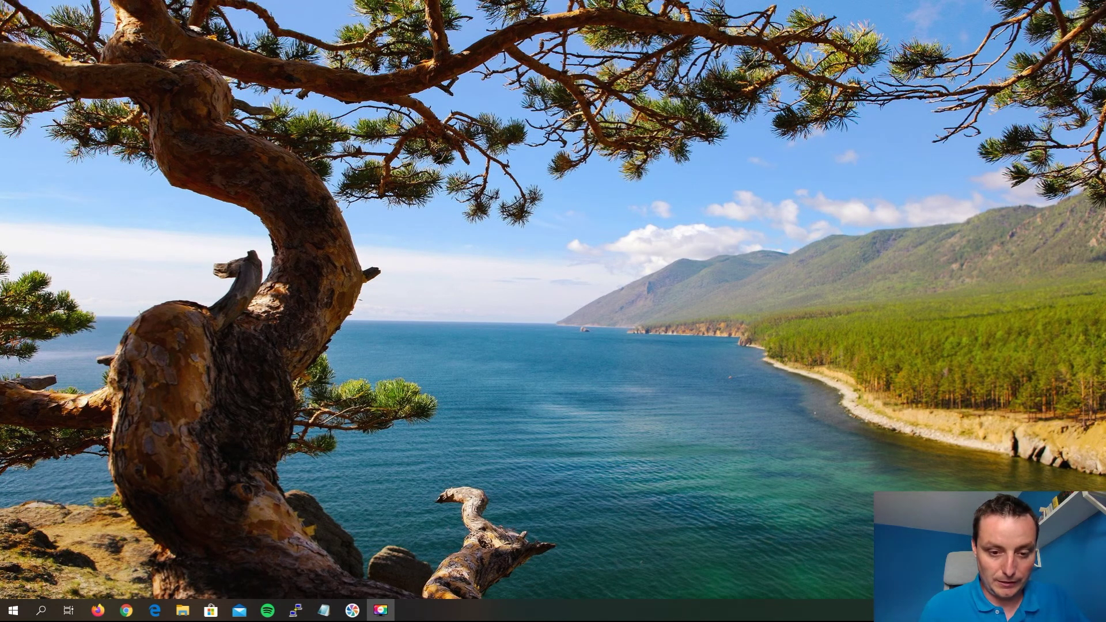
pyautogui.click(98, 610)
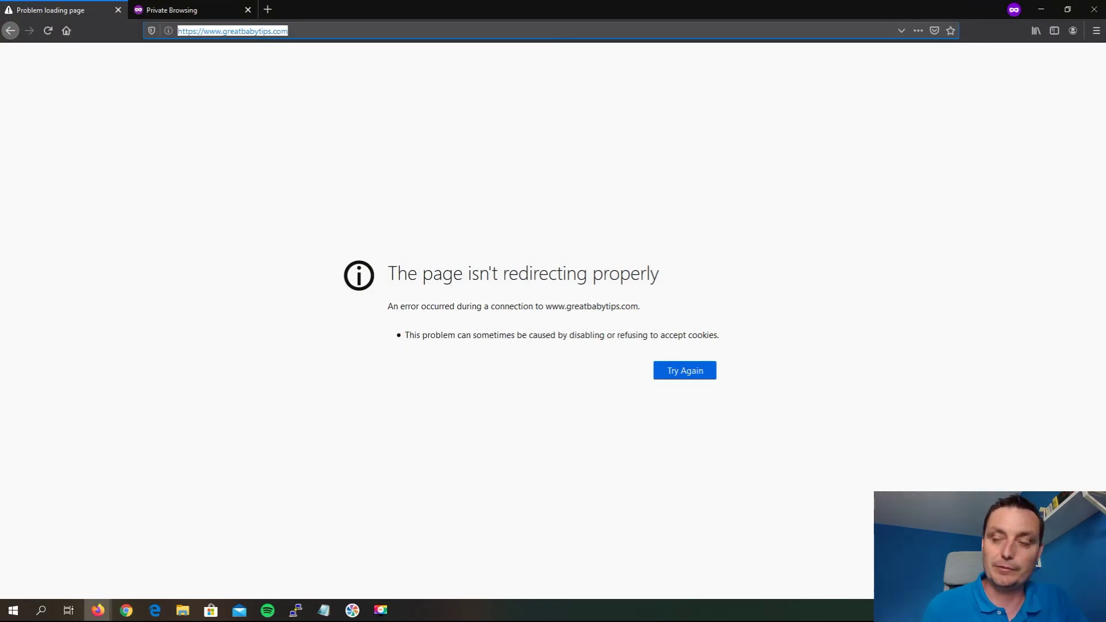
pyautogui.click(1086, 5)
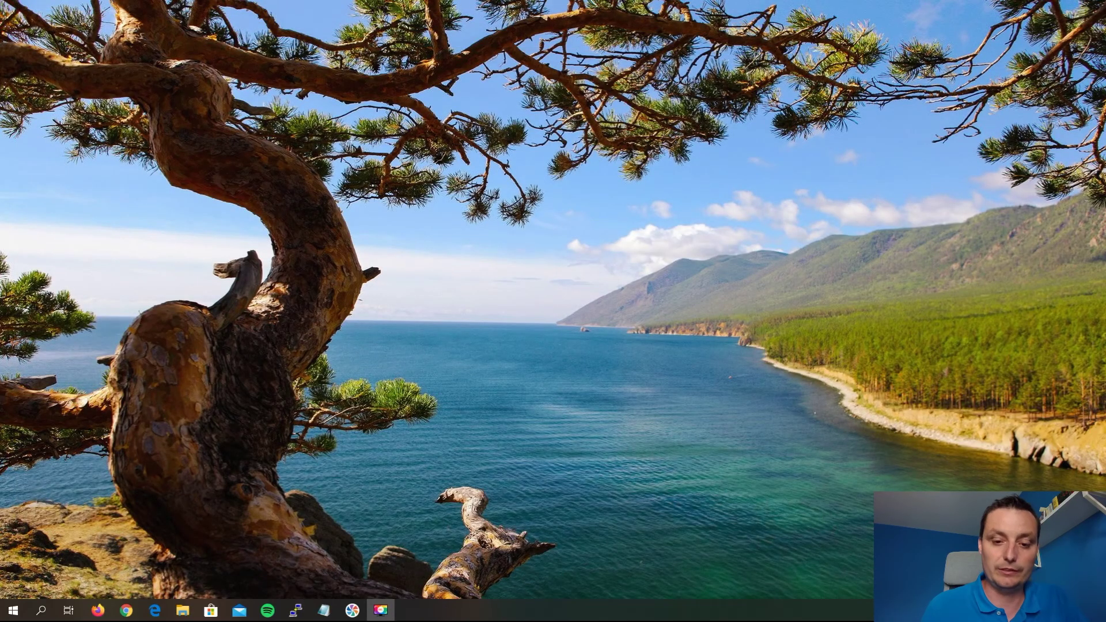
pyautogui.click(98, 610)
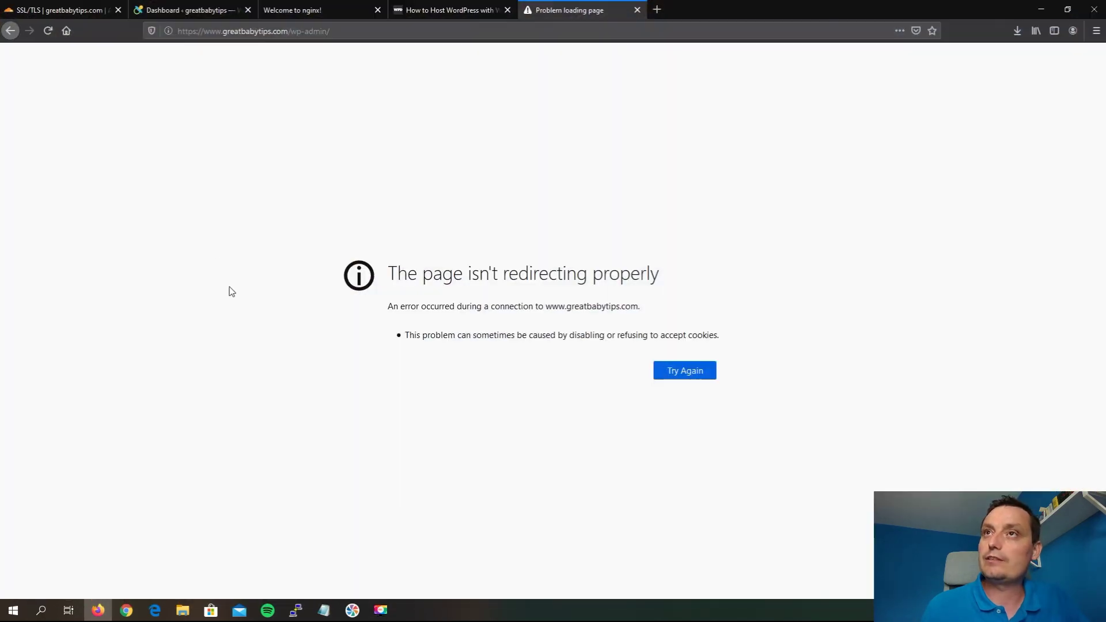
pyautogui.click(63, 10)
pyautogui.click(577, 345)
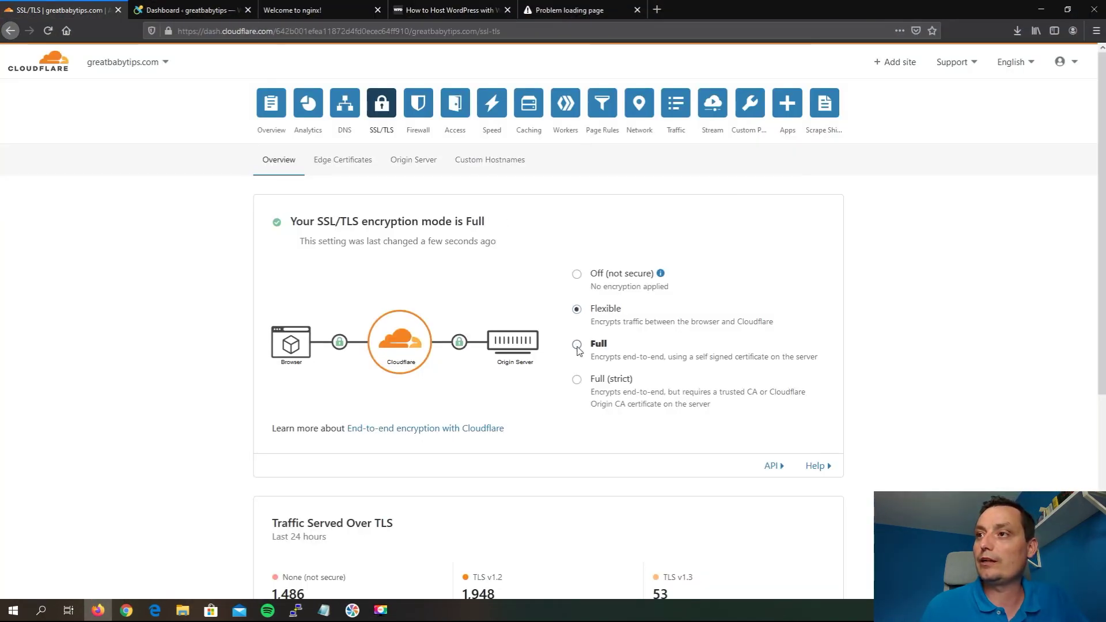
pyautogui.scroll(-3, 588, 349)
pyautogui.scroll(3, 595, 360)
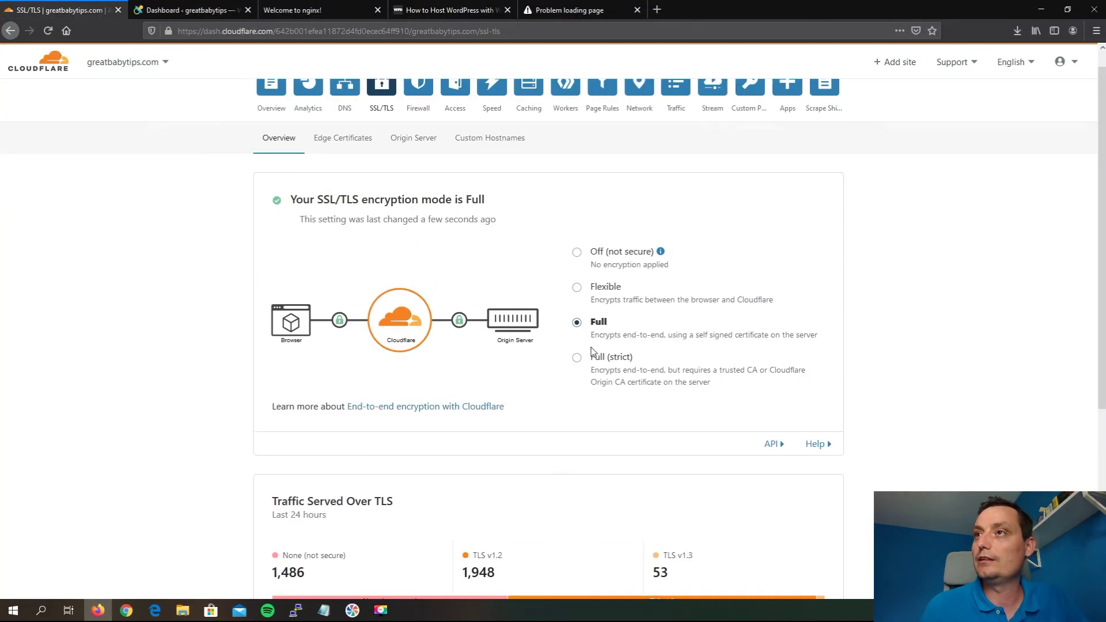
# Turn on Always Use HTTPS in Edge Certificates and recheck that the mode is Full
pyautogui.click(366, 162)
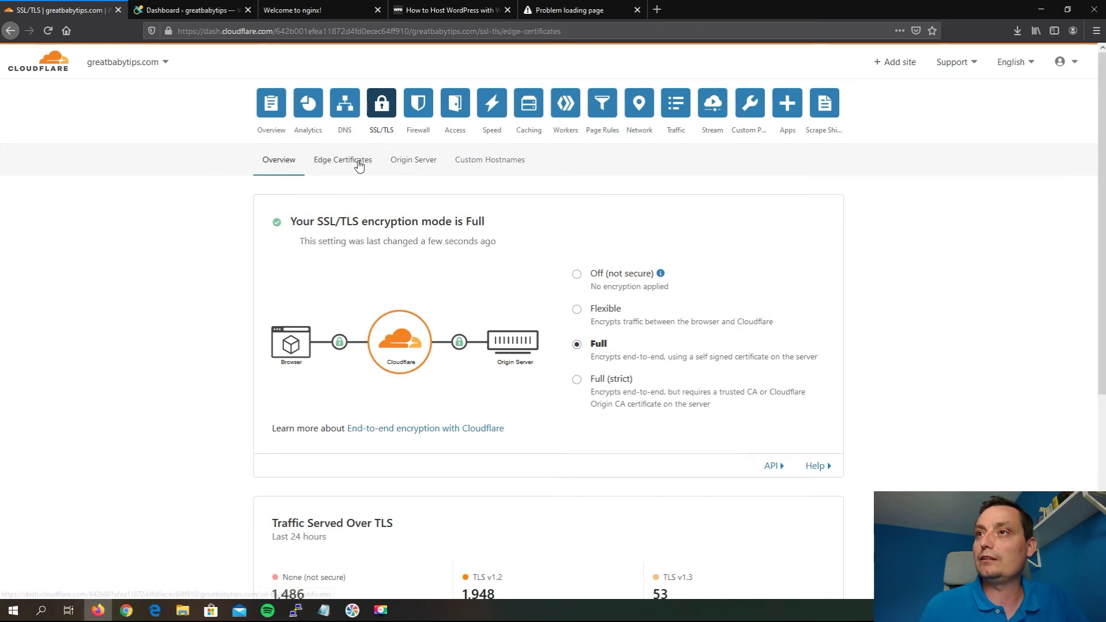
pyautogui.scroll(-3, 711, 377)
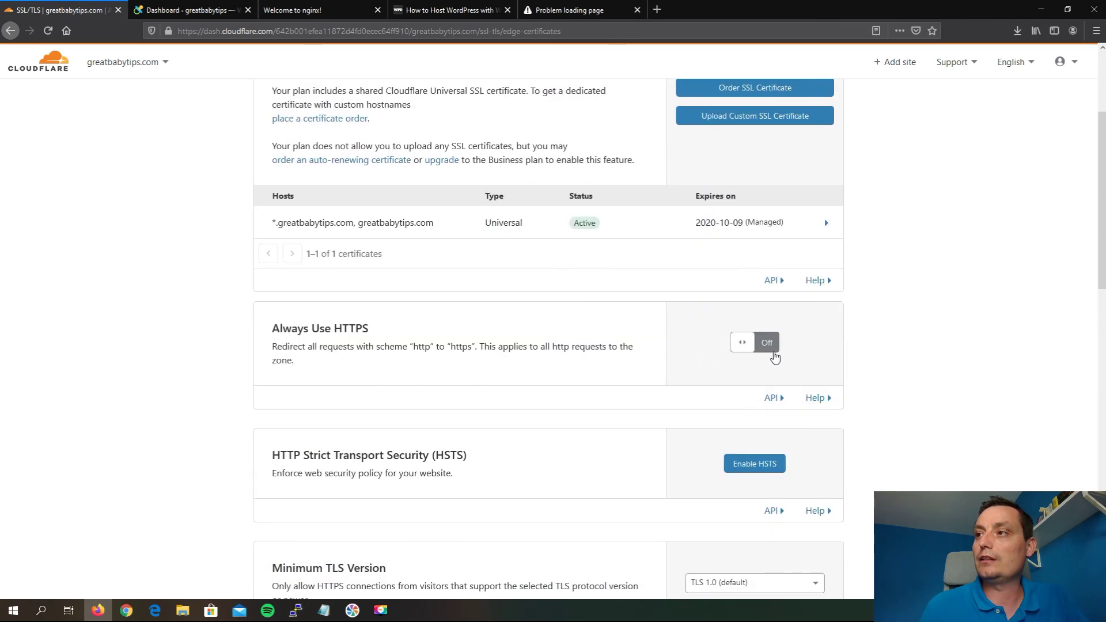
pyautogui.click(767, 352)
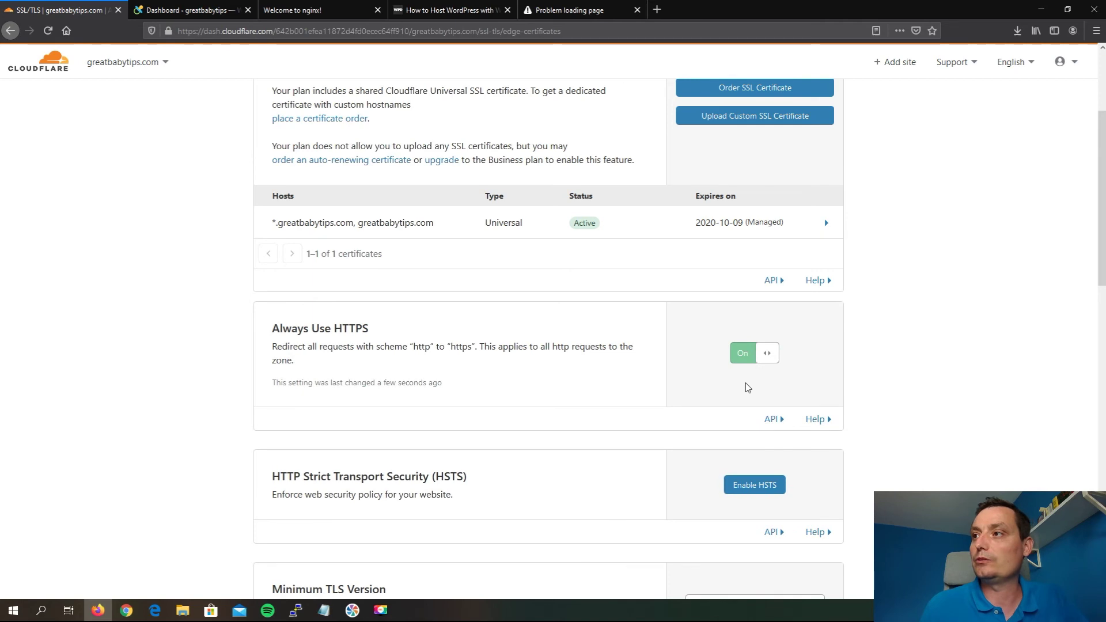
pyautogui.scroll(2, 747, 387)
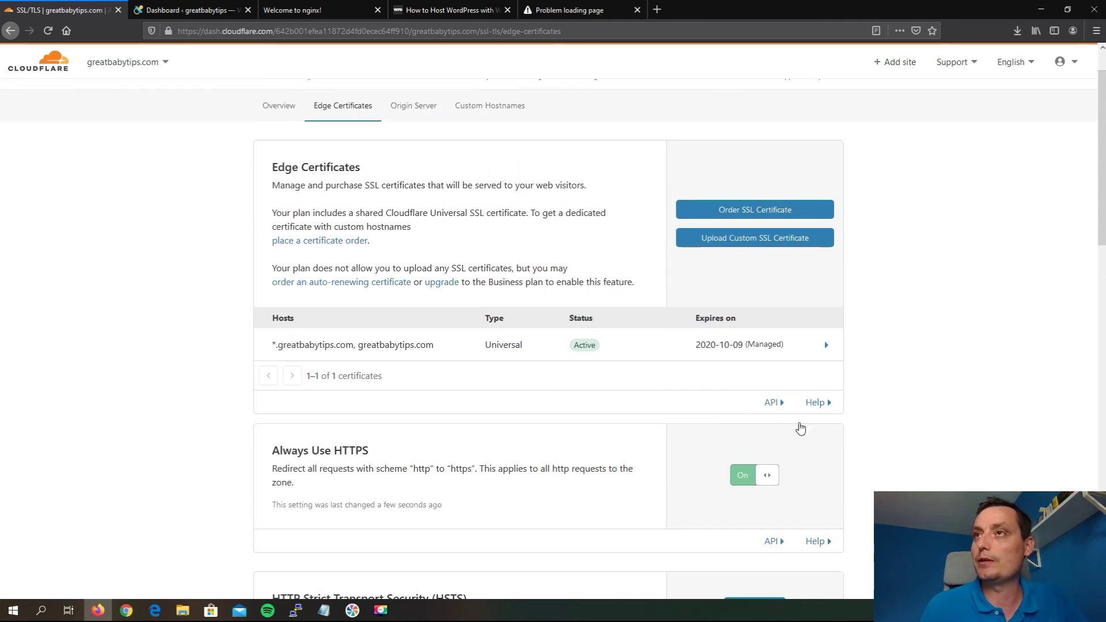
pyautogui.scroll(1, 800, 428)
pyautogui.click(289, 164)
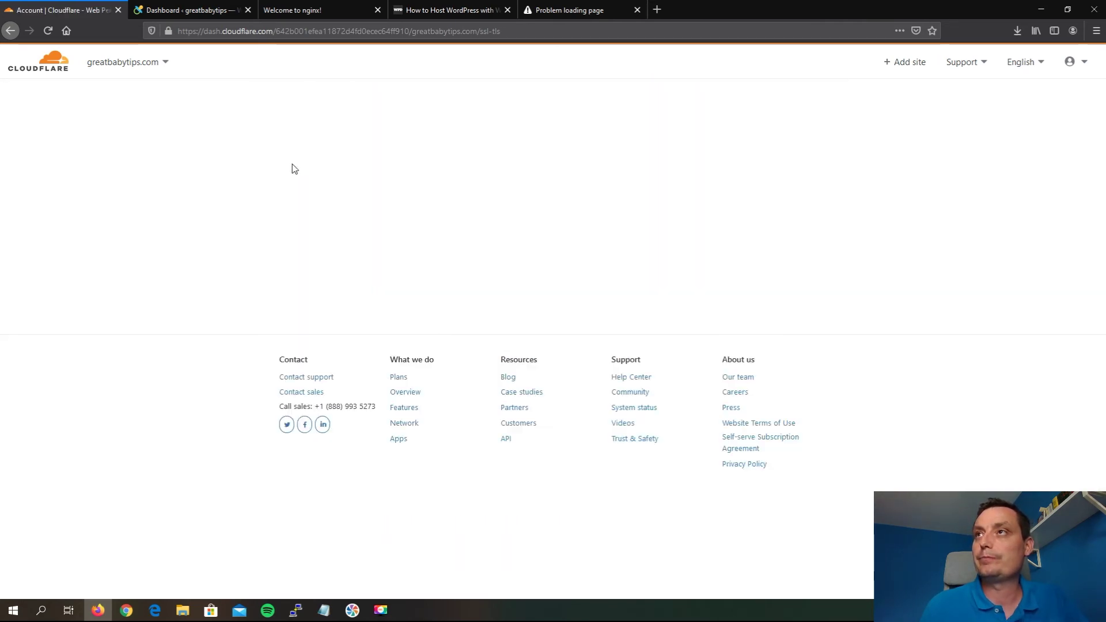
pyautogui.click(565, 13)
# Reload the wp-admin login page and select the site's domain in the address bar
pyautogui.click(309, 32)
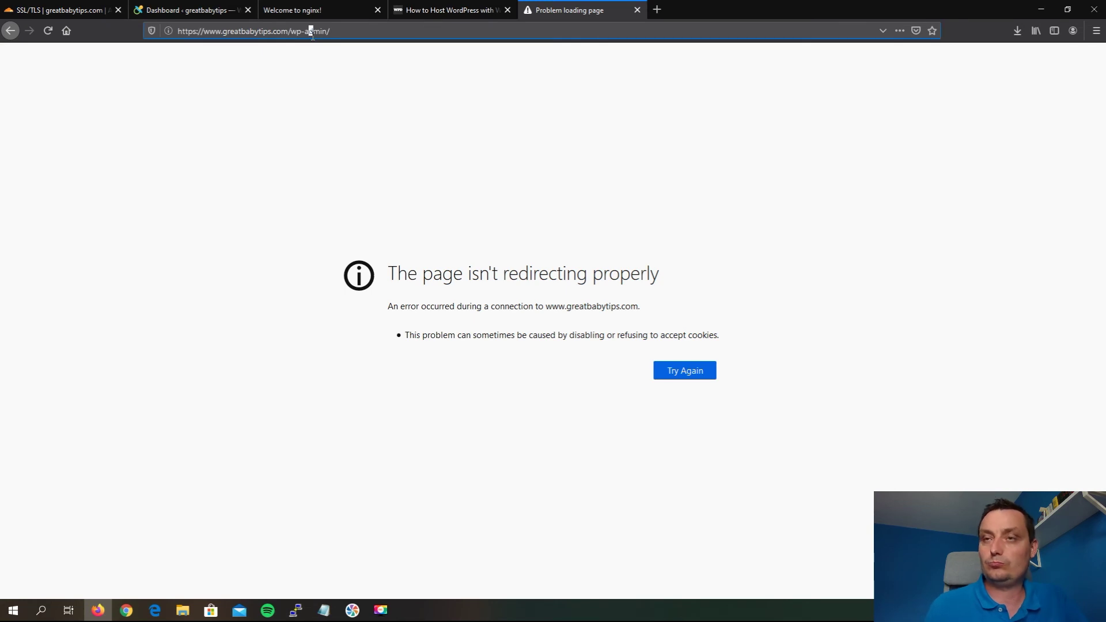
pyautogui.press('Return')
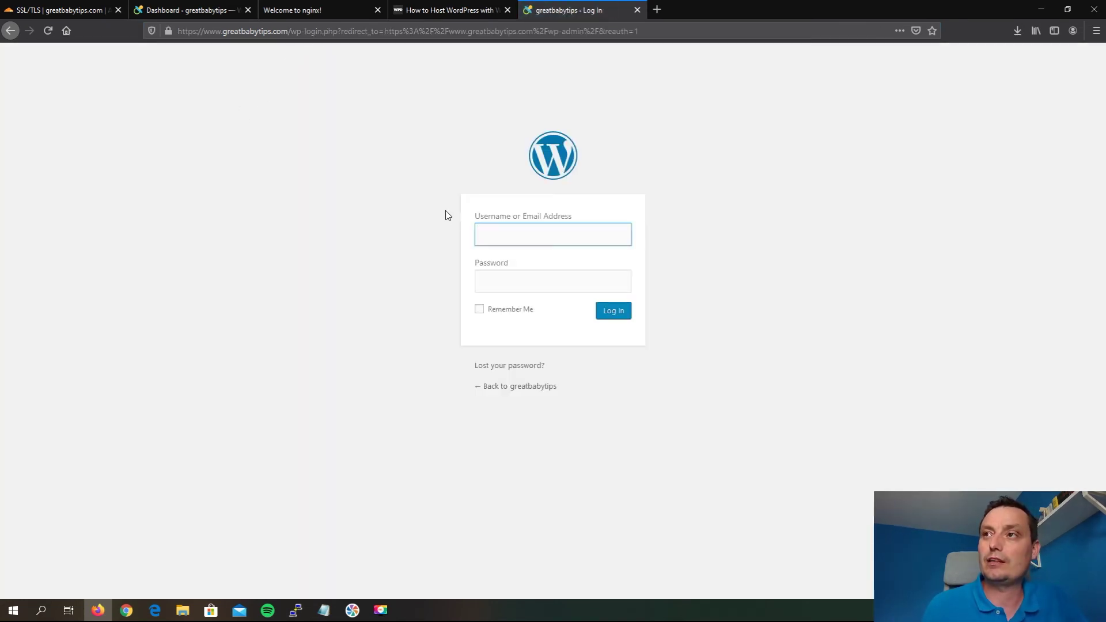
pyautogui.click(517, 235)
pyautogui.press('Escape')
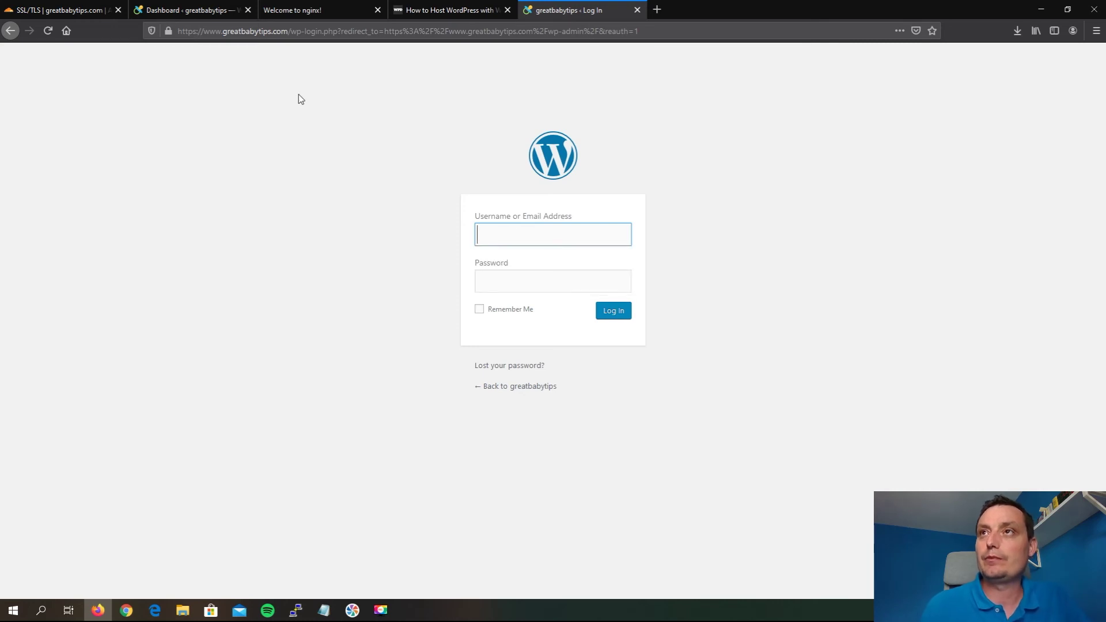
pyautogui.moveTo(291, 33); pyautogui.dragTo(172, 32)
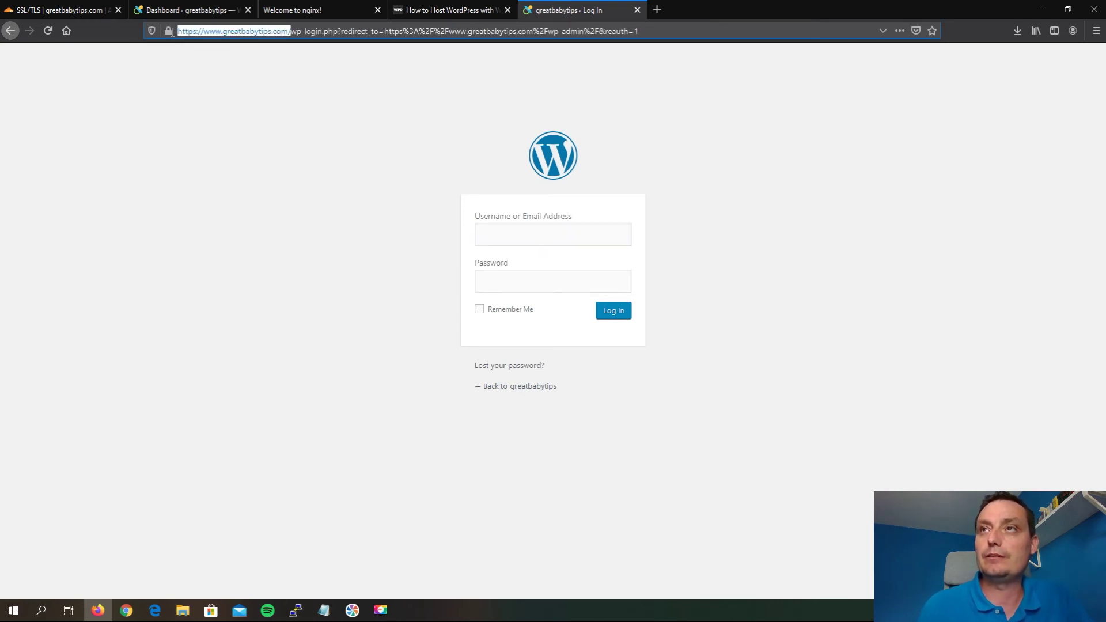
# Load greatbabytips.com in a new browser tab and scroll down its home page
pyautogui.click(656, 10)
pyautogui.write('greatbabytips.com')
pyautogui.press('Return')
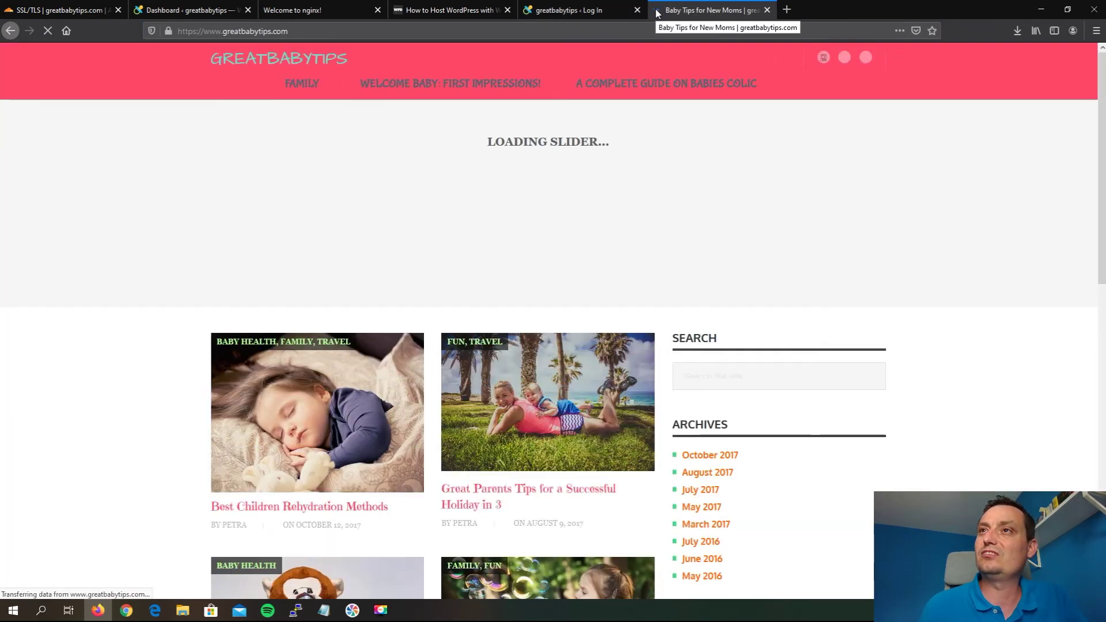
pyautogui.scroll(-2, 686, 173)
pyautogui.scroll(-3, 686, 173)
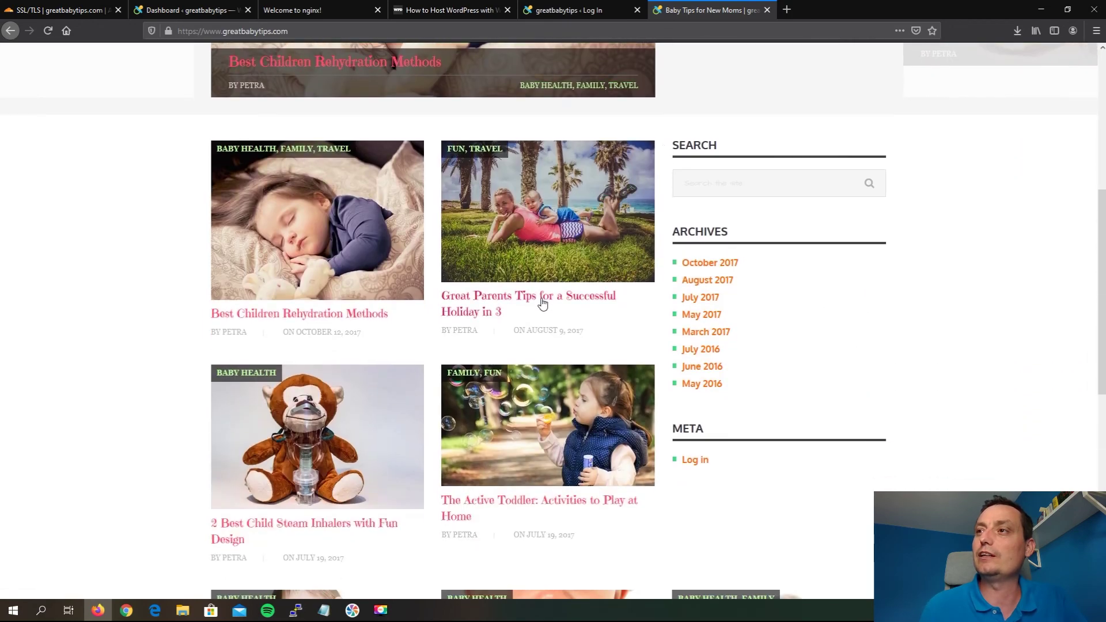
# Open the Great Parents Tips holiday article and check the site's tracking protection details
pyautogui.click(541, 302)
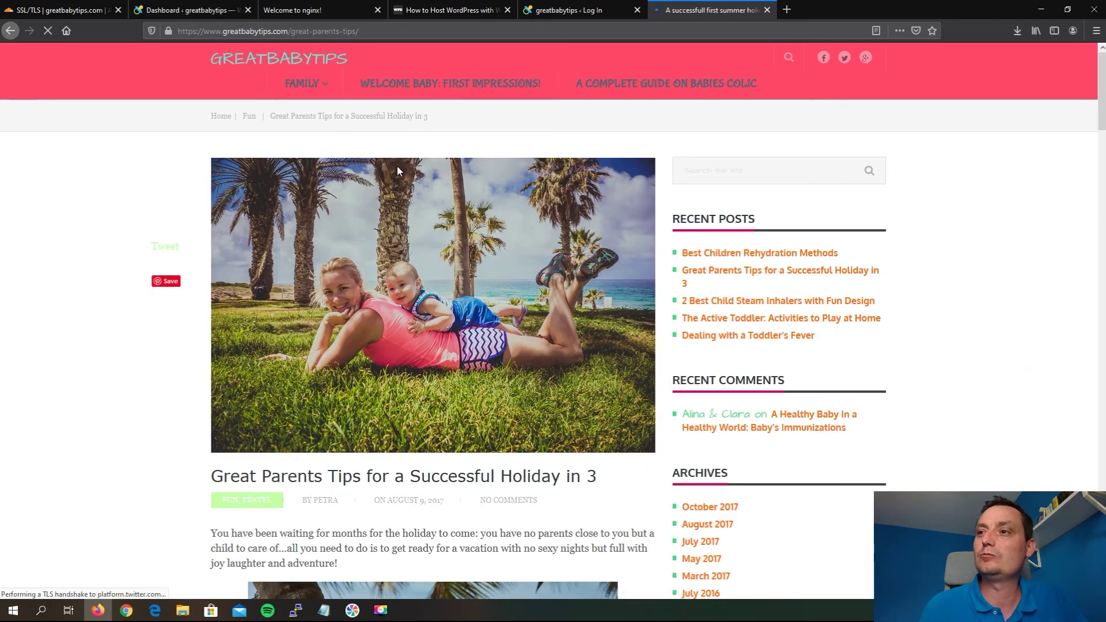
pyautogui.scroll(-4, 483, 241)
pyautogui.scroll(-14, 483, 241)
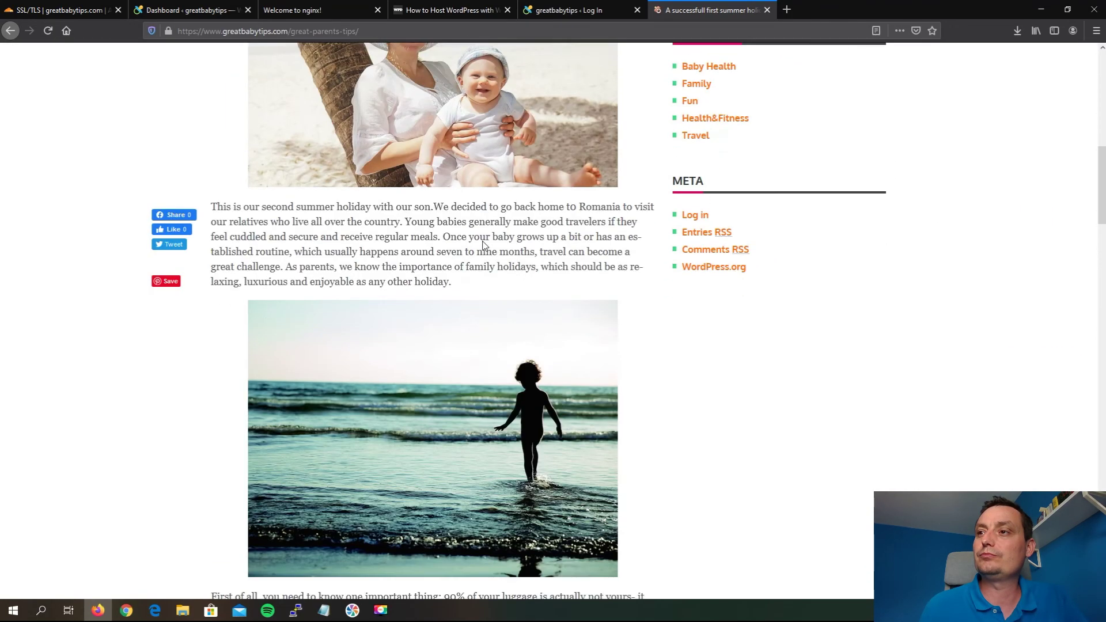
pyautogui.scroll(18, 483, 245)
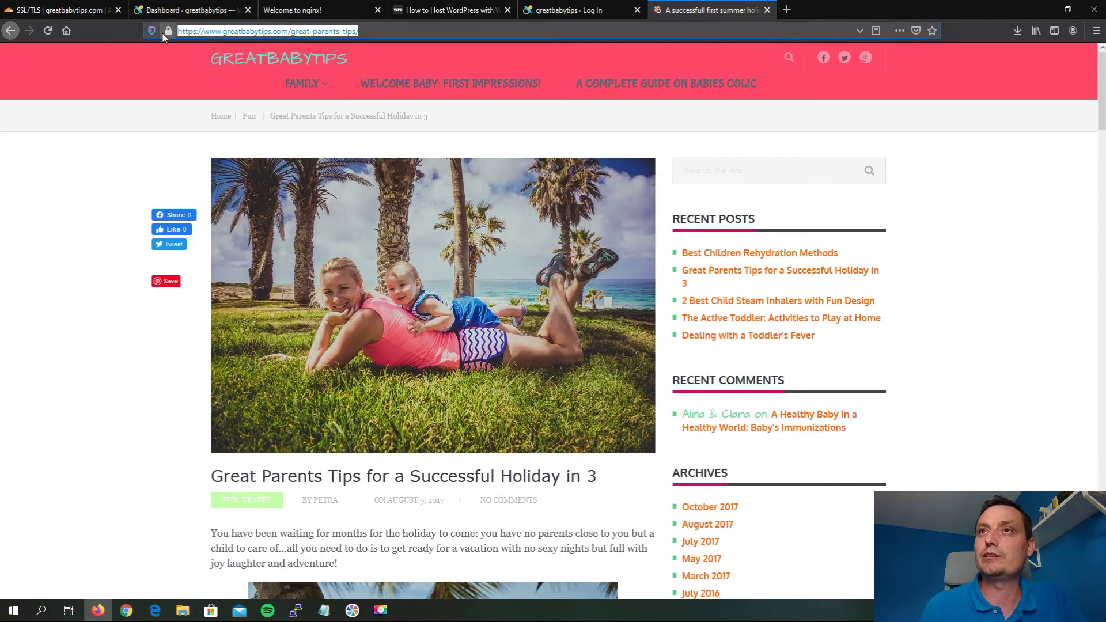
pyautogui.click(152, 31)
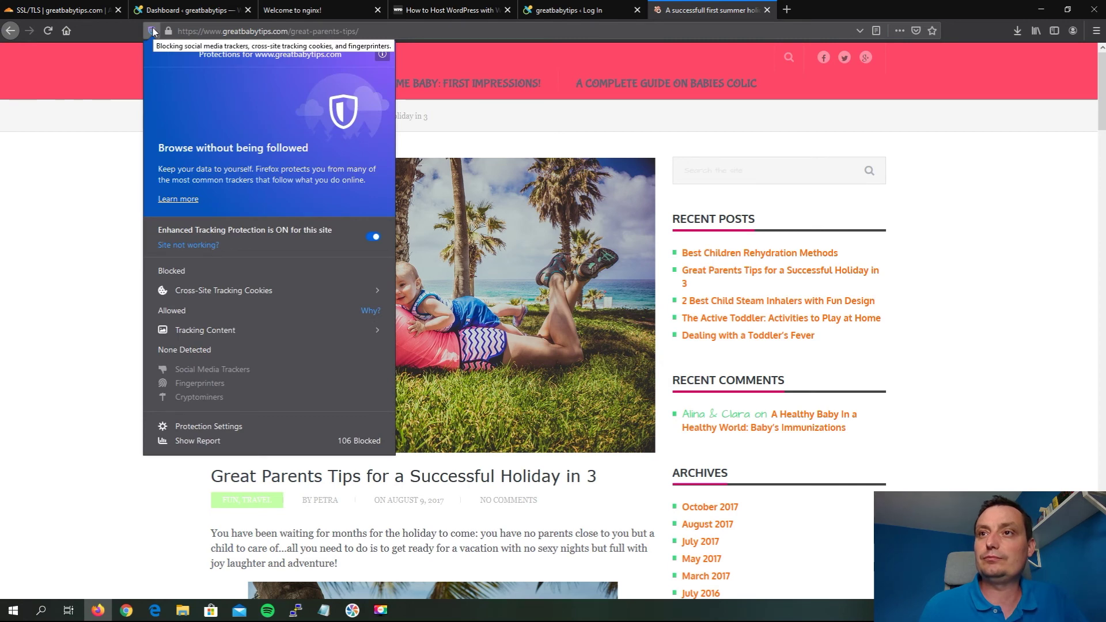
pyautogui.click(464, 31)
# Go to /wp-admin, sign in with the admin username and password, and save the login in the browser
pyautogui.click(312, 30)
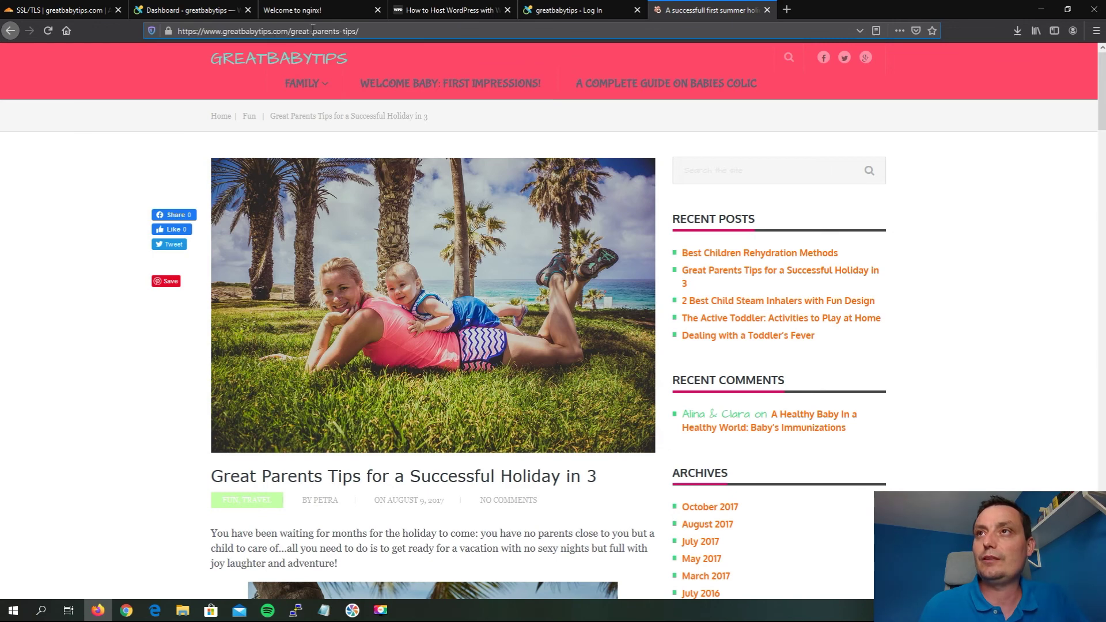
pyautogui.moveTo(291, 31); pyautogui.dragTo(421, 32)
pyautogui.write('wp')
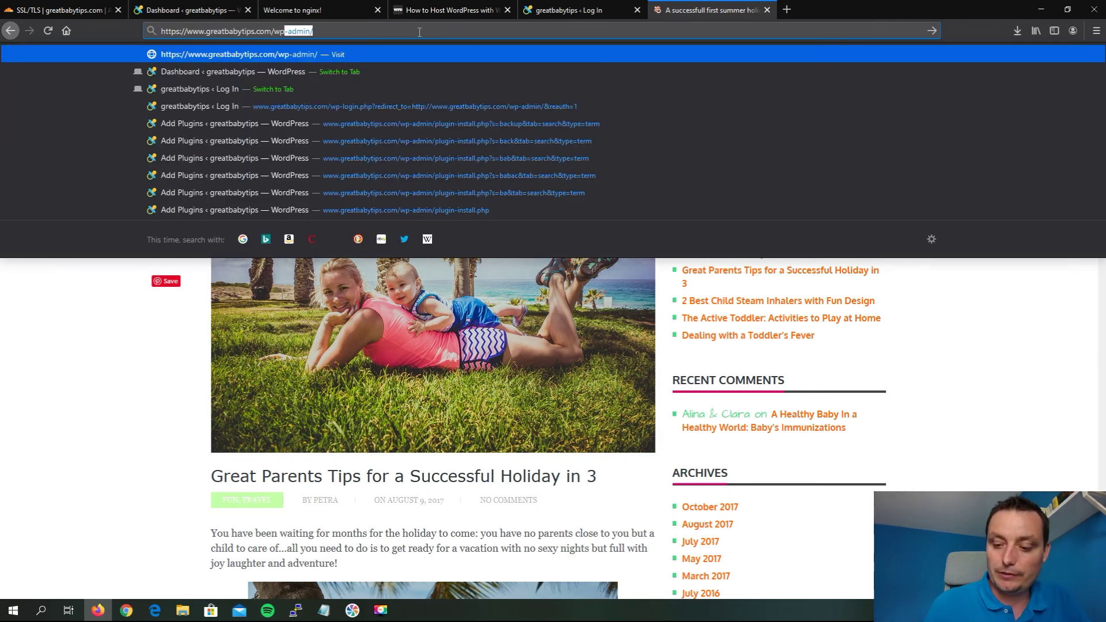
pyautogui.press('Return')
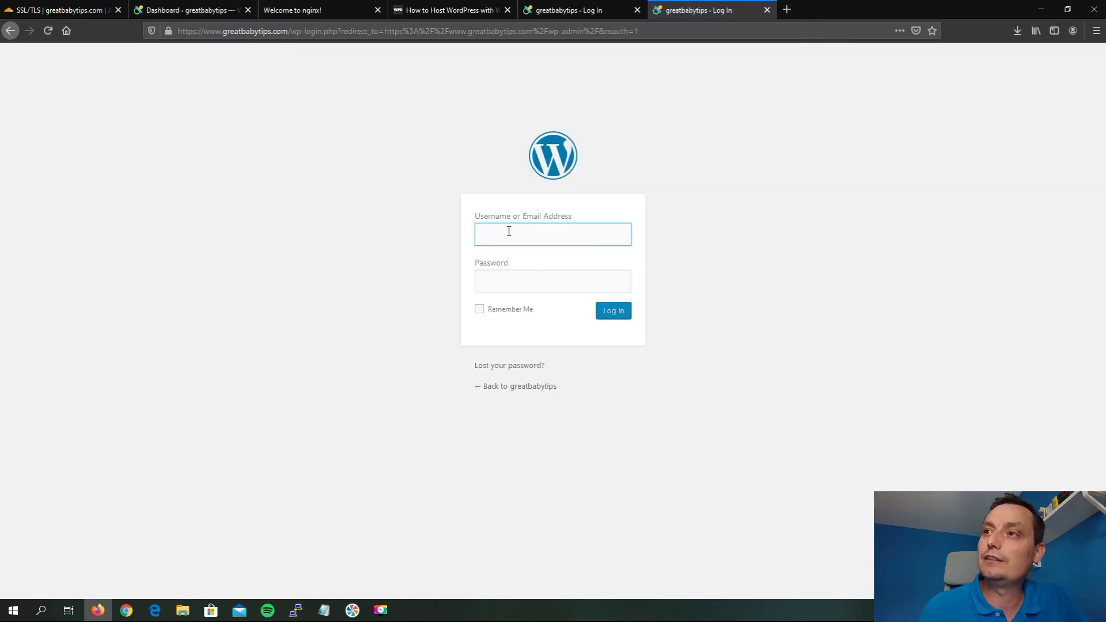
pyautogui.click(508, 231)
pyautogui.write('dragos')
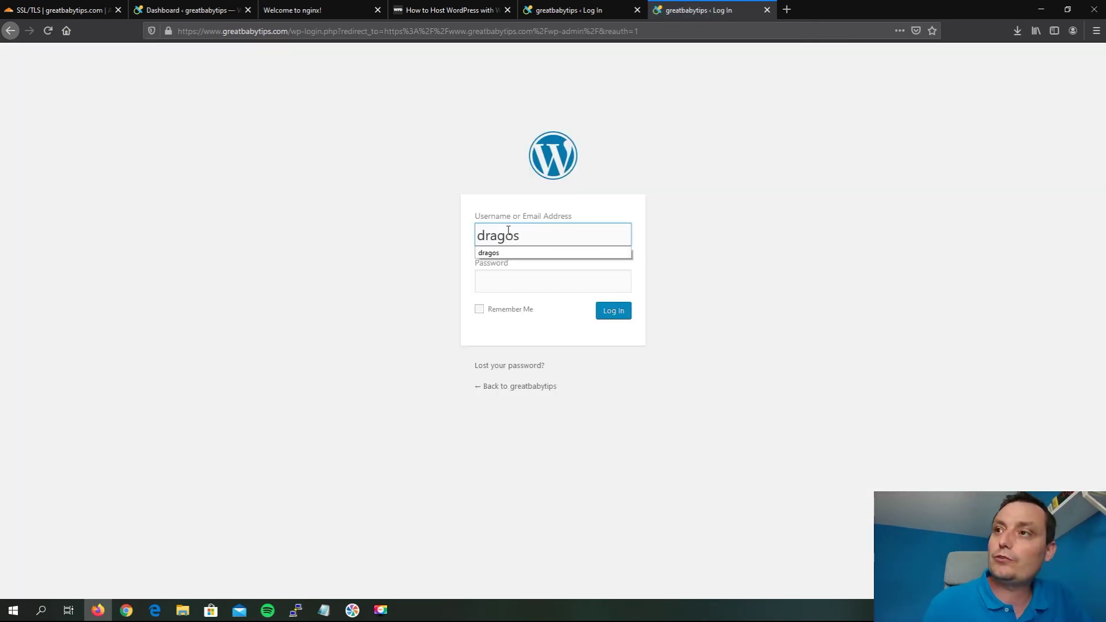
pyautogui.click(524, 286)
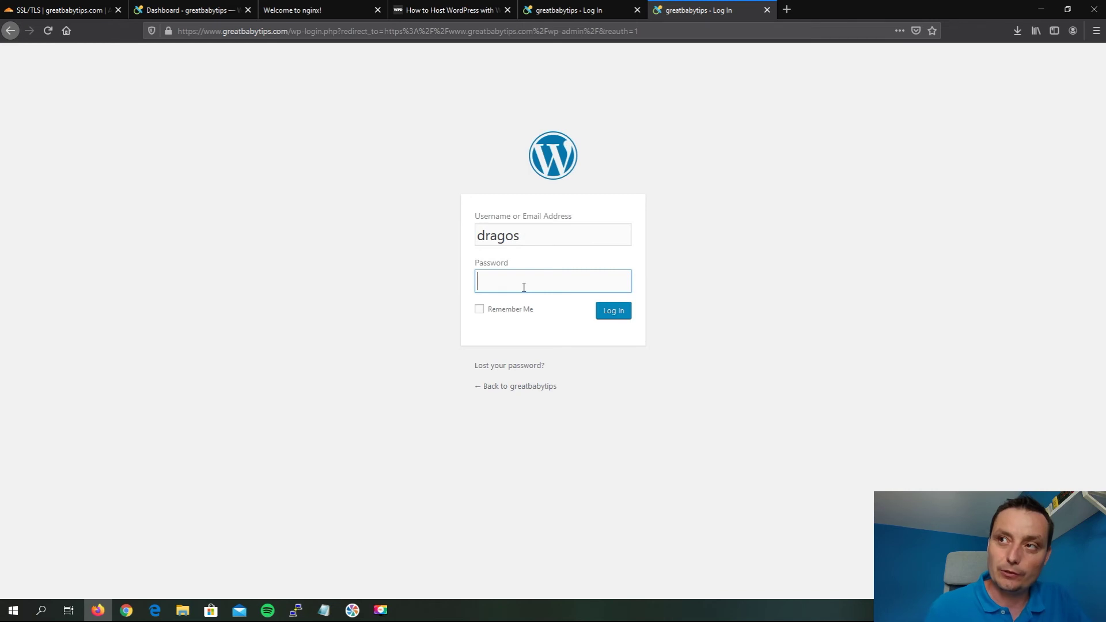
pyautogui.write('***')
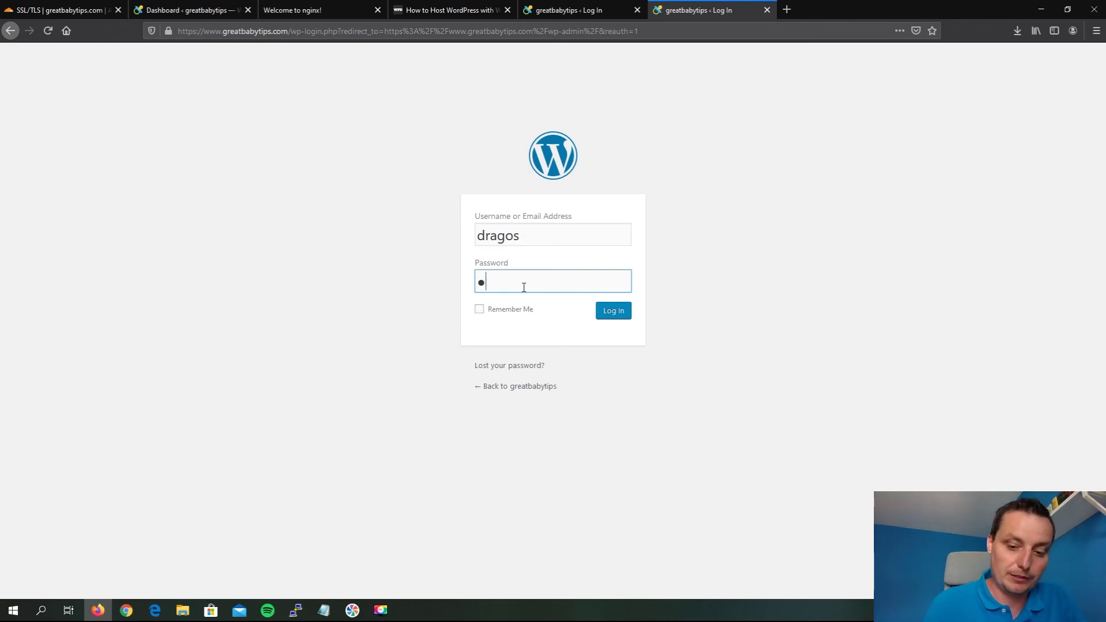
pyautogui.write('******')
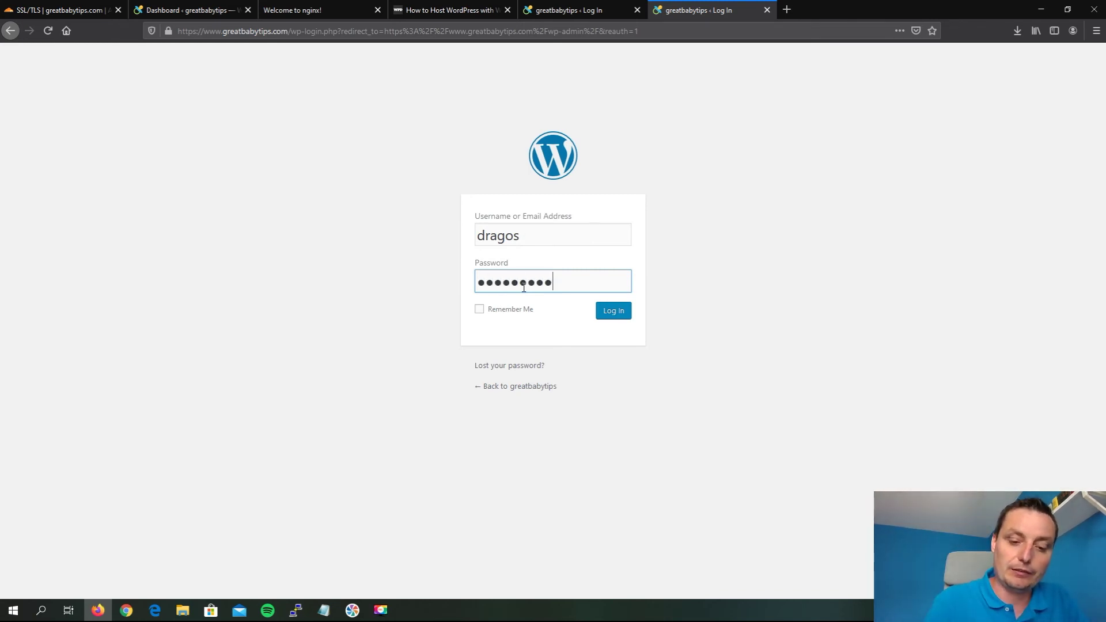
pyautogui.press('Return')
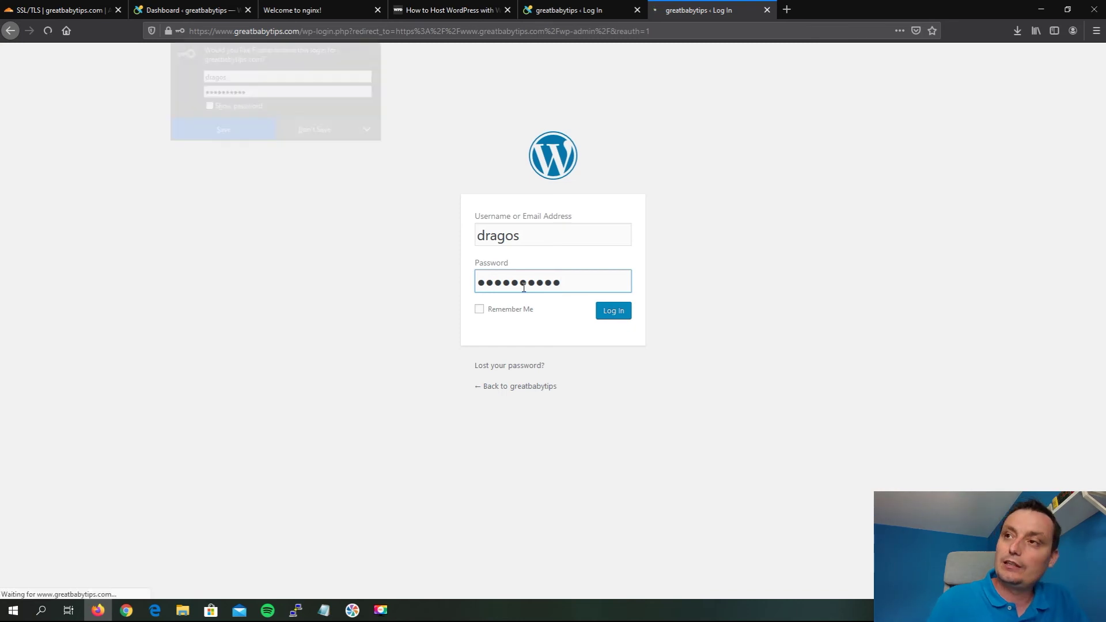
pyautogui.click(237, 127)
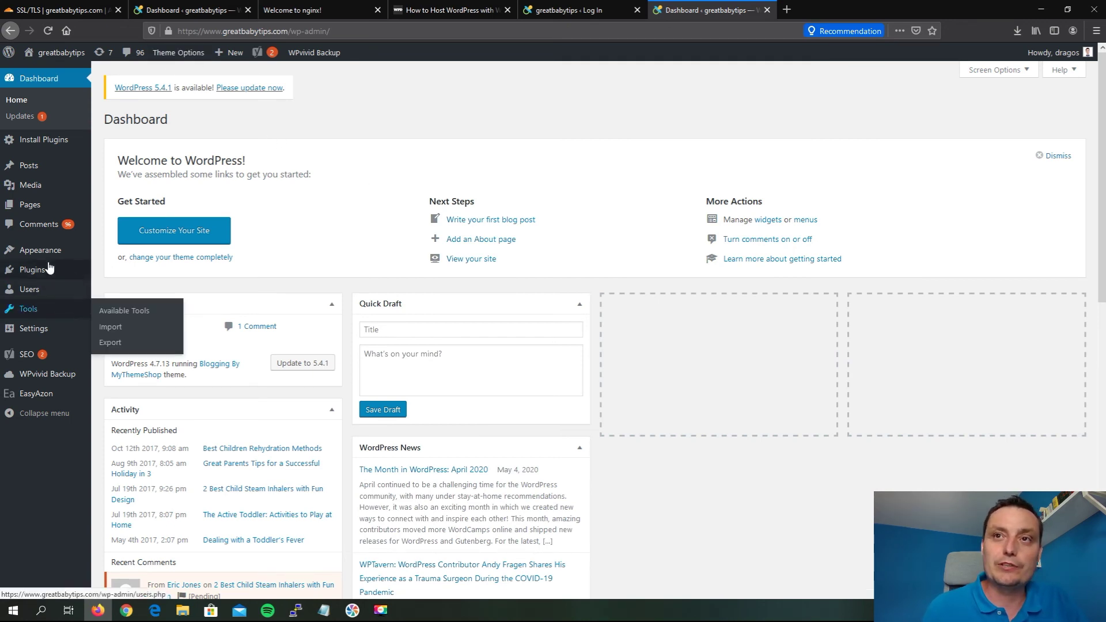
# In Installed Plugins, activate Nginx Helper and then Redis Object Cache
pyautogui.click(109, 280)
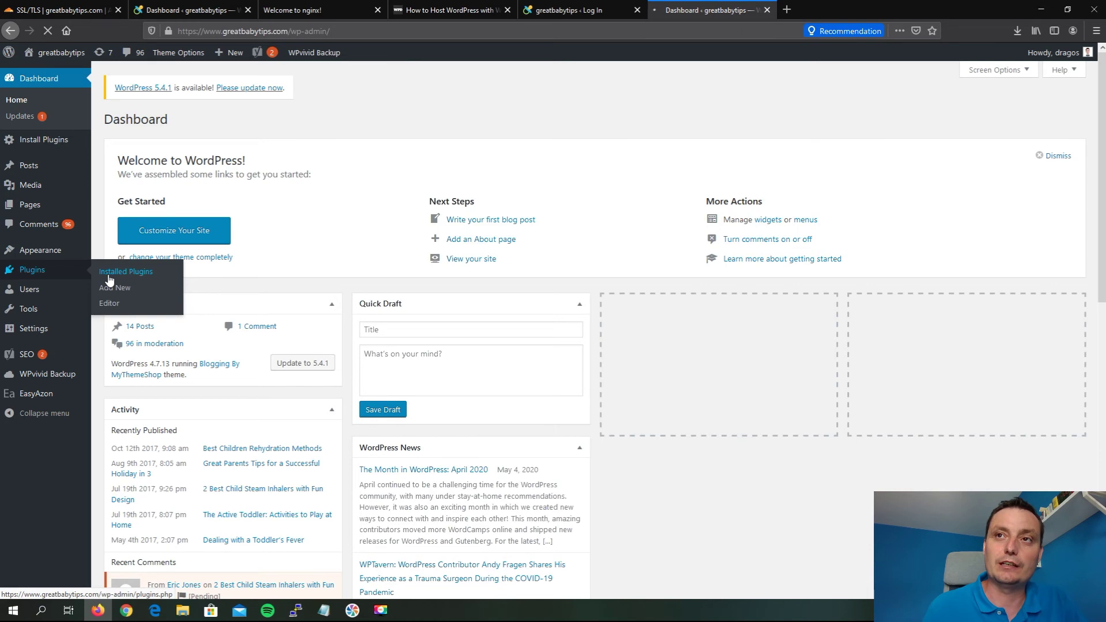
pyautogui.scroll(-3, 224, 233)
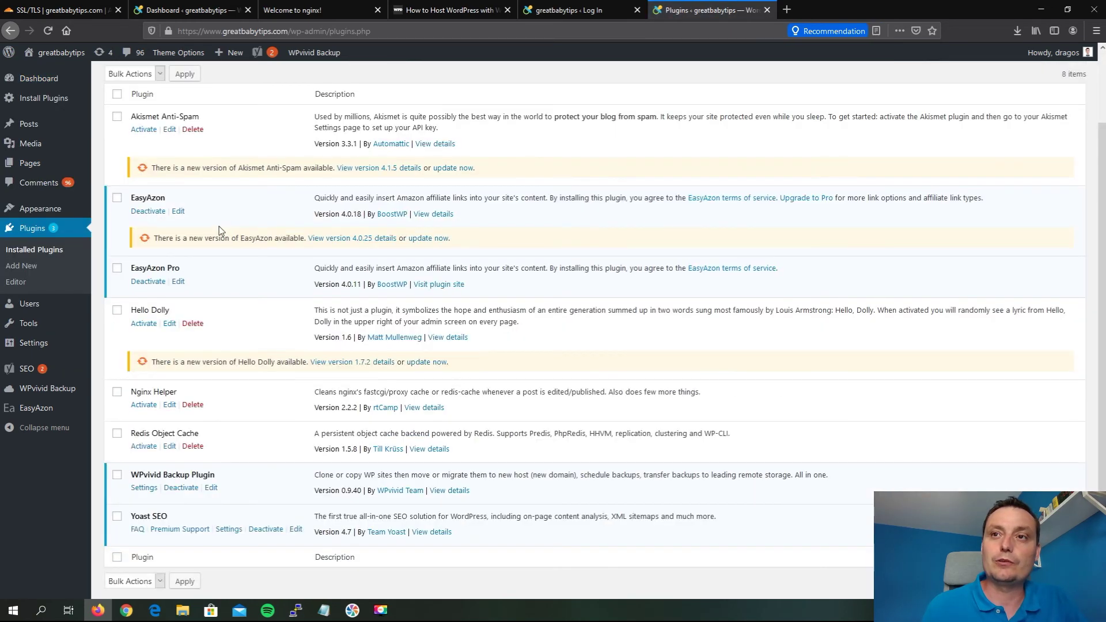
pyautogui.click(143, 364)
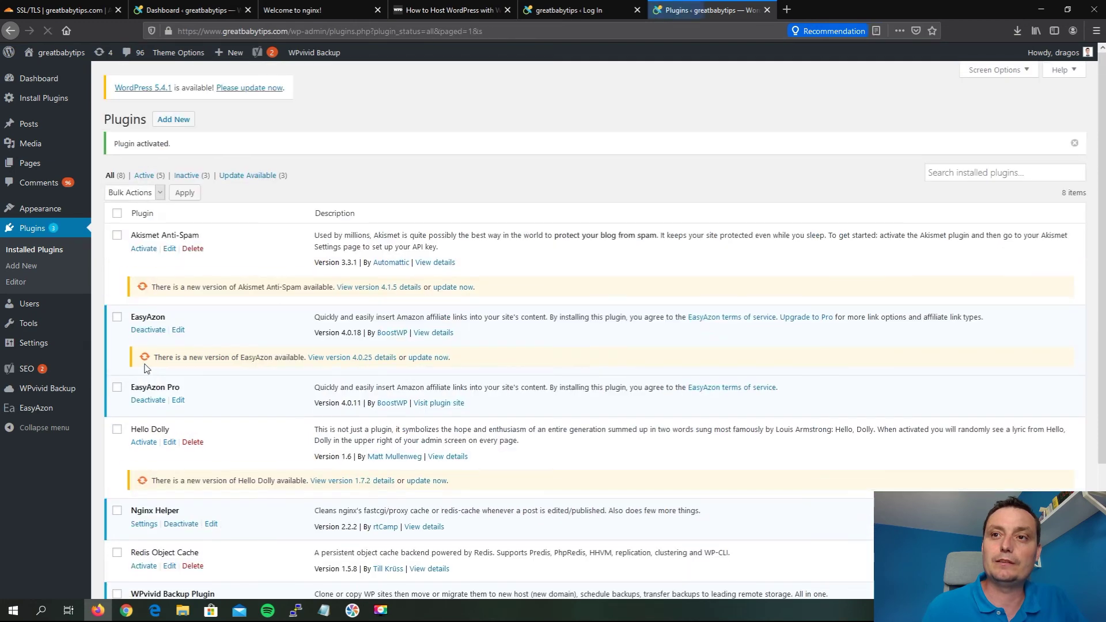
pyautogui.scroll(-5, 145, 368)
pyautogui.click(142, 405)
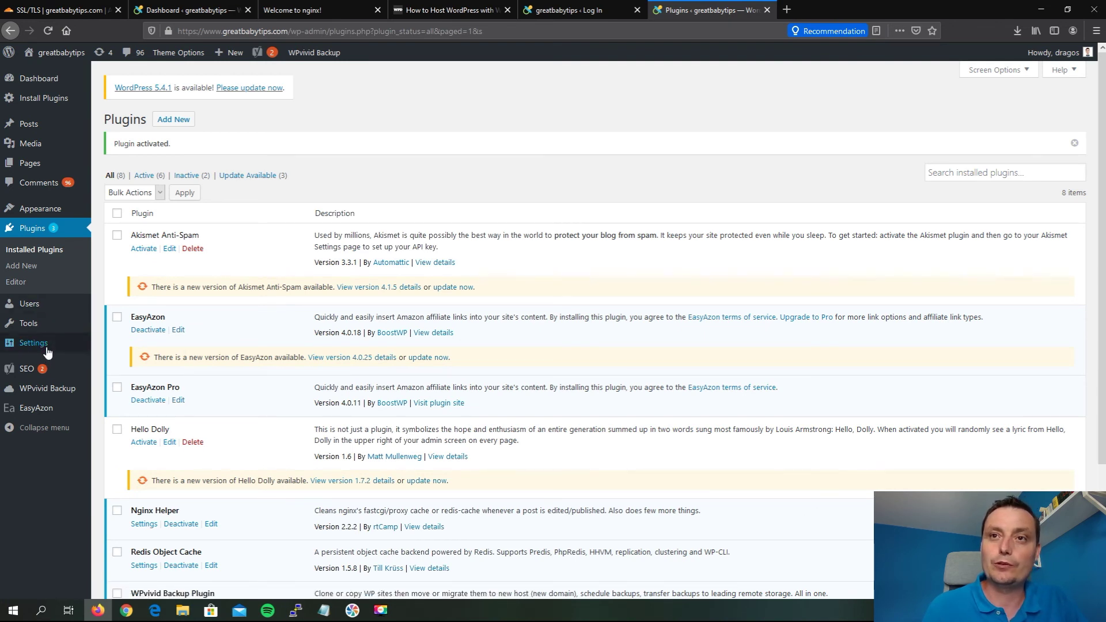
# Enable the object cache on the Redis settings page
pyautogui.moveTo(46, 347)
pyautogui.click(111, 457)
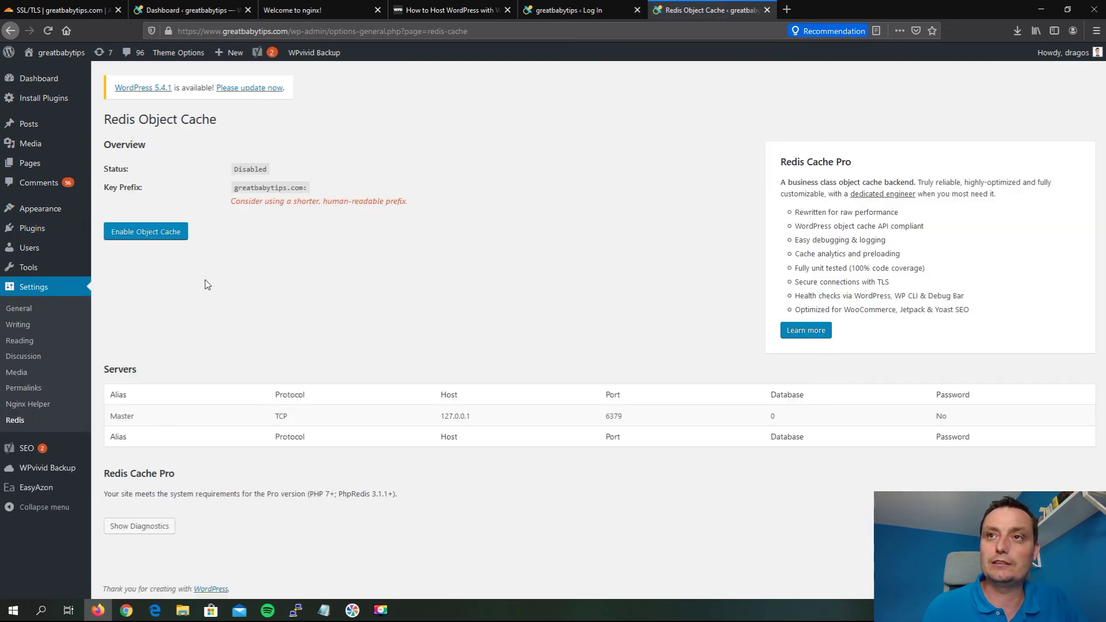
pyautogui.click(152, 237)
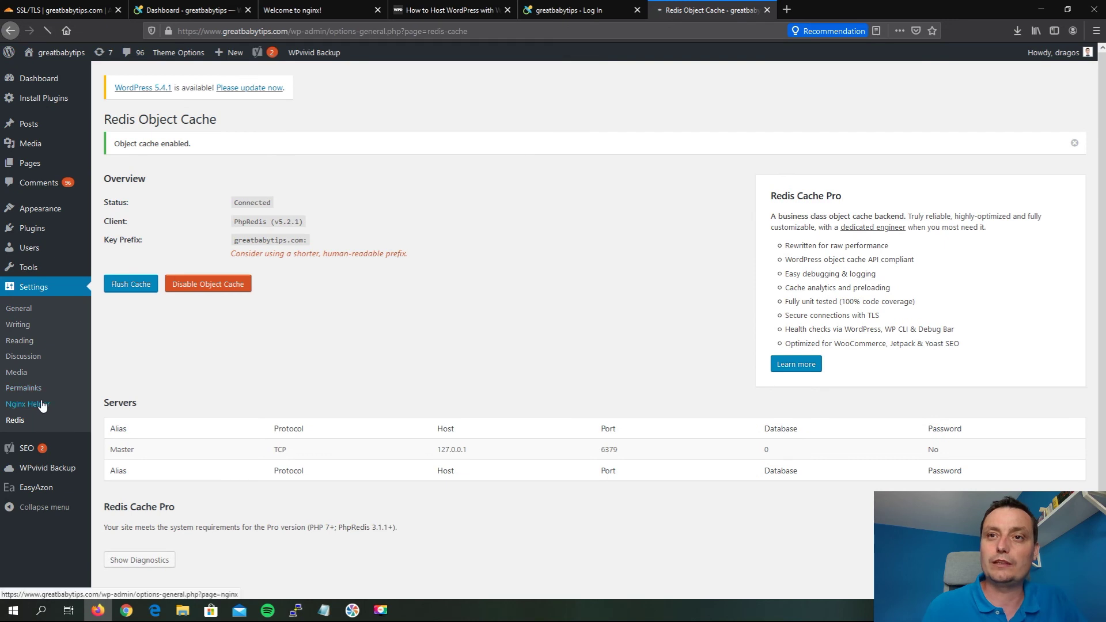
# Save Nginx Helper settings with Enable Purge ticked and Redis cache as the caching method
pyautogui.click(41, 405)
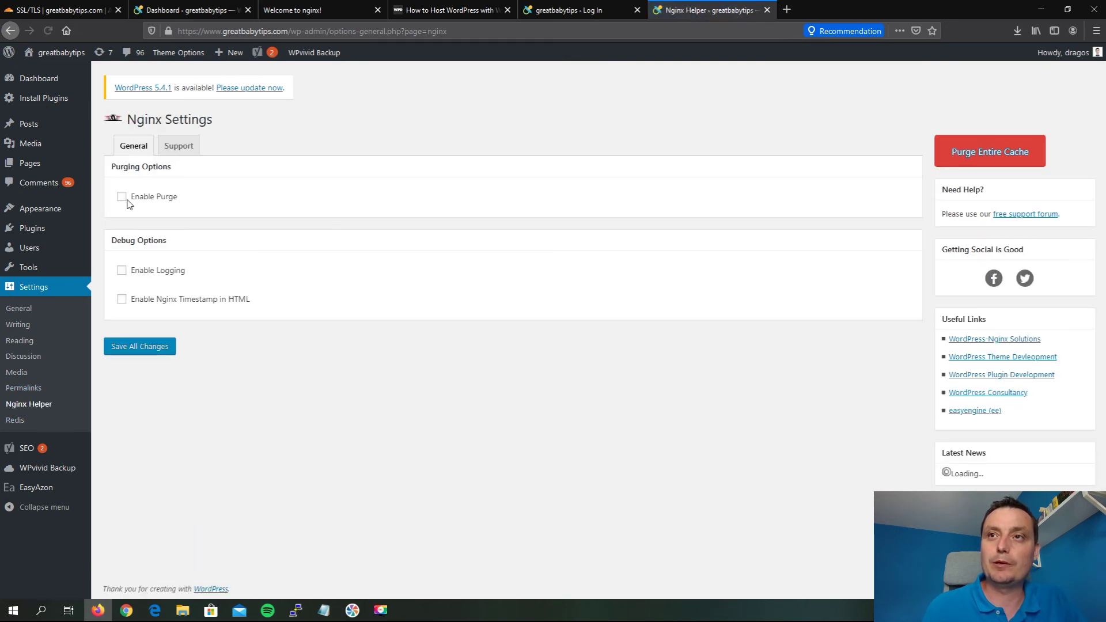
pyautogui.click(121, 196)
pyautogui.scroll(-1, 135, 224)
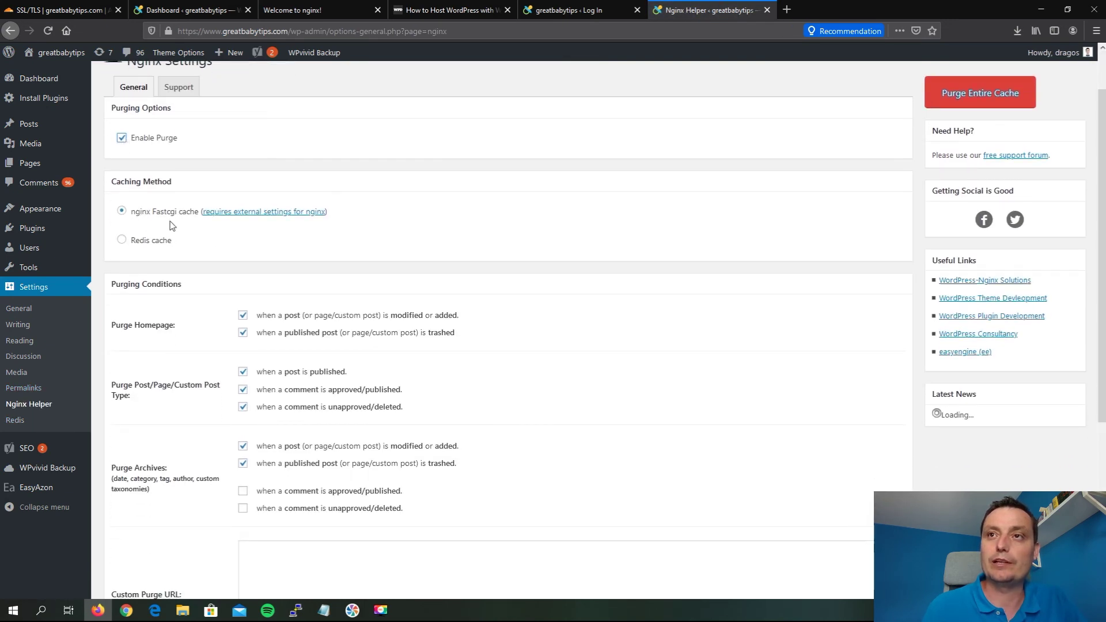
pyautogui.click(121, 239)
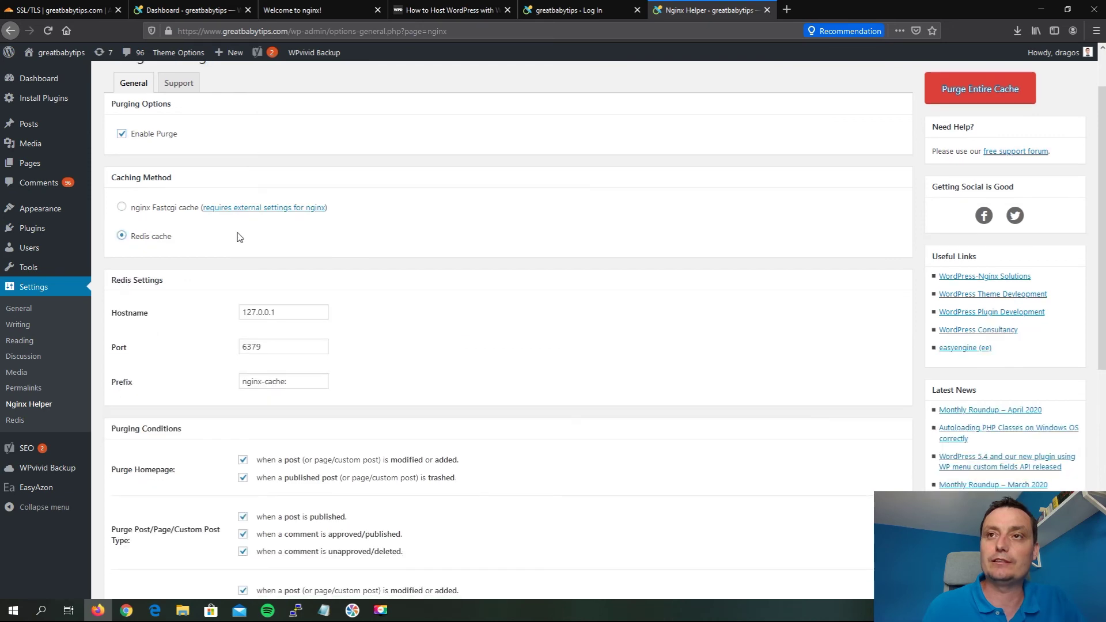
pyautogui.scroll(-4, 240, 238)
pyautogui.scroll(-2, 241, 239)
pyautogui.click(152, 531)
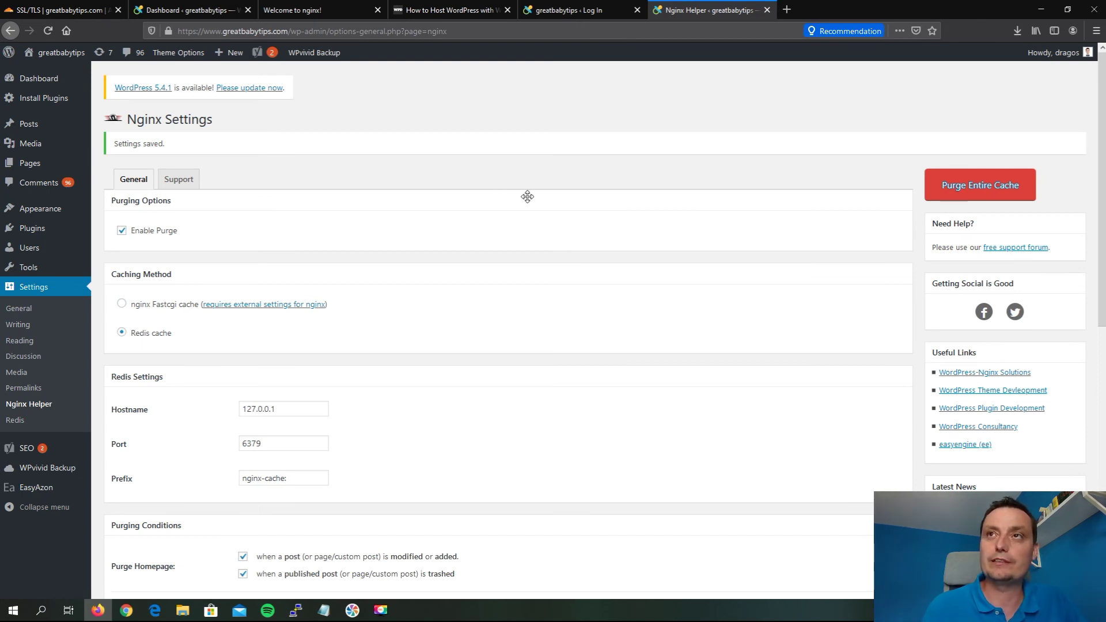
pyautogui.click(99, 55)
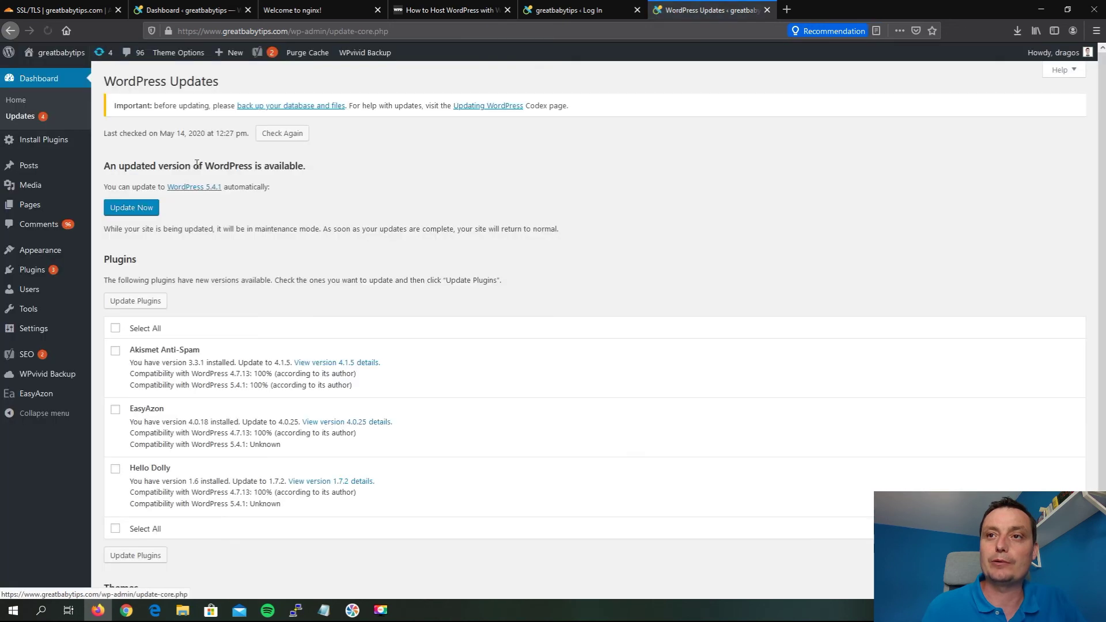
# Update all plugins: Akismet Anti-Spam, EasyAzon and Hello Dolly
pyautogui.scroll(-2, 119, 271)
pyautogui.click(116, 269)
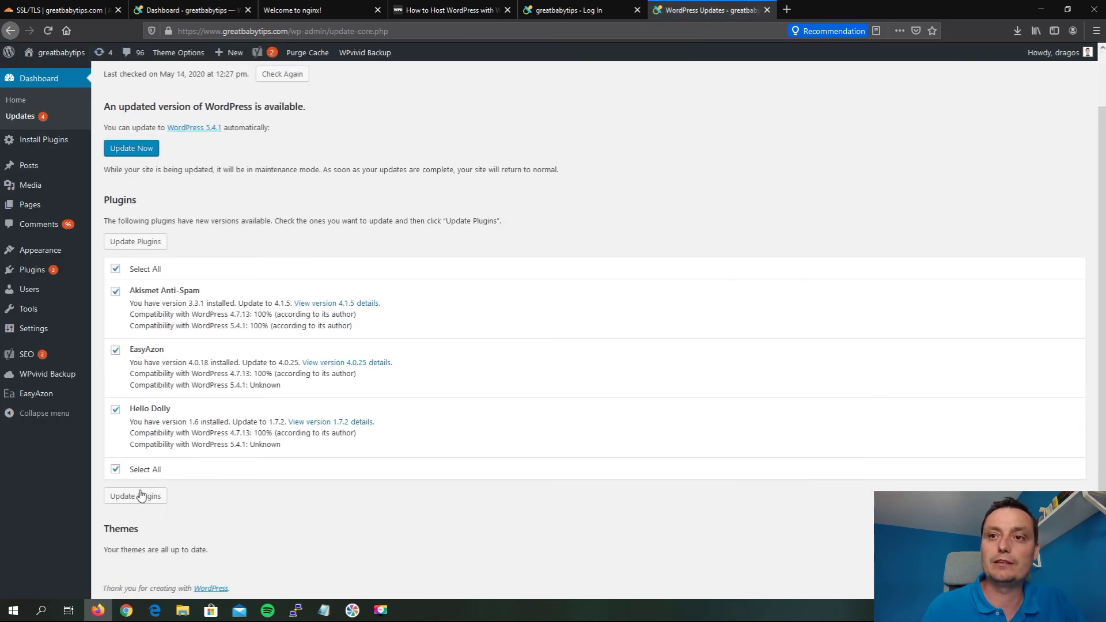
pyautogui.click(139, 496)
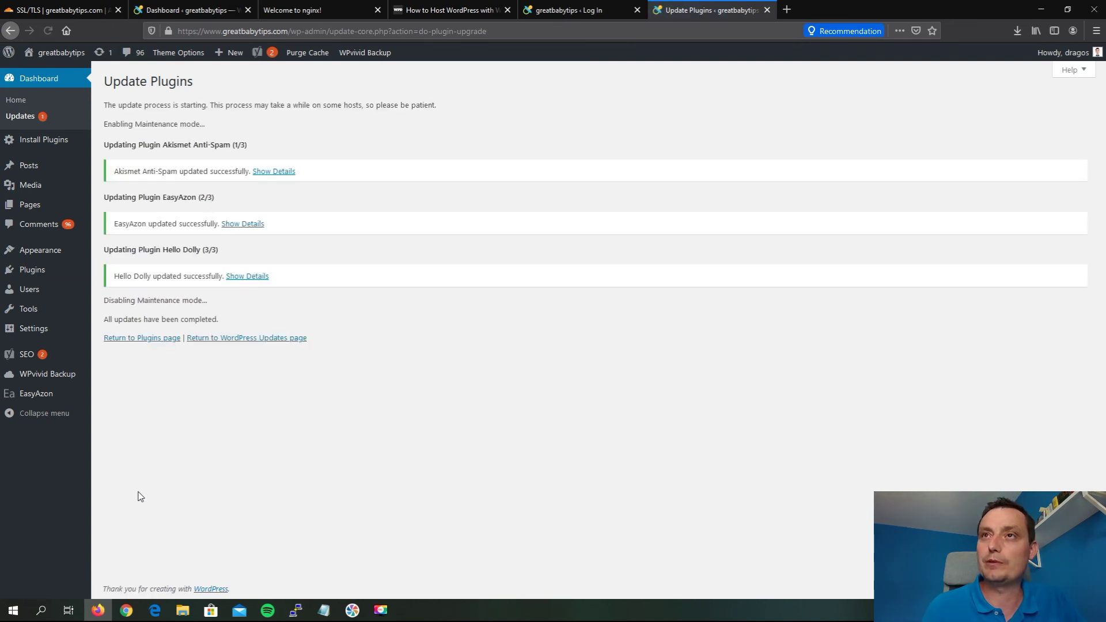
# Upgrade WordPress to version 5.4.1 from the Updates page
pyautogui.click(104, 53)
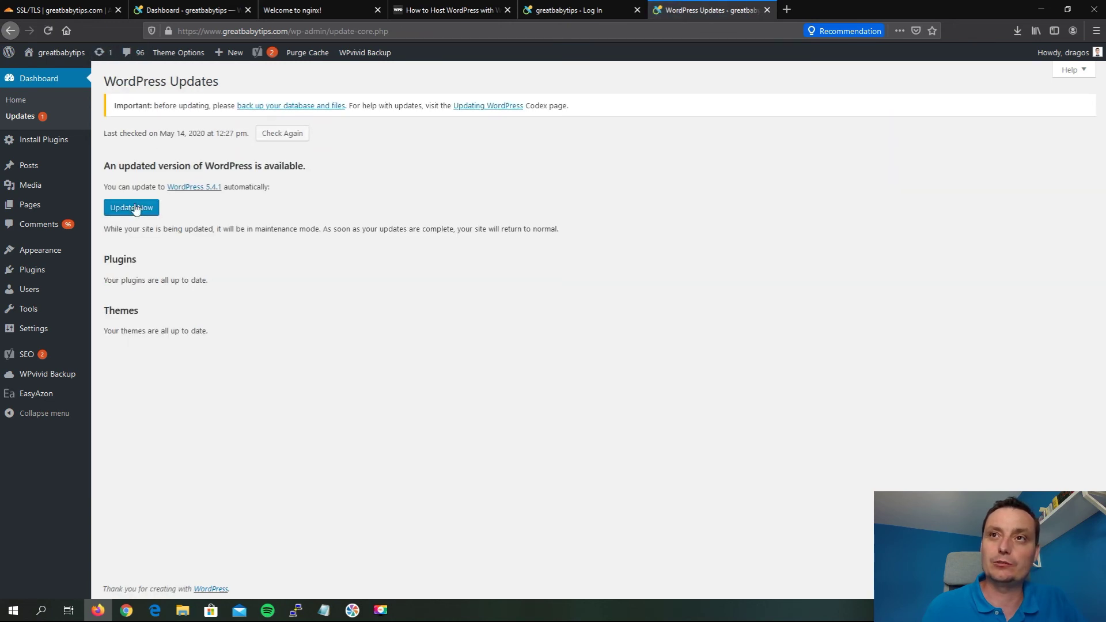
pyautogui.click(134, 210)
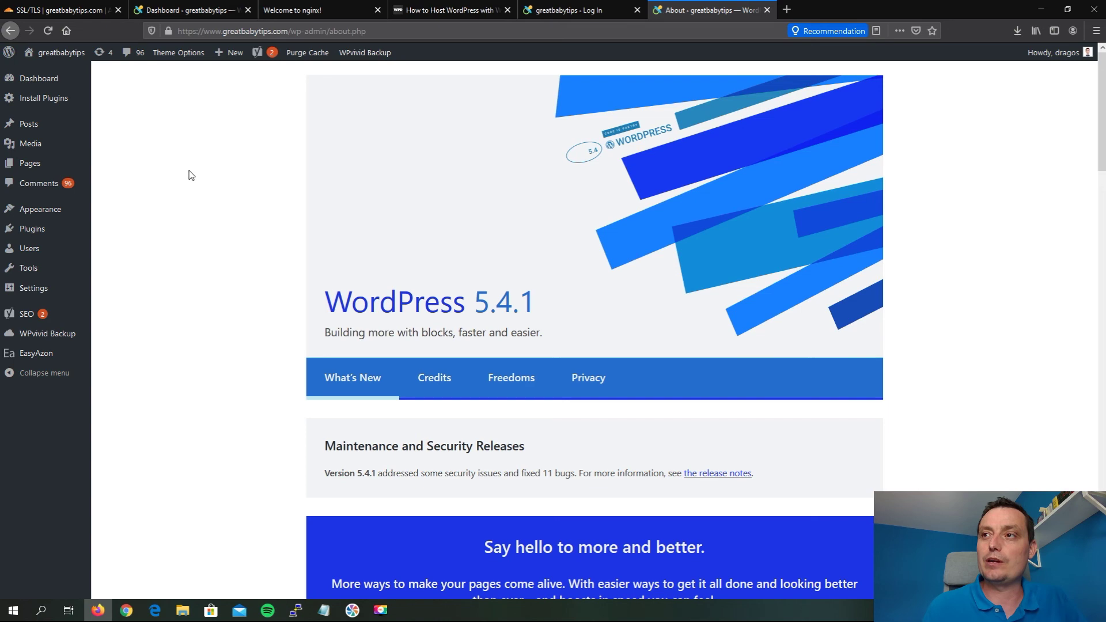
pyautogui.scroll(-1, 504, 314)
pyautogui.scroll(1, 328, 153)
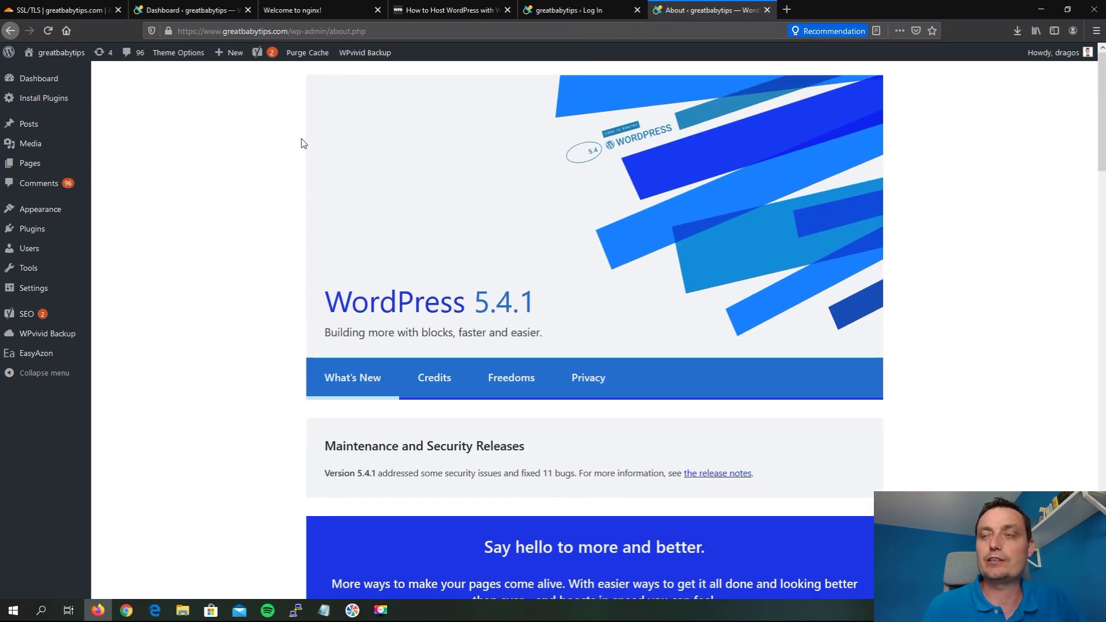
# Purge the Nginx page cache and copy the site's base address
pyautogui.click(309, 53)
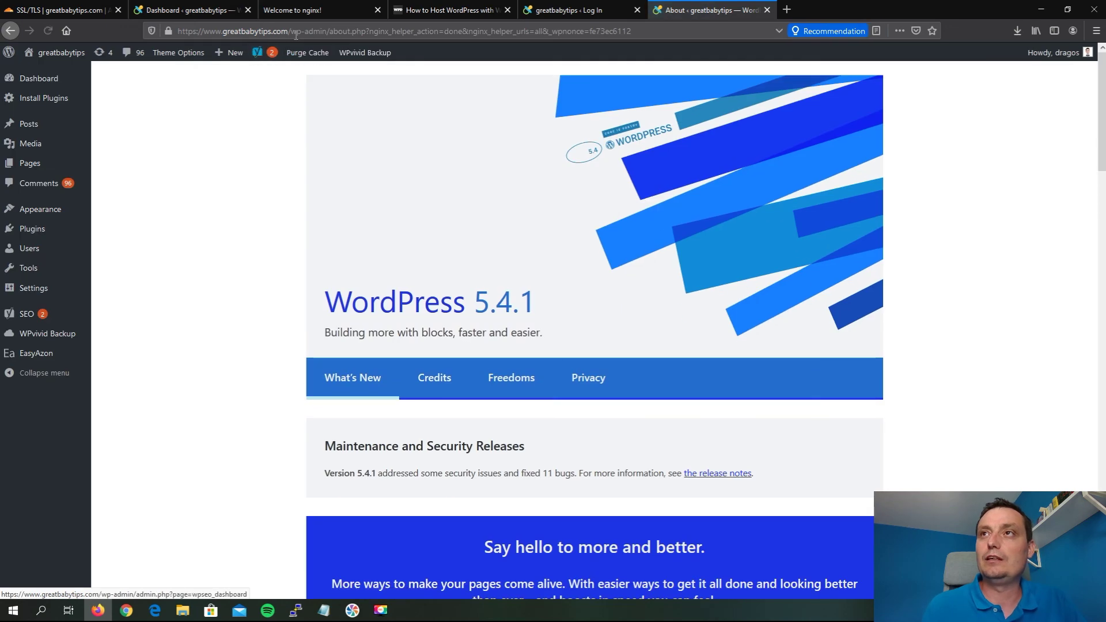
pyautogui.moveTo(292, 33); pyautogui.dragTo(178, 32)
pyautogui.rightClick(242, 38)
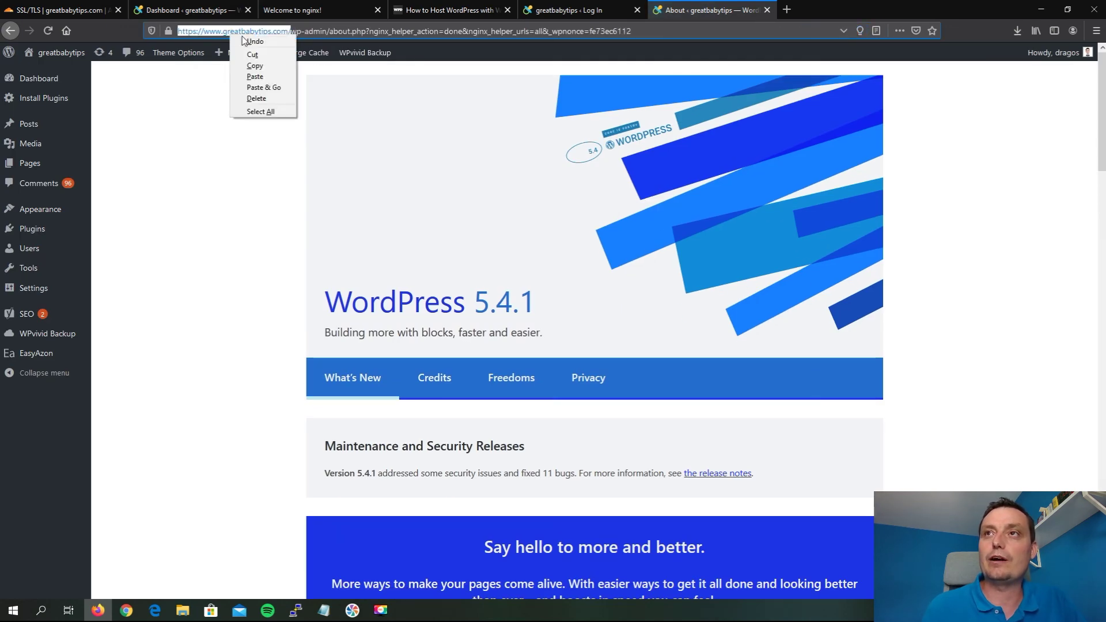
pyautogui.click(268, 65)
# Load the copied greatbabytips.com address in a new tab and open the Teething post
pyautogui.click(785, 12)
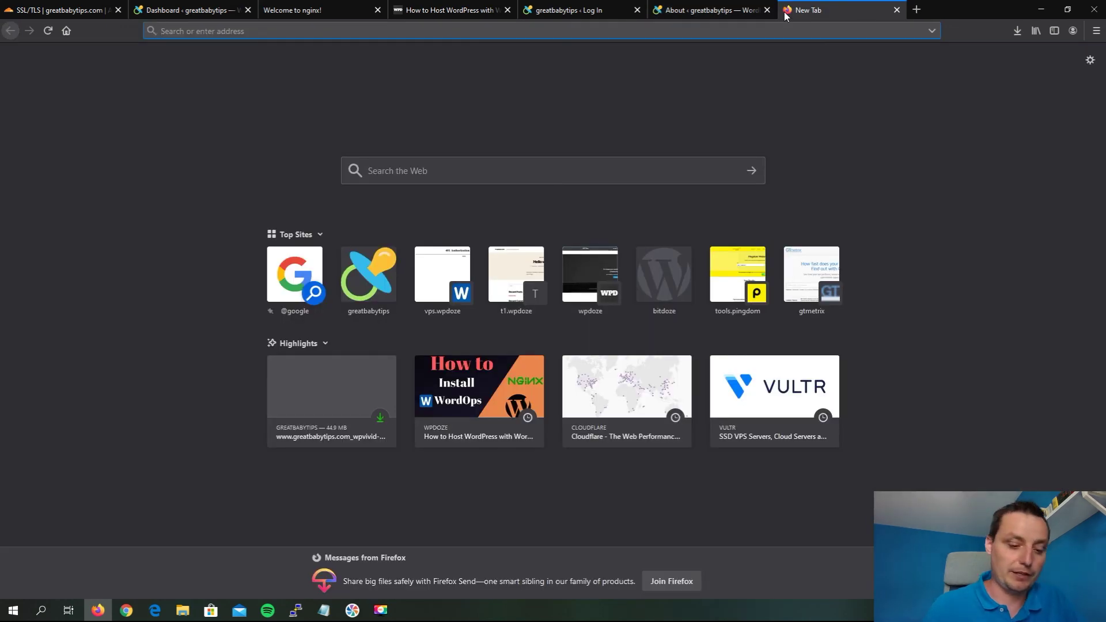
pyautogui.hotkey('ctrl', 'v')
pyautogui.press('Return')
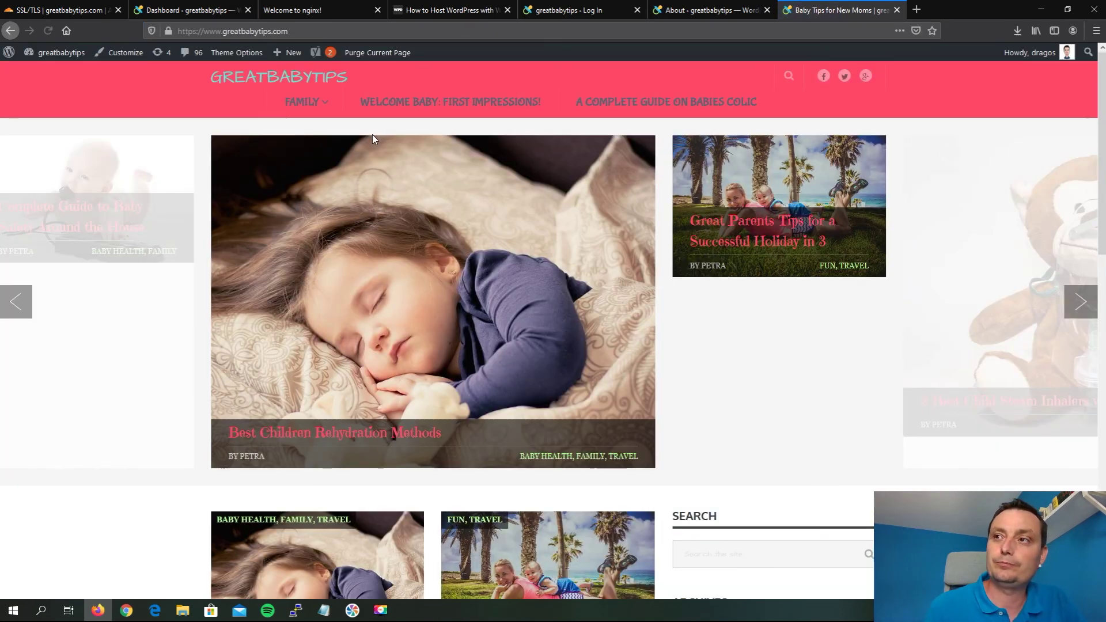
pyautogui.scroll(-3, 374, 140)
pyautogui.scroll(-12, 375, 142)
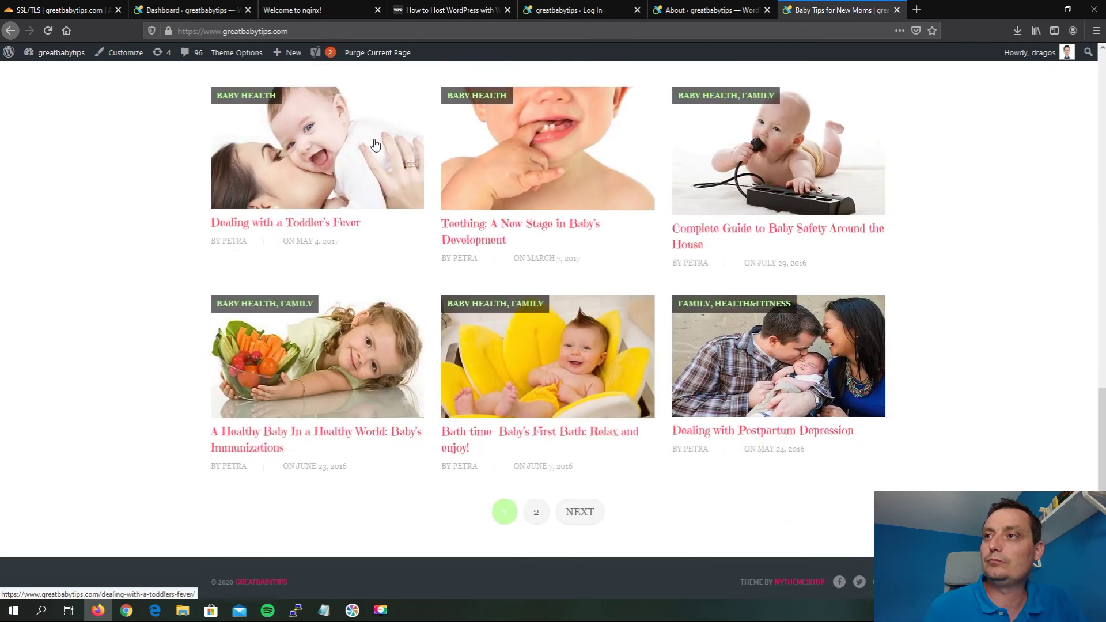
pyautogui.click(505, 225)
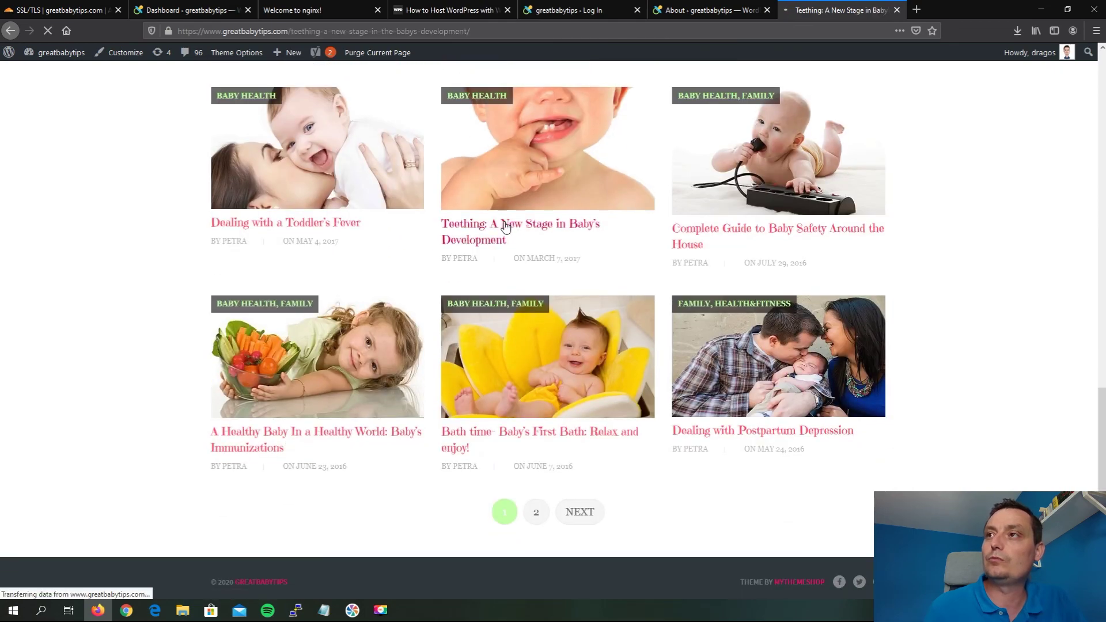
# Reopen 'Teething: A New Stage in Baby's Development' from the March 2017 archive and scroll through it
pyautogui.scroll(-10, 504, 221)
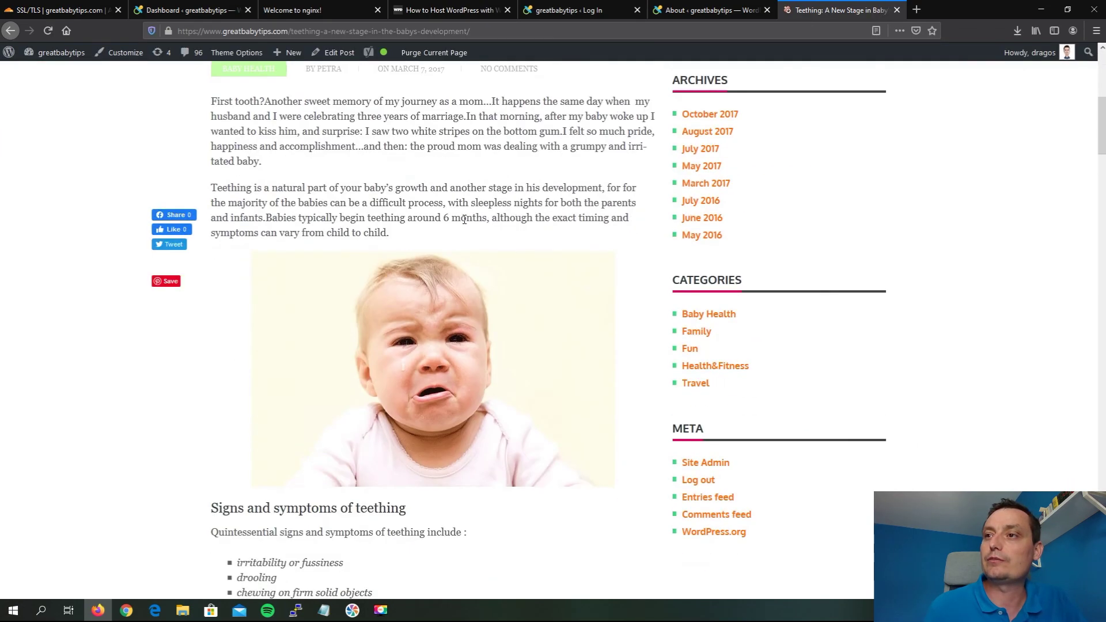
pyautogui.scroll(-18, 430, 264)
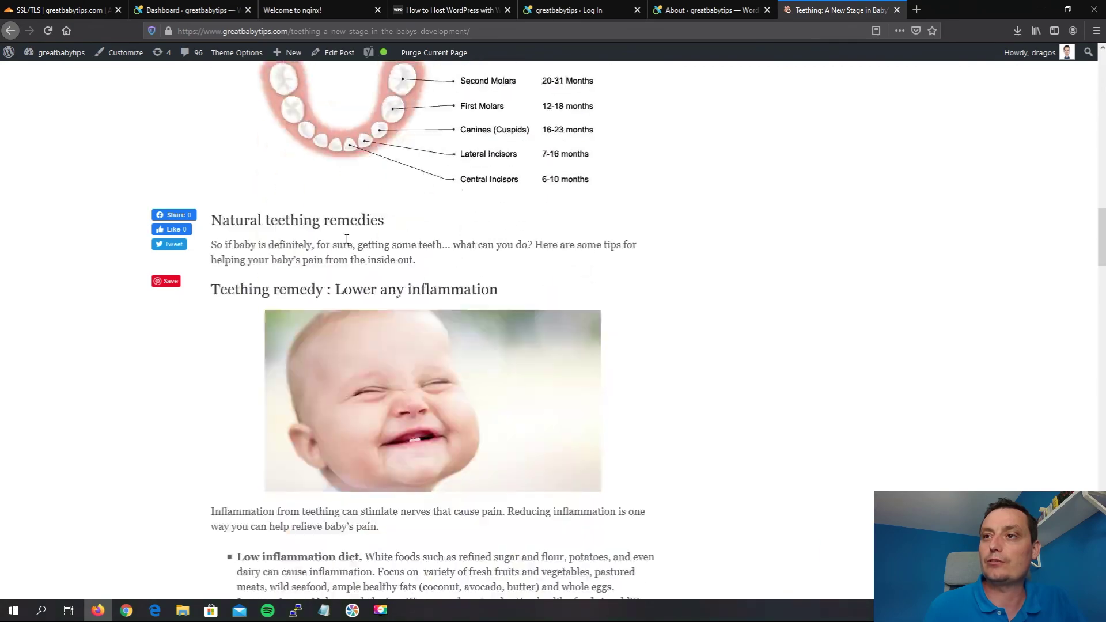
pyautogui.scroll(-20, 345, 242)
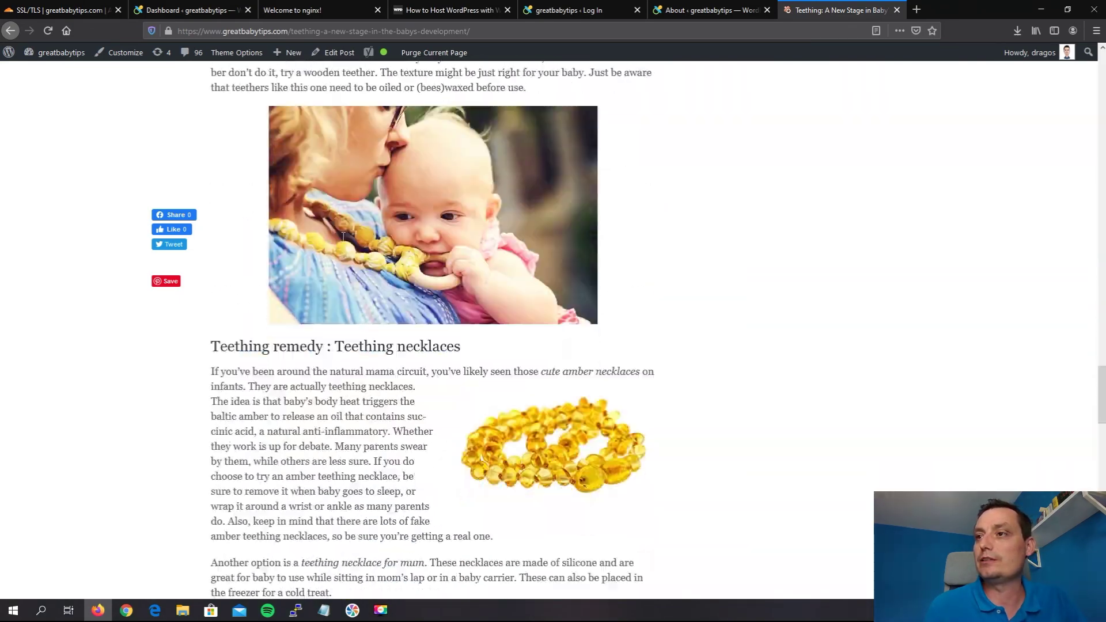
pyautogui.scroll(-8, 340, 239)
pyautogui.scroll(20, 338, 237)
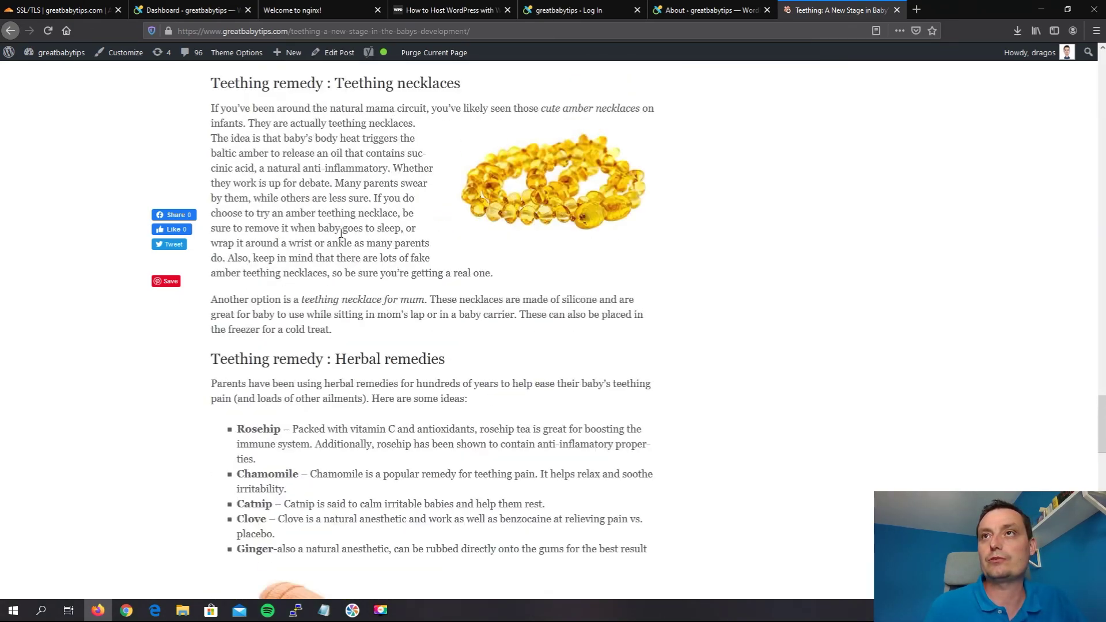
pyautogui.scroll(20, 338, 238)
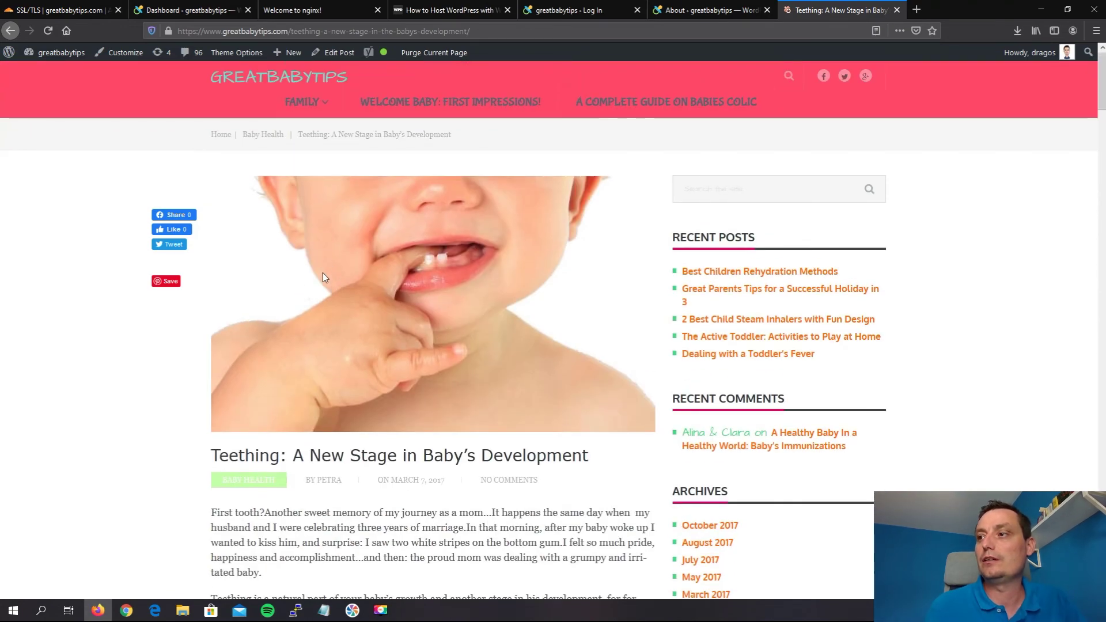
pyautogui.scroll(-4, 322, 272)
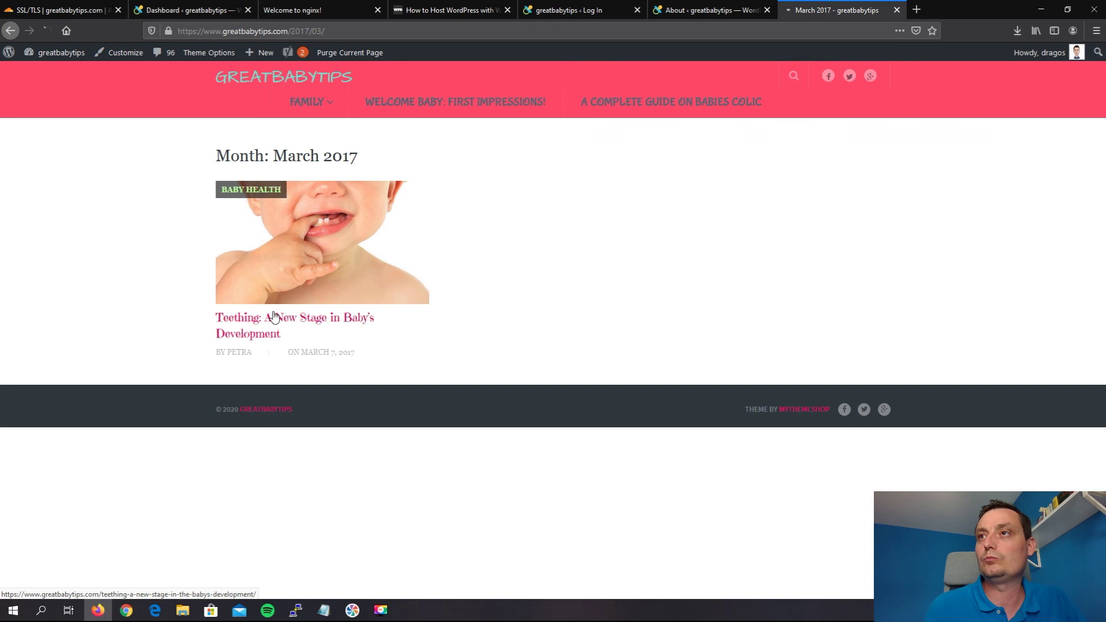
pyautogui.click(274, 315)
pyautogui.scroll(-4, 410, 288)
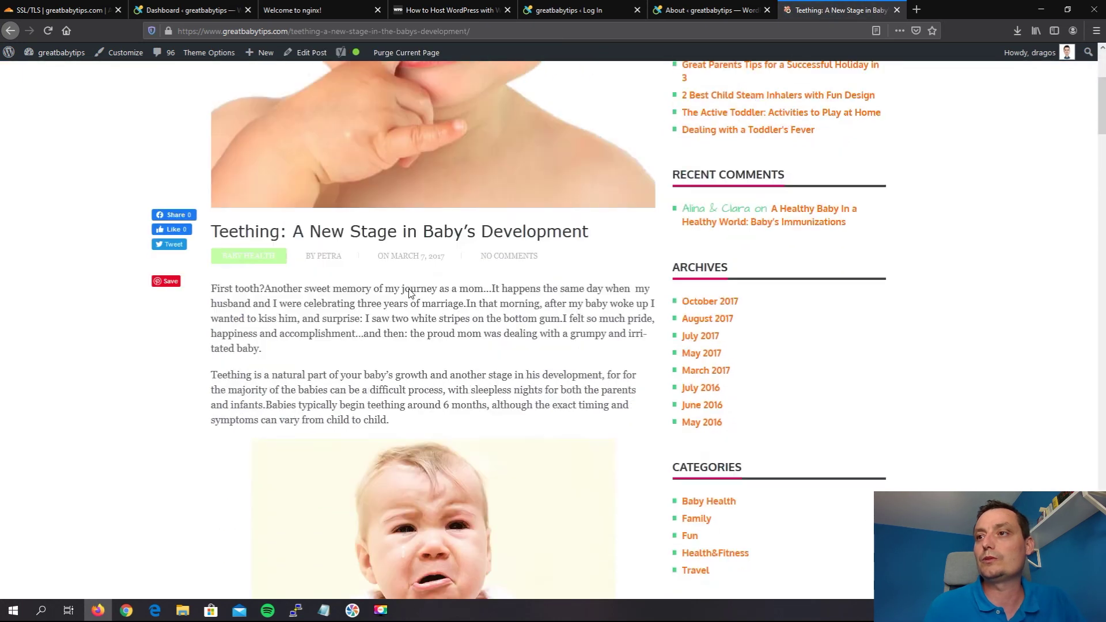
pyautogui.scroll(-15, 410, 293)
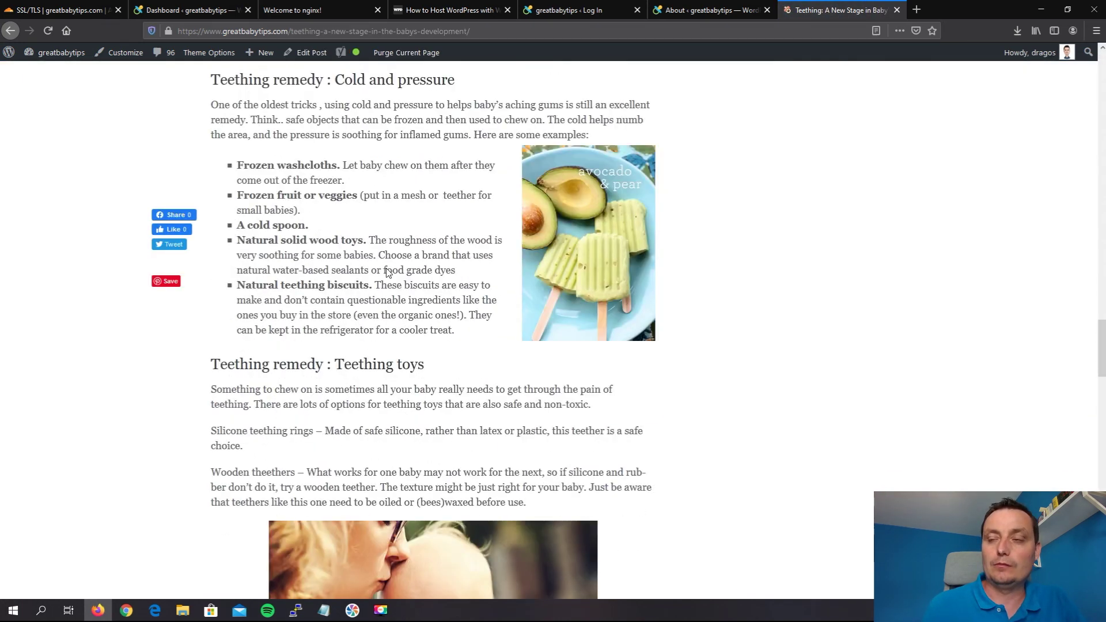
pyautogui.scroll(-20, 386, 269)
pyautogui.scroll(10, 382, 271)
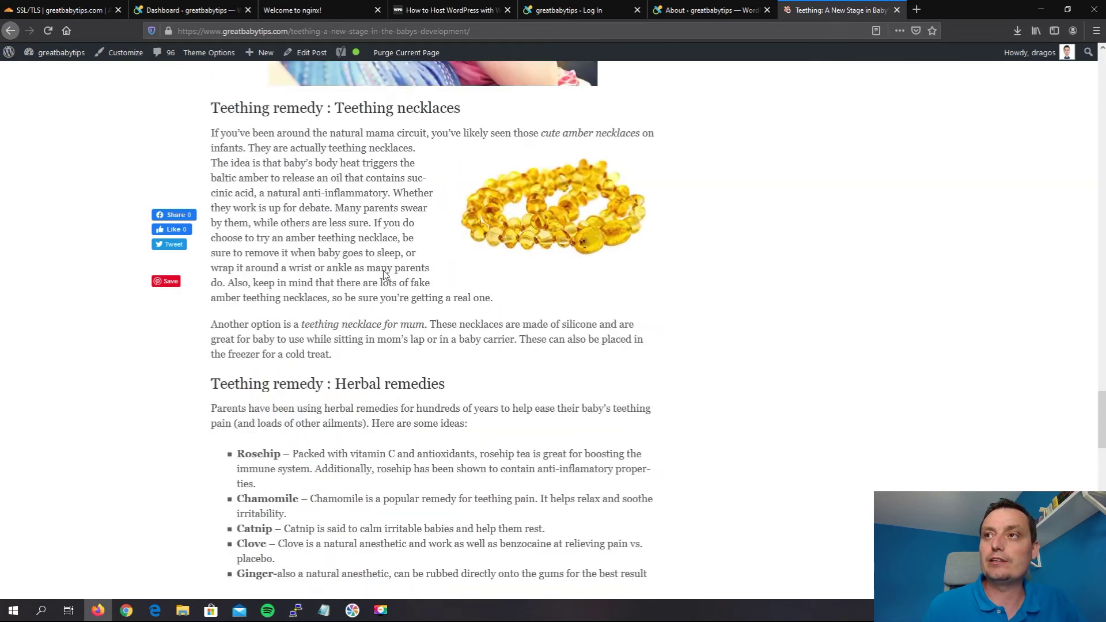
pyautogui.scroll(12, 385, 273)
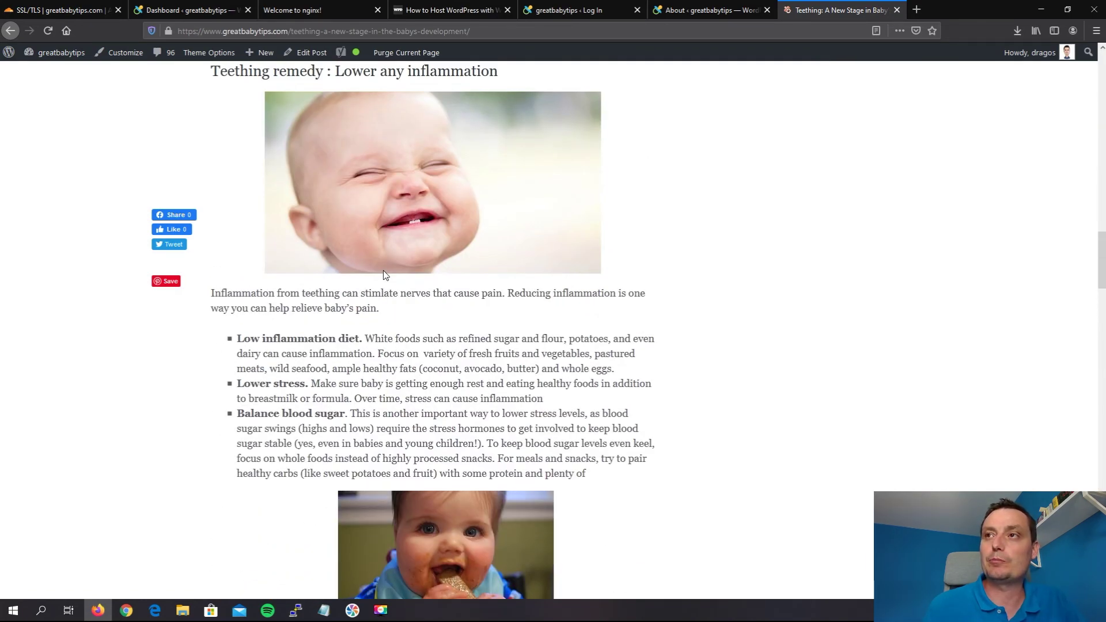
pyautogui.scroll(10, 383, 271)
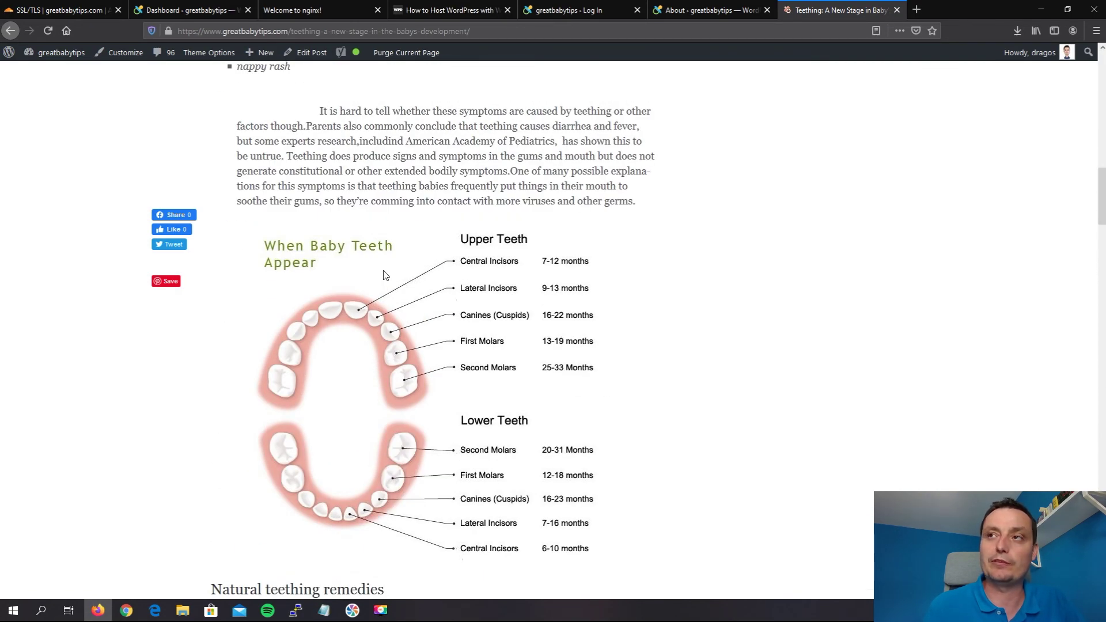
pyautogui.scroll(12, 385, 275)
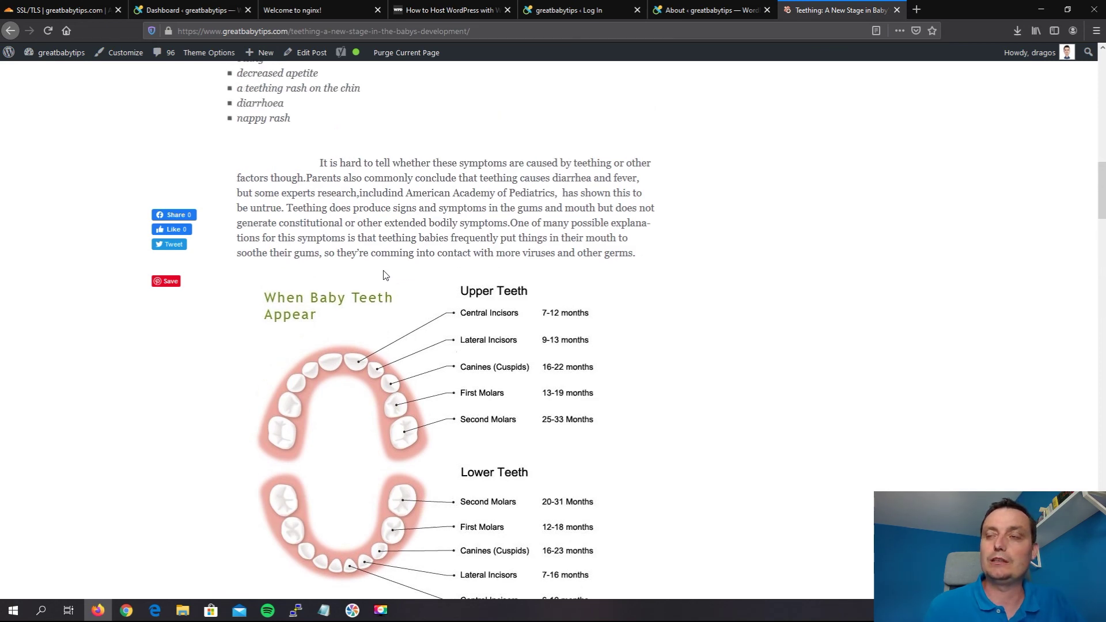
pyautogui.scroll(5, 384, 275)
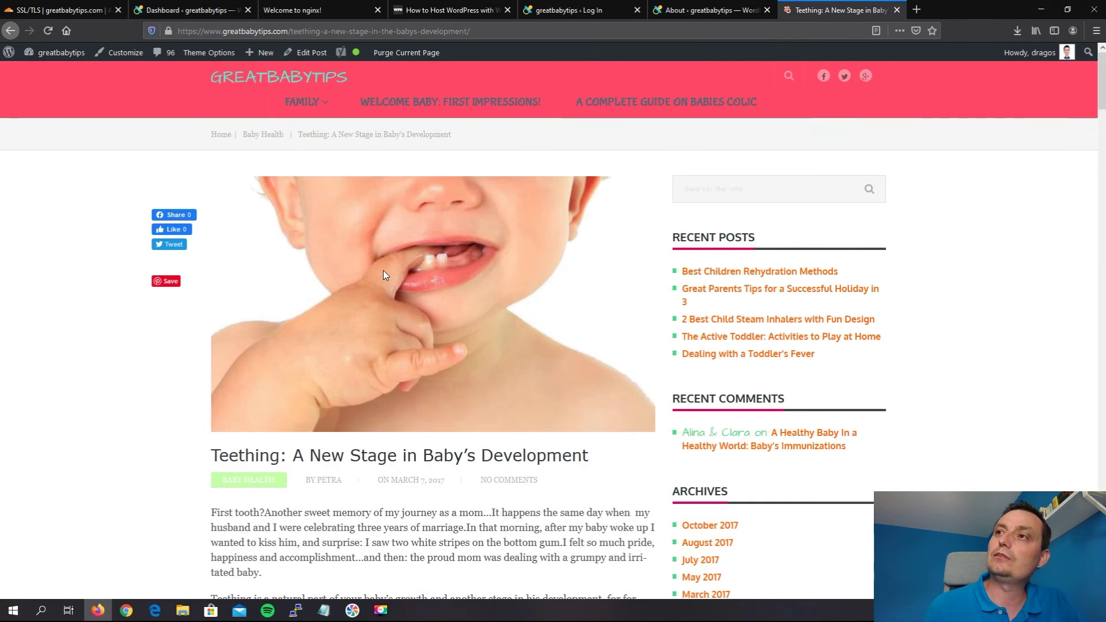